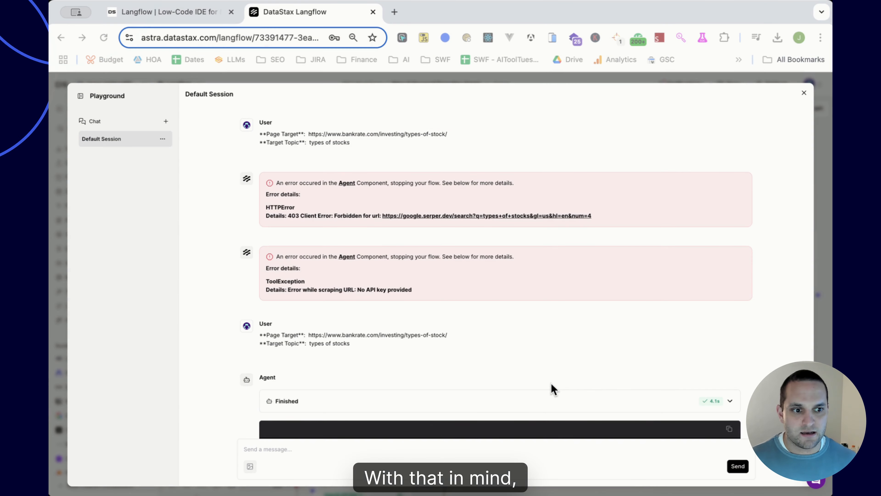
# Review the page target and target topic in the latest user message of the Playground's default session
pyautogui.scroll(-6, 553, 390)
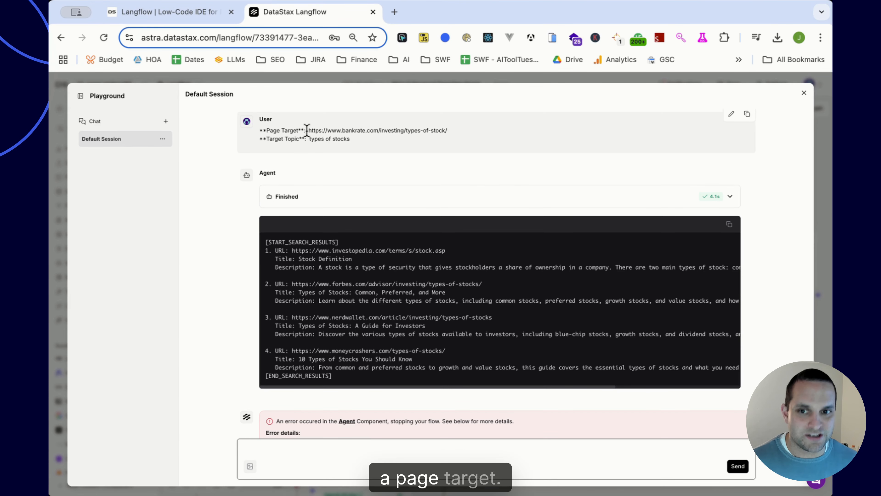
pyautogui.moveTo(308, 131); pyautogui.dragTo(449, 132)
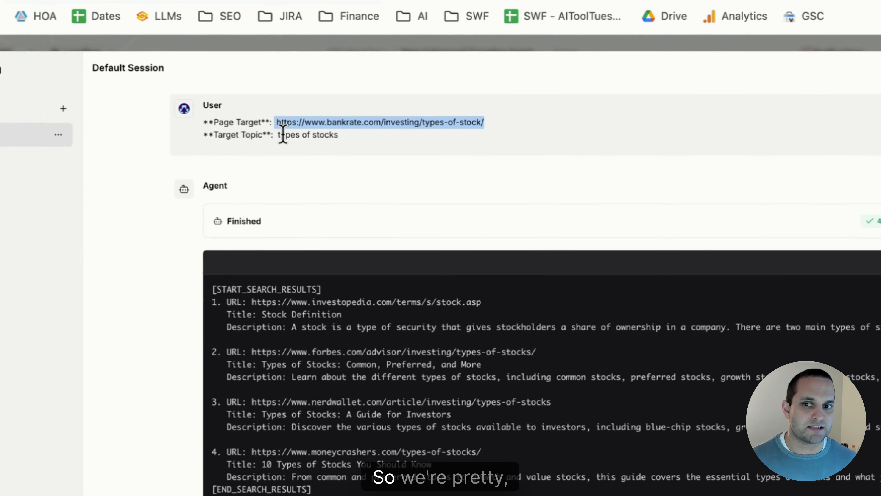
pyautogui.click(301, 125)
pyautogui.moveTo(281, 122); pyautogui.dragTo(511, 121)
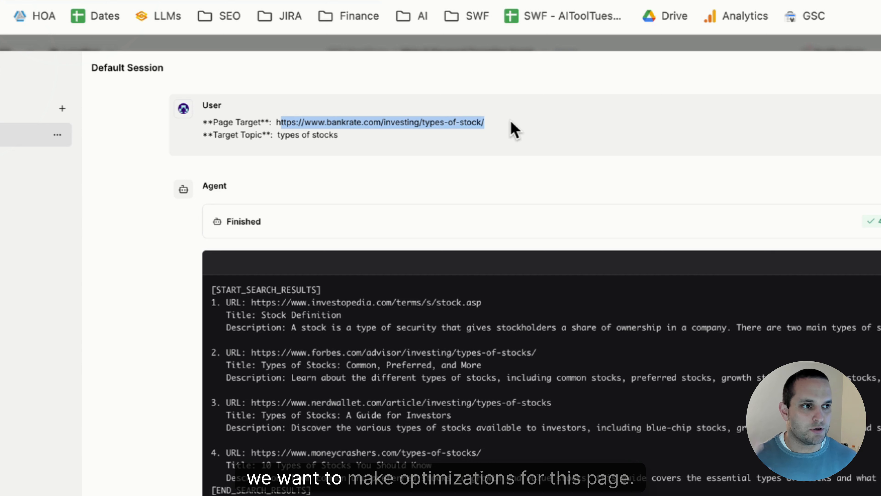
pyautogui.moveTo(277, 134); pyautogui.dragTo(335, 135)
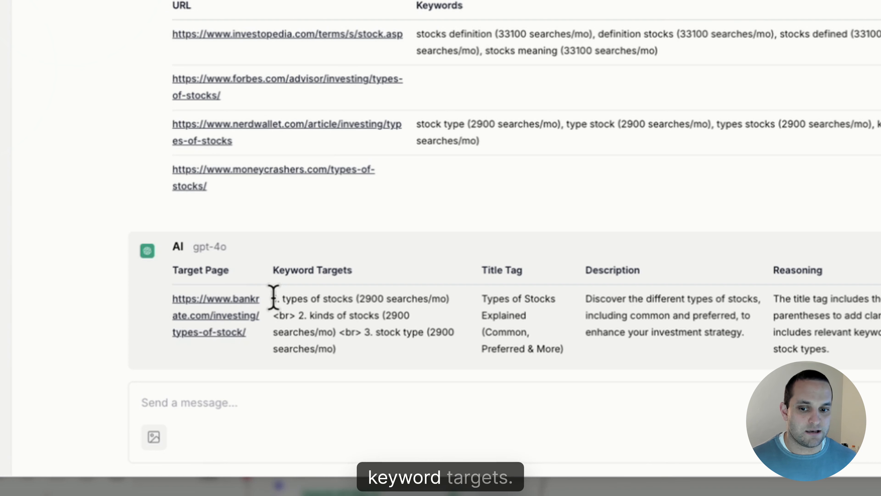
# Review the keyword targets, title tag and description in the AI output table, and close the Playground
pyautogui.moveTo(273, 299); pyautogui.dragTo(394, 361)
pyautogui.click(303, 300)
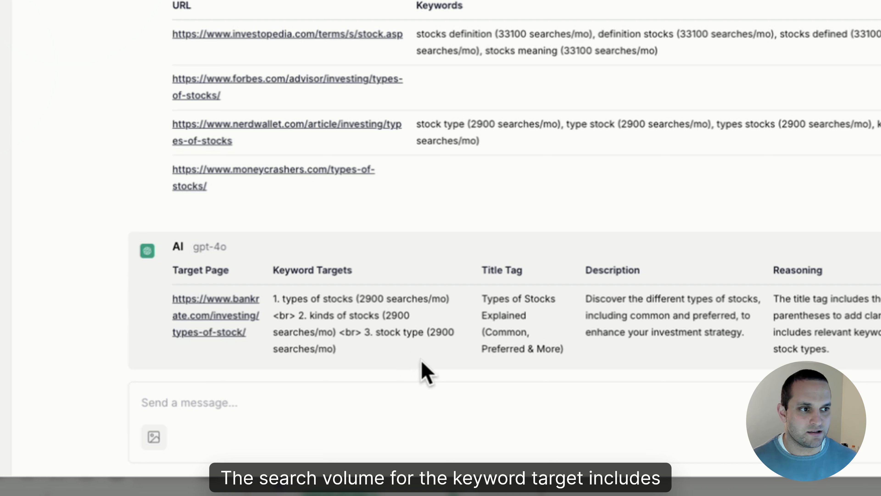
pyautogui.moveTo(484, 299); pyautogui.dragTo(576, 357)
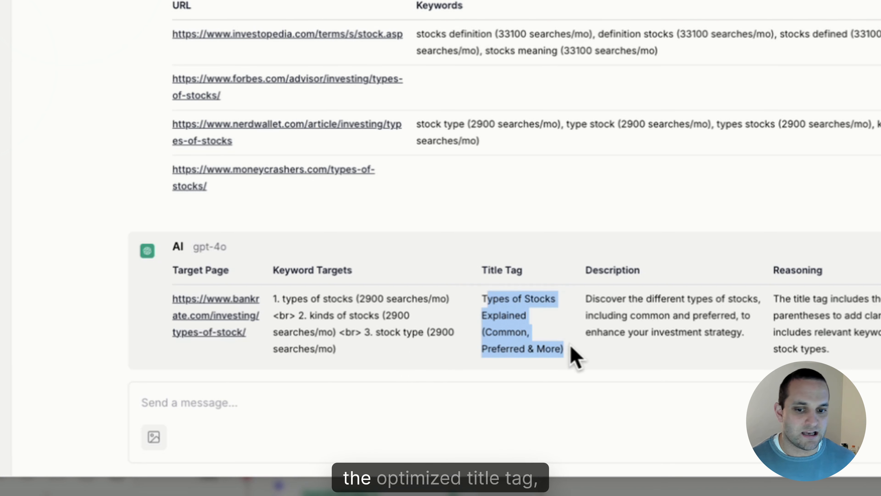
pyautogui.click(590, 300)
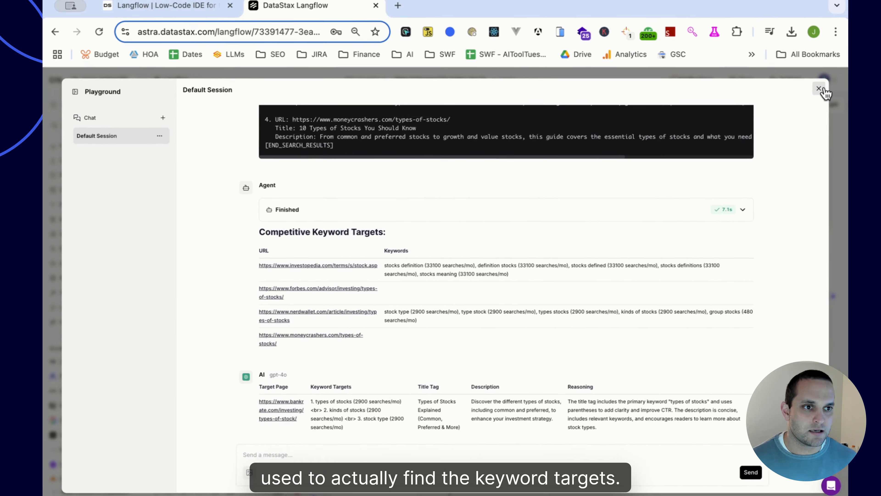
pyautogui.click(823, 89)
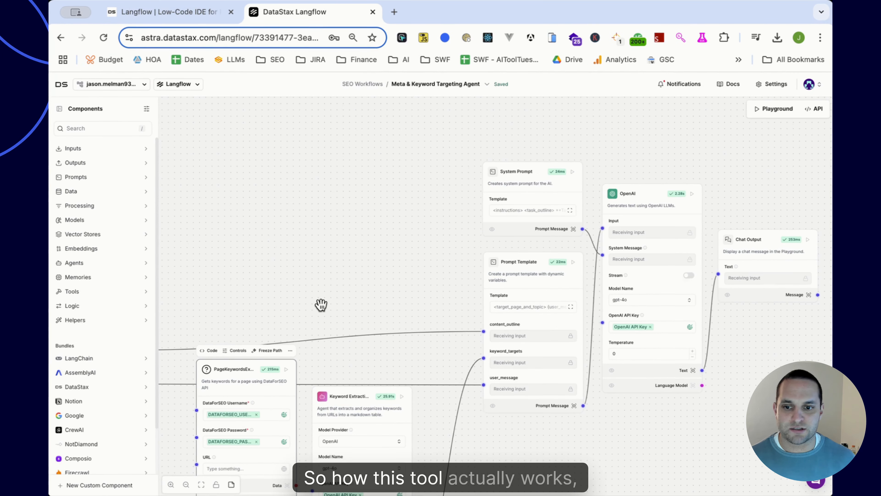
# Inspect the Chat Input component's full text and the Playground chat where the agent can be messaged
pyautogui.scroll(-5, 321, 302)
pyautogui.moveTo(309, 299); pyautogui.dragTo(508, 248)
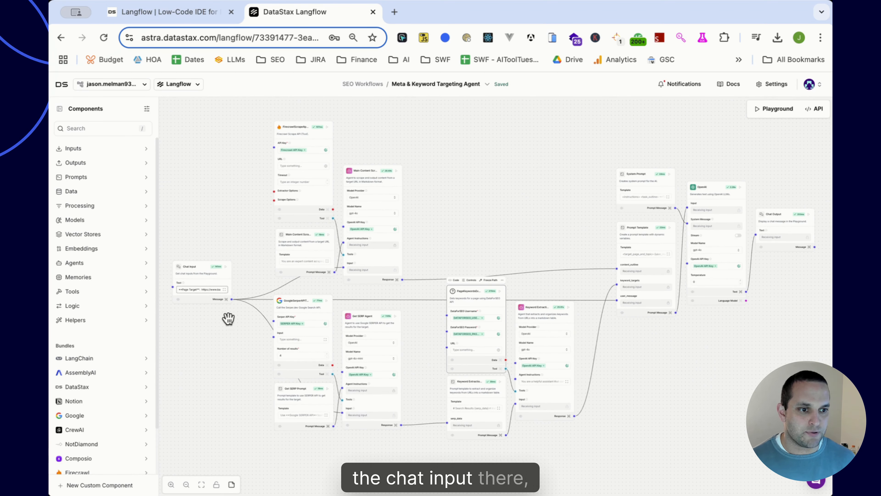
pyautogui.scroll(10, 197, 281)
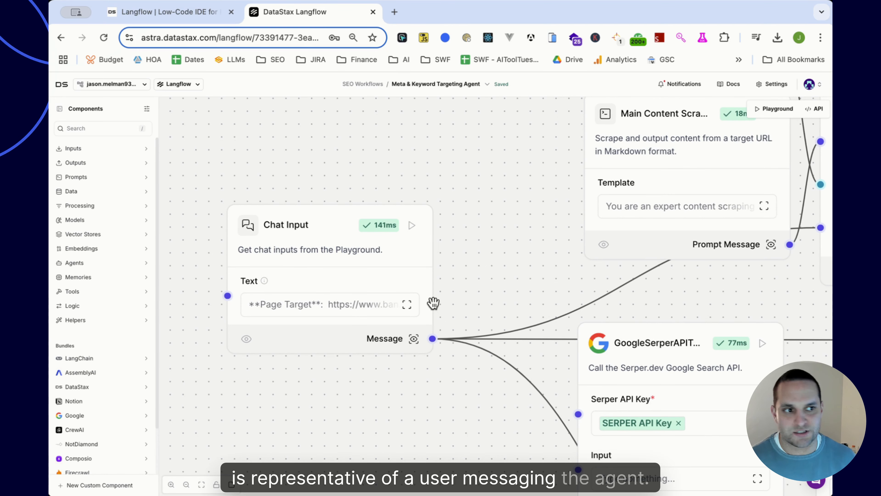
pyautogui.scroll(-5, 444, 289)
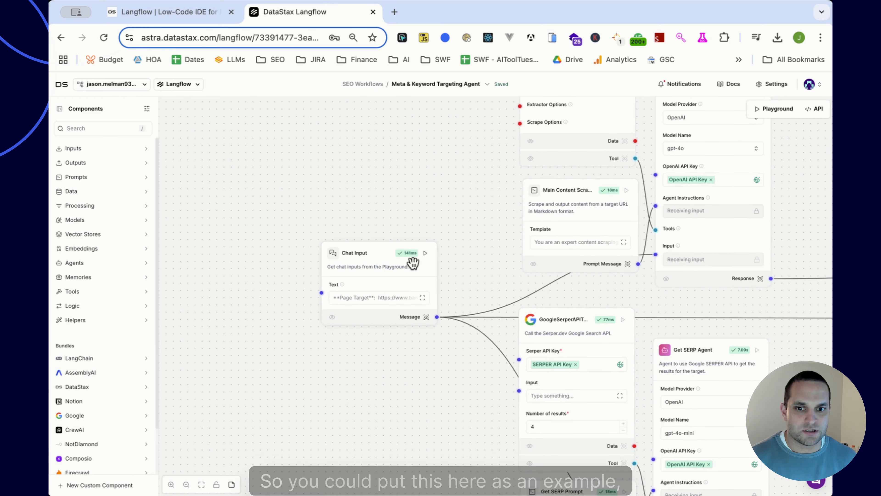
pyautogui.click(423, 297)
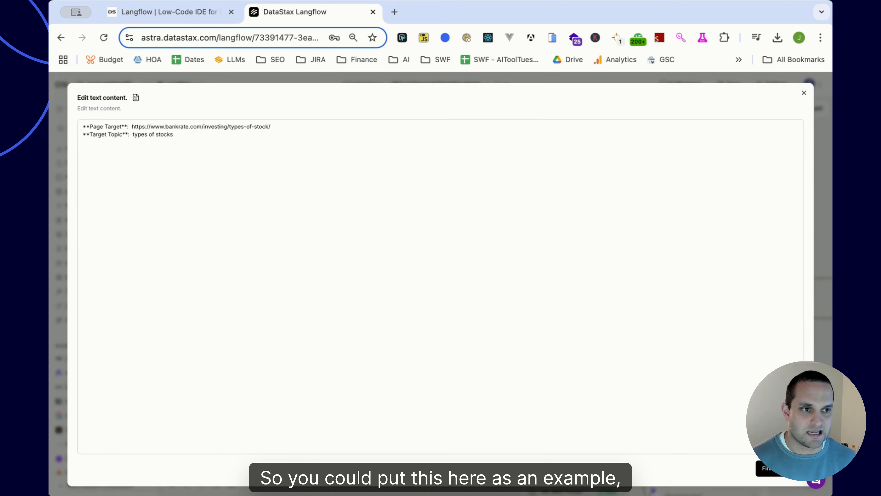
pyautogui.click(804, 94)
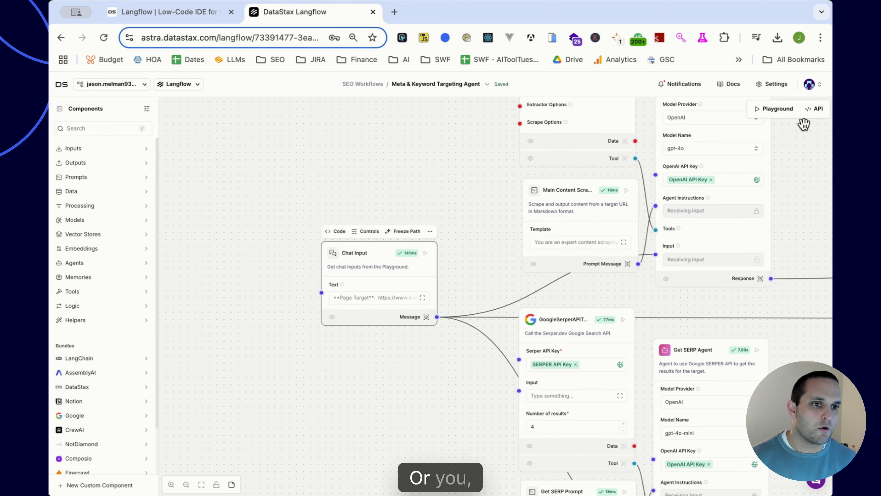
pyautogui.click(776, 120)
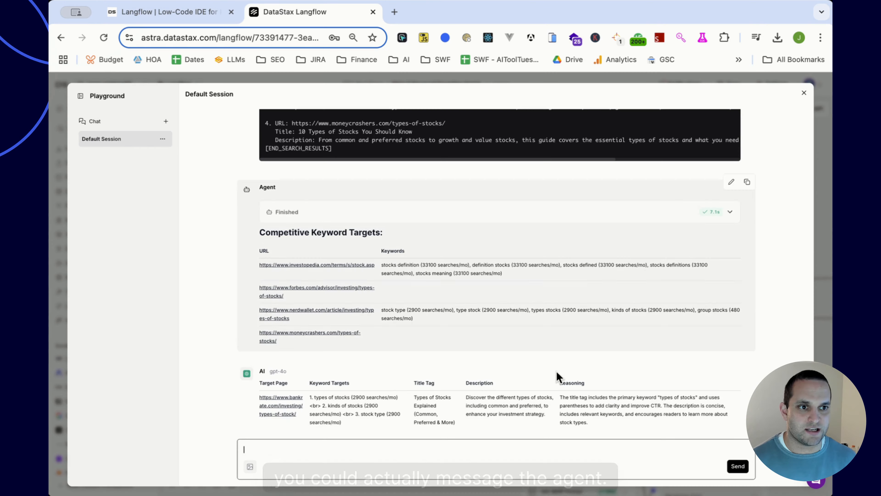
pyautogui.click(804, 94)
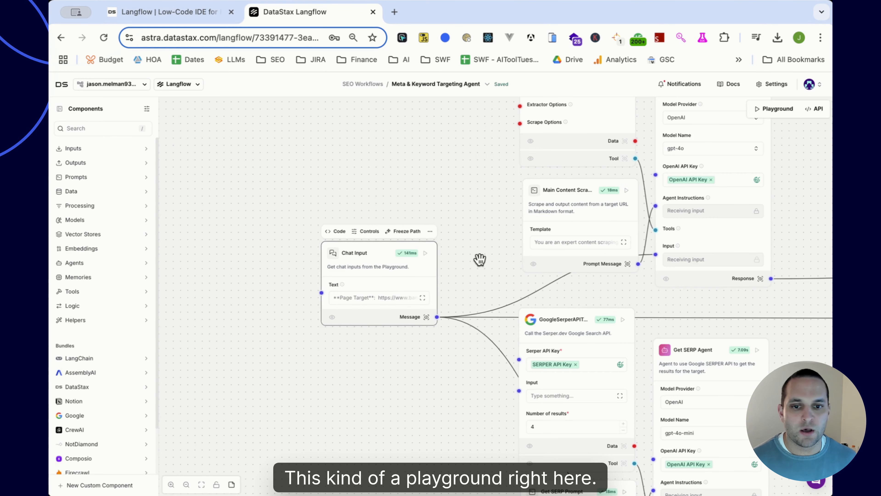
# Examine the Firecrawl content-scraping components and the Google Serper search components connected to the Chat Input
pyautogui.scroll(-5, 478, 258)
pyautogui.scroll(2, 482, 270)
pyautogui.scroll(5, 398, 195)
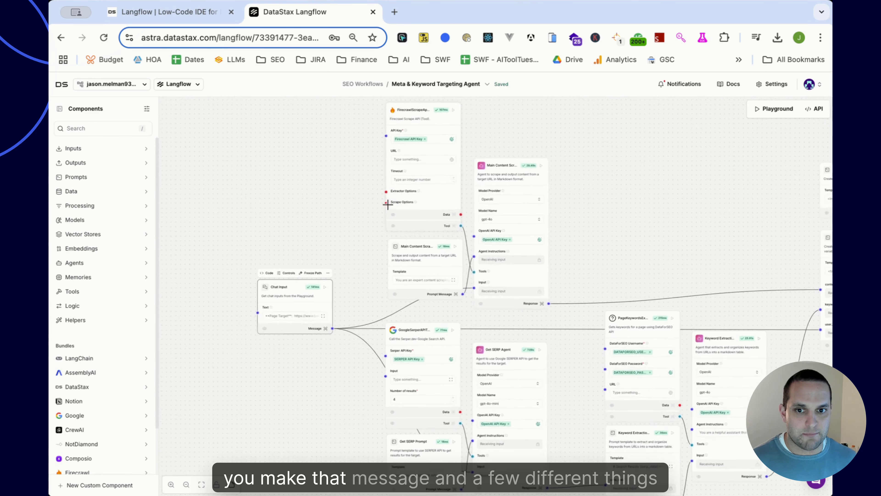
pyautogui.moveTo(307, 236); pyautogui.dragTo(264, 256)
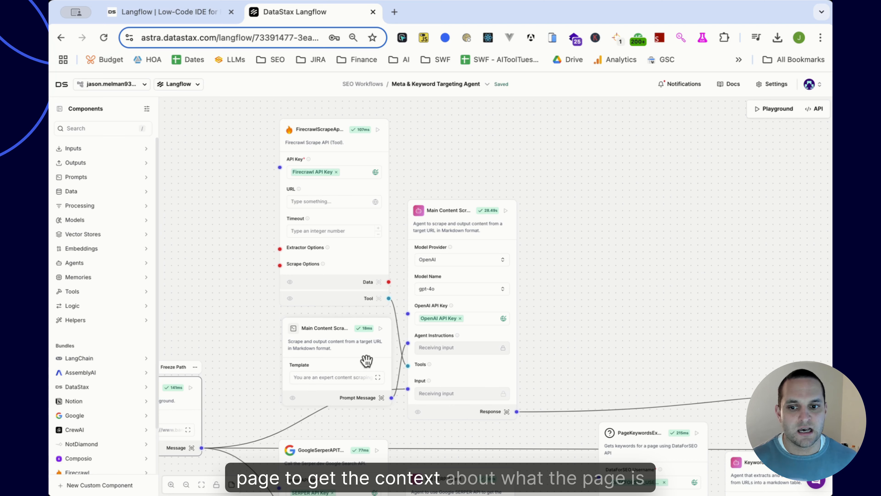
pyautogui.moveTo(589, 338); pyautogui.dragTo(564, 145)
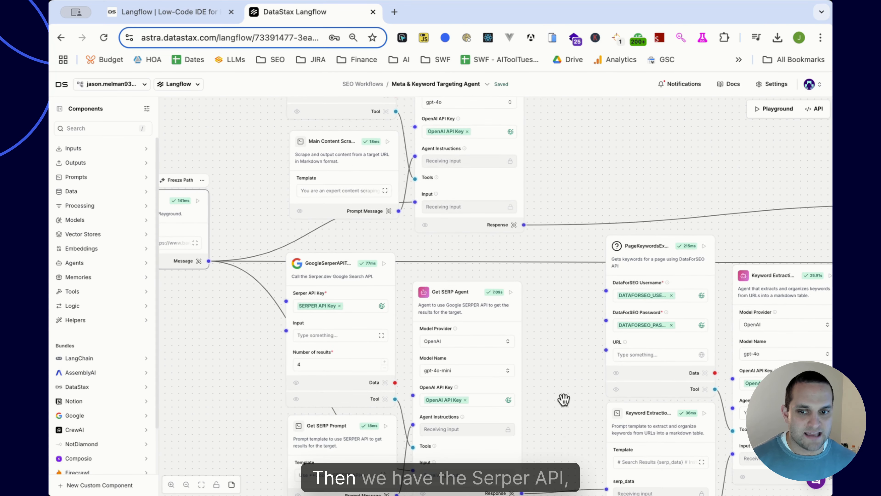
pyautogui.moveTo(563, 400); pyautogui.dragTo(557, 315)
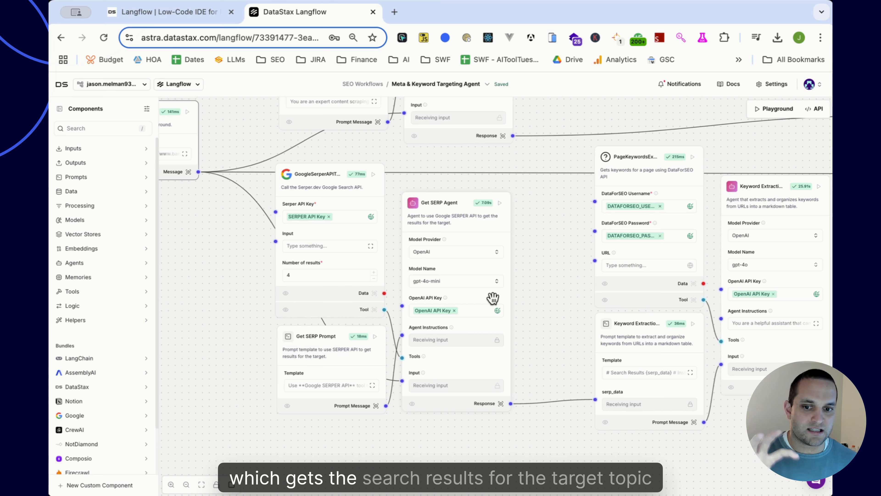
pyautogui.moveTo(235, 305); pyautogui.dragTo(319, 337)
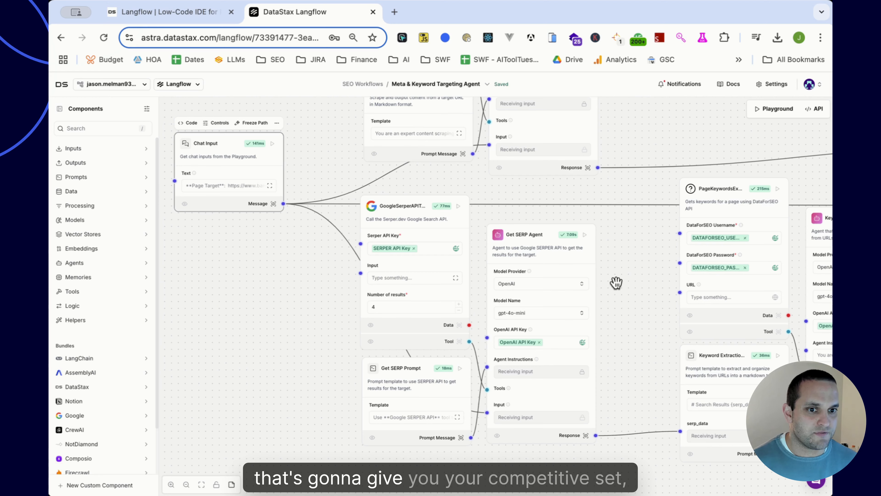
# Trace the flow from the main content scraper through keyword extraction to the prompts, OpenAI model and Chat Output
pyautogui.scroll(-1, 616, 296)
pyautogui.moveTo(655, 166); pyautogui.dragTo(584, 286)
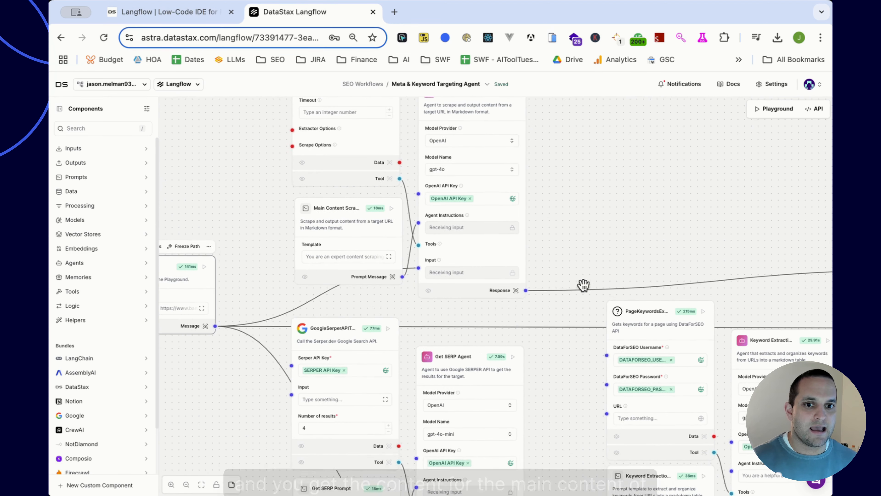
pyautogui.moveTo(672, 214); pyautogui.dragTo(650, 315)
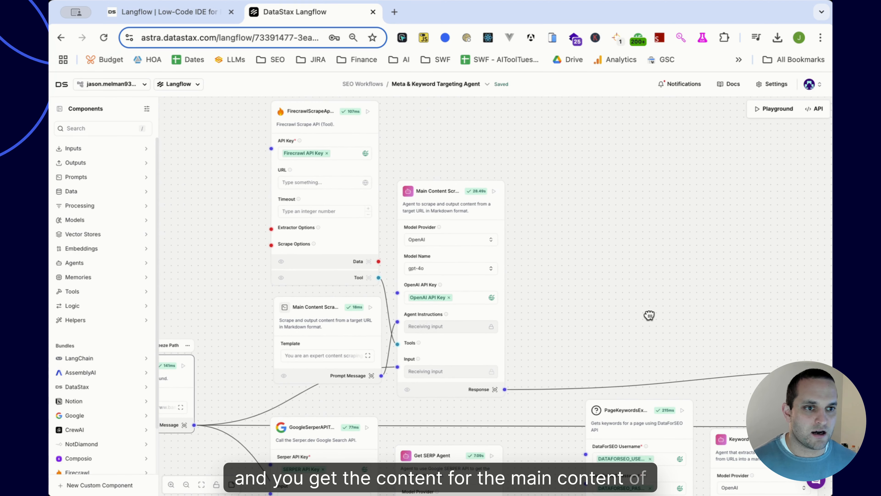
pyautogui.scroll(-1, 649, 314)
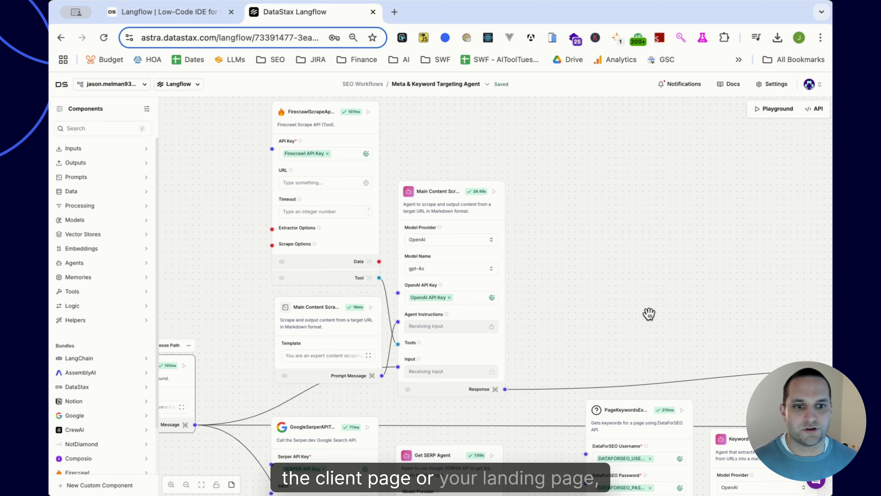
pyautogui.scroll(-2, 637, 312)
pyautogui.moveTo(636, 307); pyautogui.dragTo(488, 135)
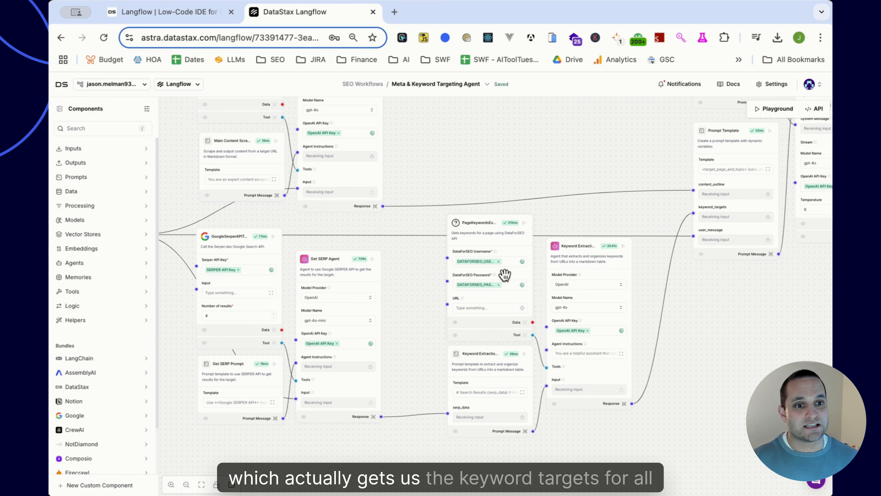
pyautogui.moveTo(678, 315); pyautogui.dragTo(430, 430)
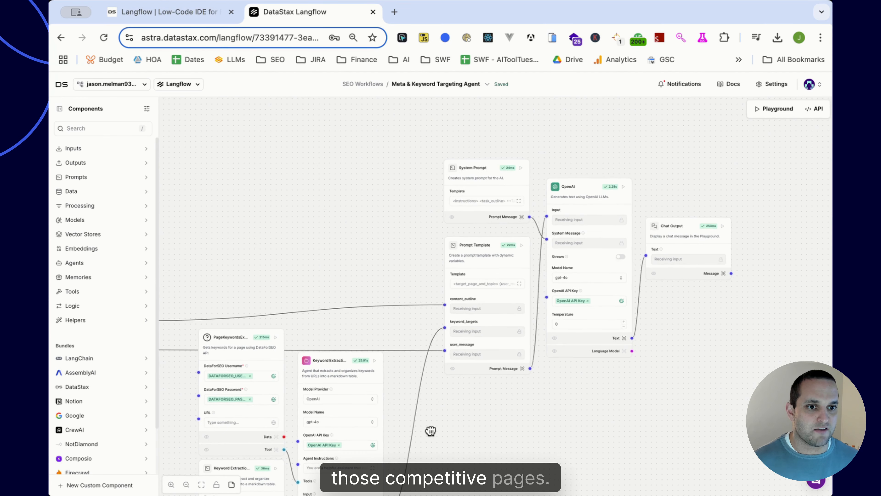
pyautogui.scroll(-2, 430, 430)
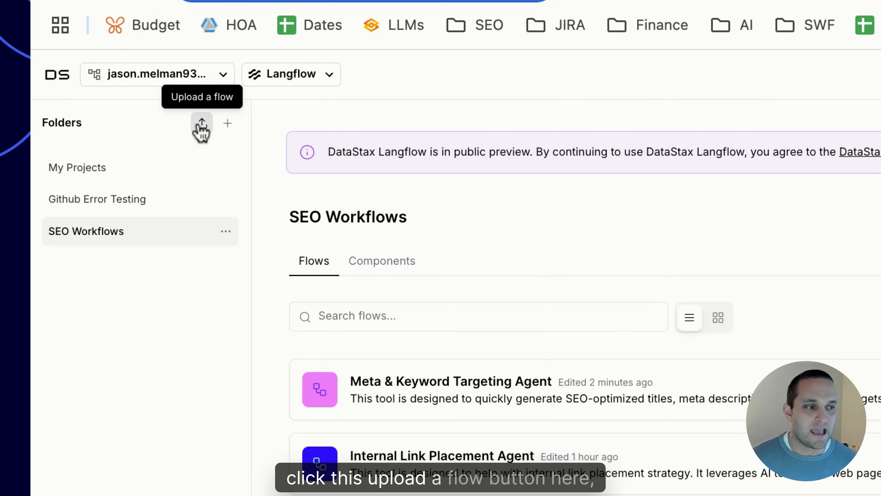
# Upload the Internal Link Placement Agent flow into the SEO Workflows folder and open the uploaded copy
pyautogui.click(198, 127)
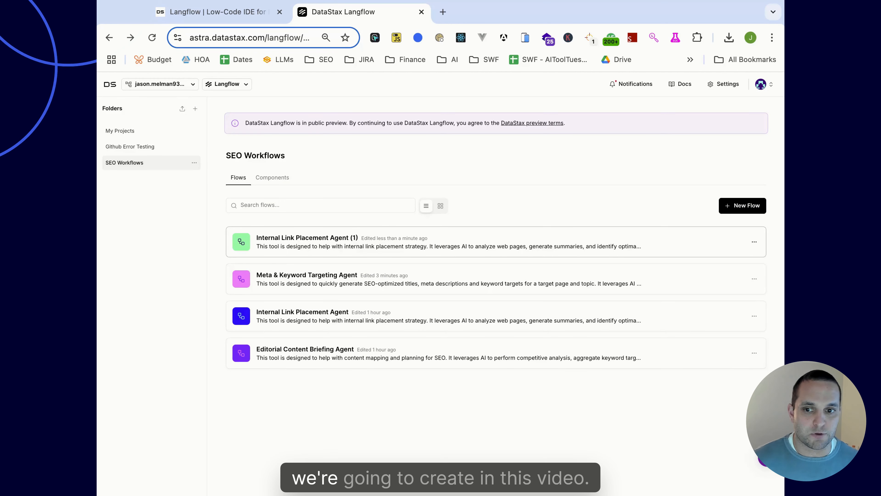
pyautogui.click(347, 242)
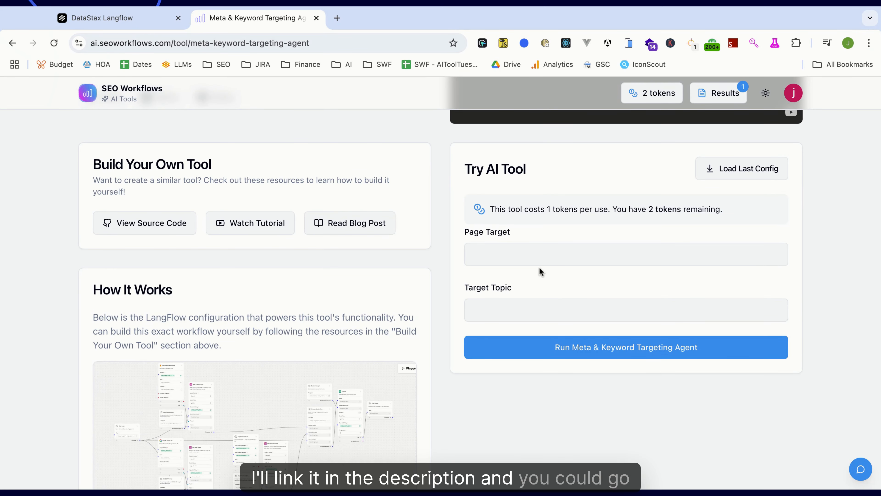
# On the SEO Workflows site, run the Meta & Keyword Targeting Agent with the tool page's own URL and a target topic starting with "ai"
pyautogui.press('super+l')
pyautogui.hotkey('ctrl', 'c')
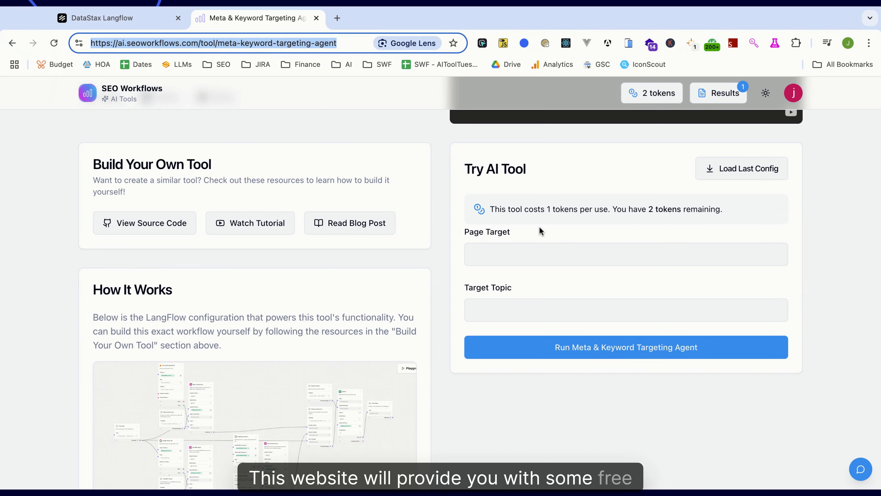
pyautogui.click(510, 256)
pyautogui.hotkey('ctrl', 'v')
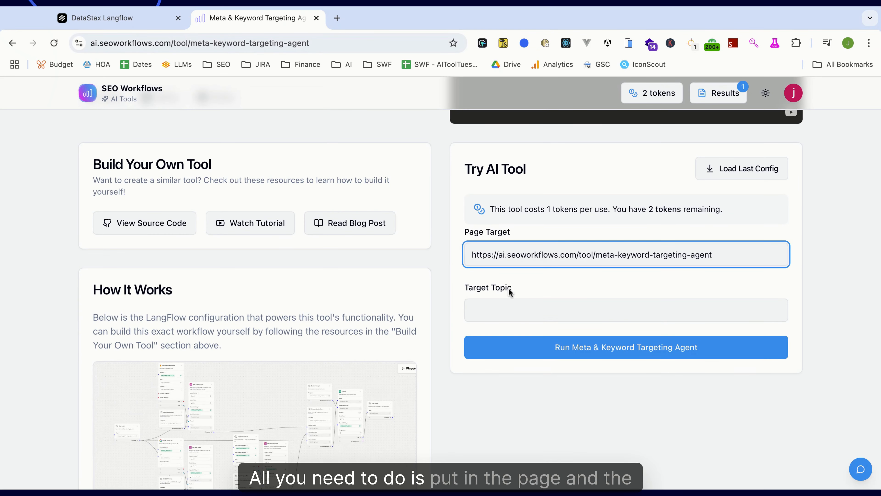
pyautogui.click(504, 300)
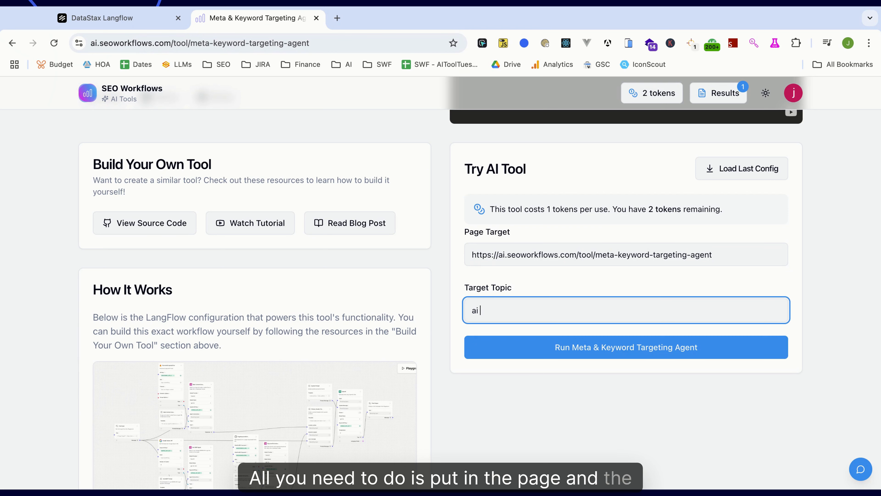
pyautogui.click(642, 346)
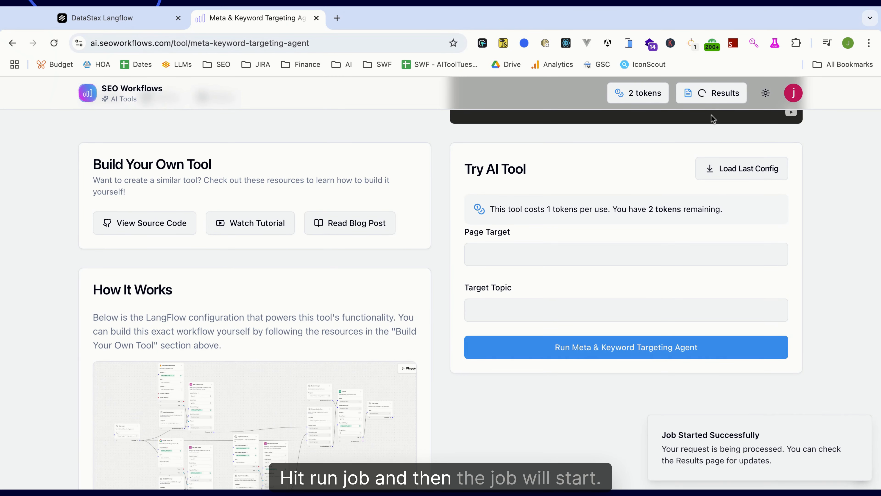
# Open the results history and view the result of the newly started Meta & Keyword Targeting Agent job
pyautogui.click(714, 94)
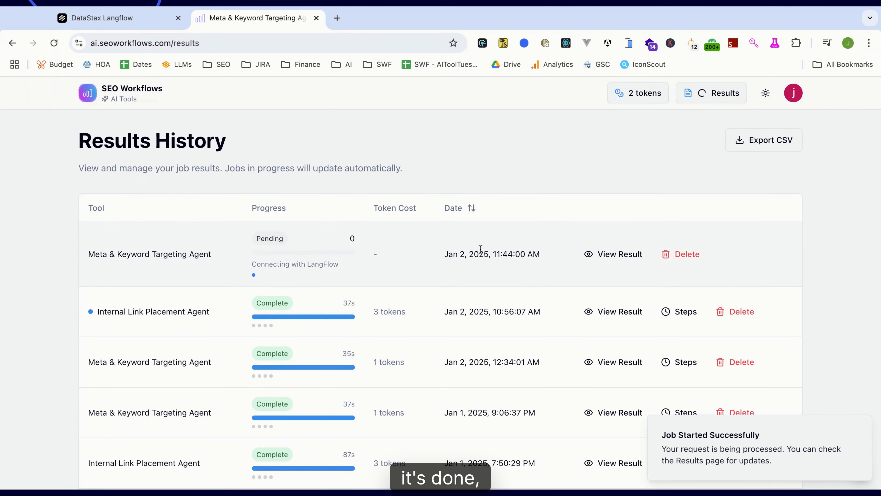
pyautogui.click(621, 254)
pyautogui.click(783, 244)
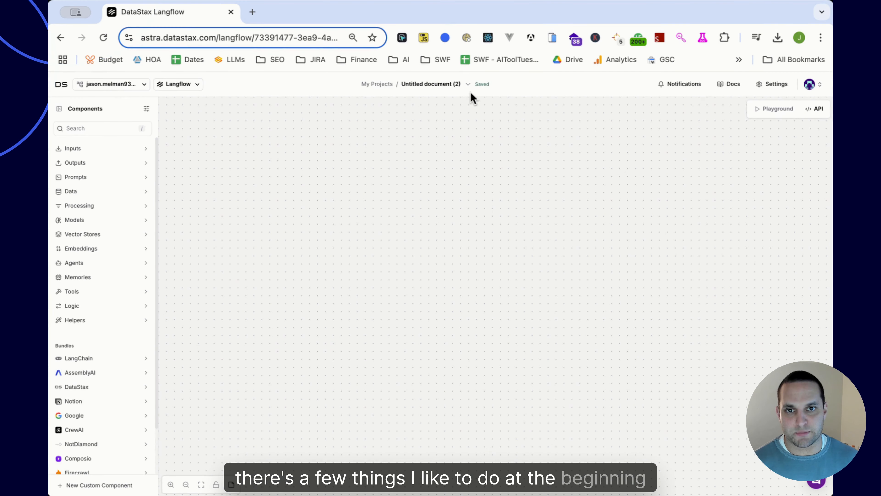
# Rename the flow to "Meta & Keyword Optimization Agent" in its settings and save the change
pyautogui.click(467, 84)
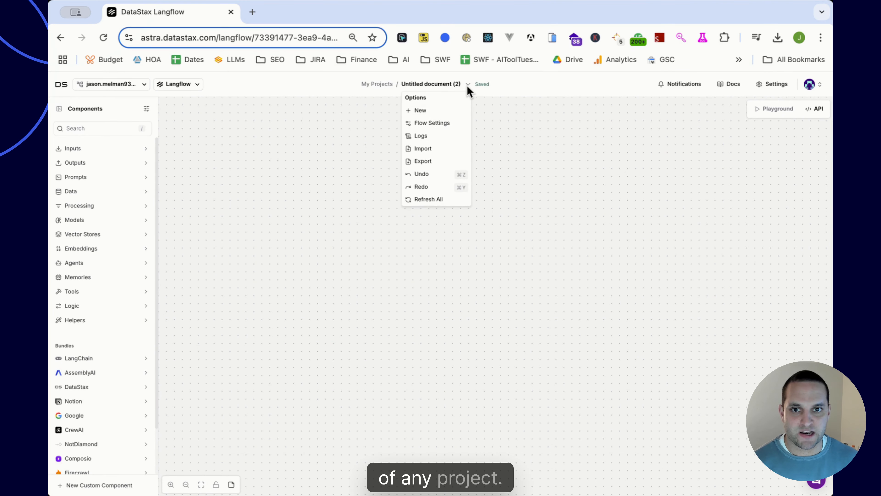
pyautogui.click(428, 123)
pyautogui.tripleClick(364, 247)
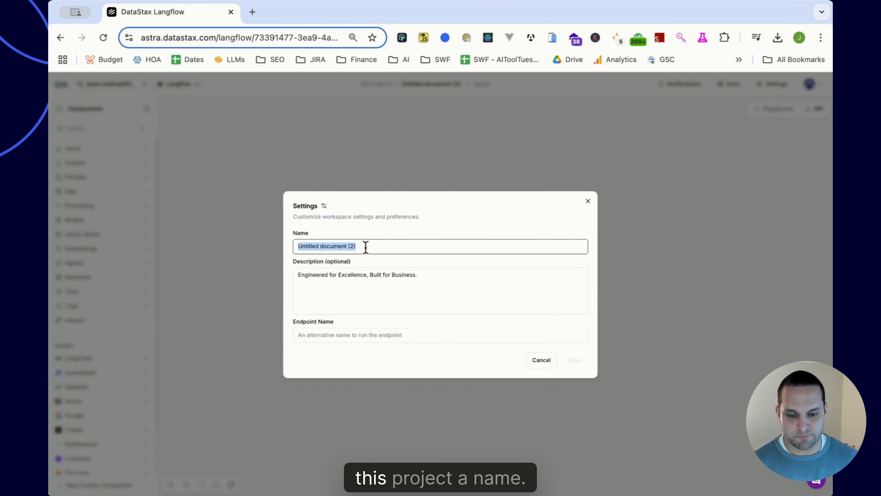
pyautogui.write('Meta &')
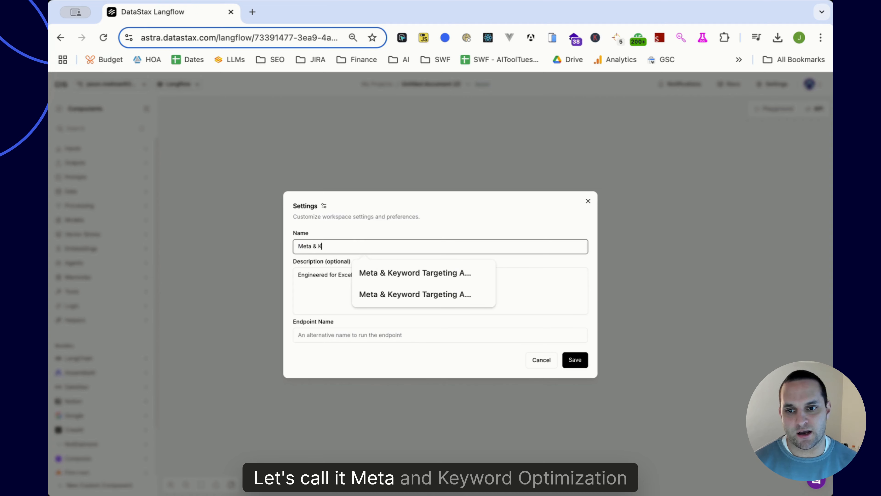
pyautogui.write(' Keyword Opt')
pyautogui.write('imiz')
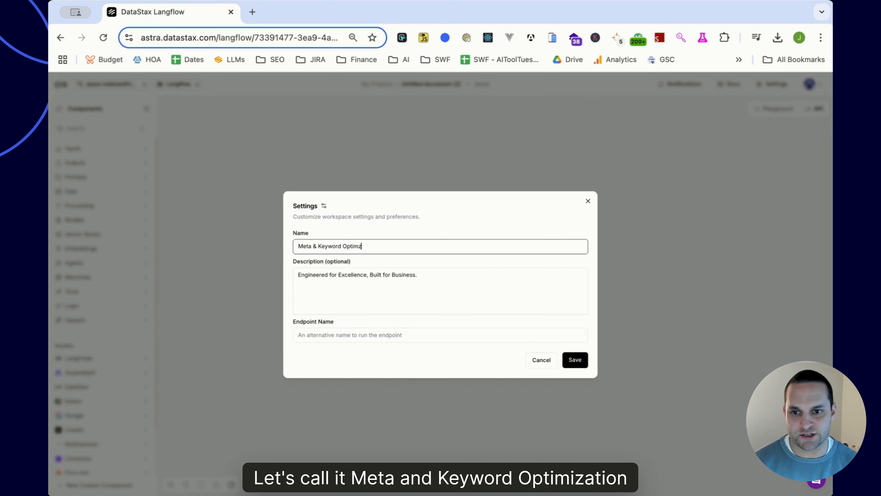
pyautogui.press('BackSpace')
pyautogui.write('ization Agent')
pyautogui.press('Return')
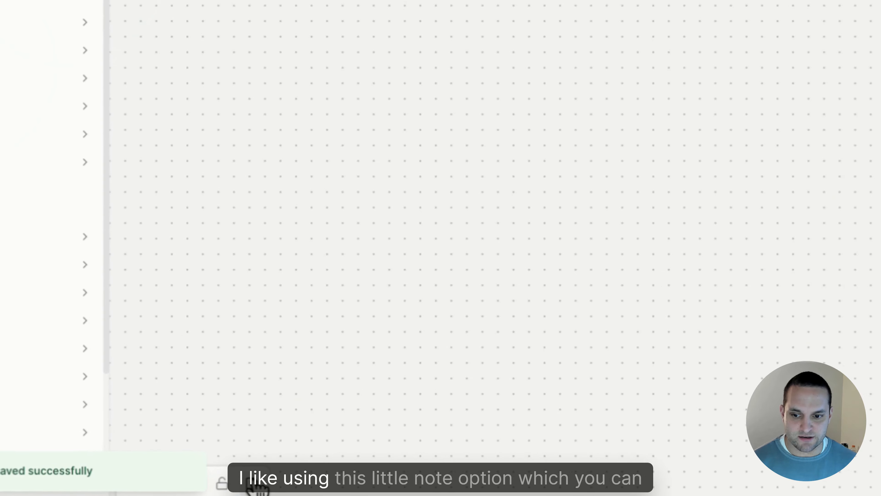
# Add a sticky note, paste the five-step build plan into it, and enlarge it to fit the whole plan
pyautogui.click(231, 485)
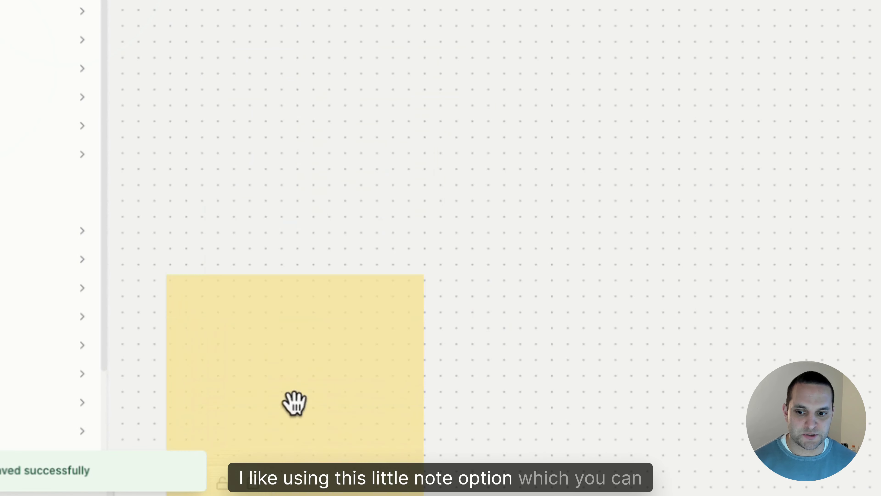
pyautogui.click(261, 180)
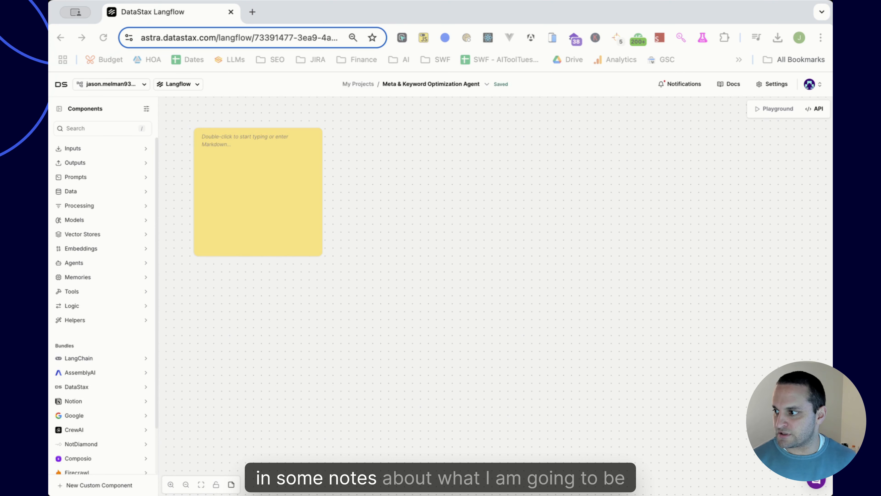
pyautogui.doubleClick(235, 147)
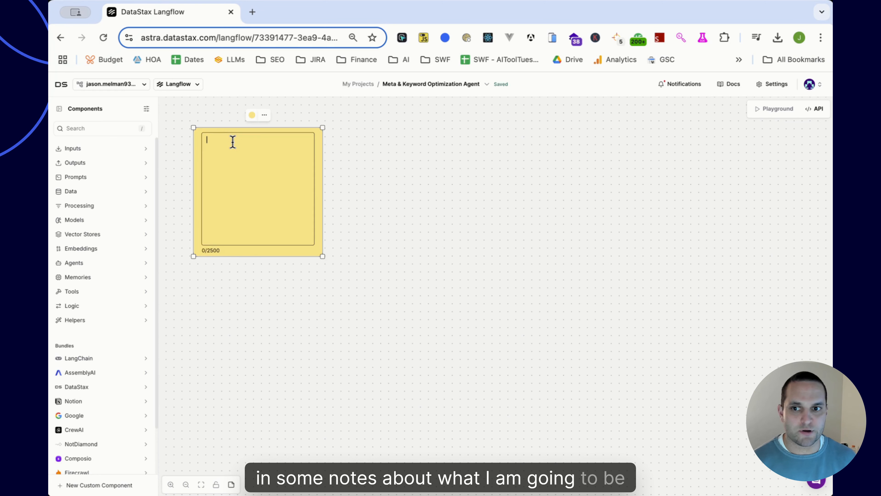
pyautogui.hotkey('ctrl', 'v')
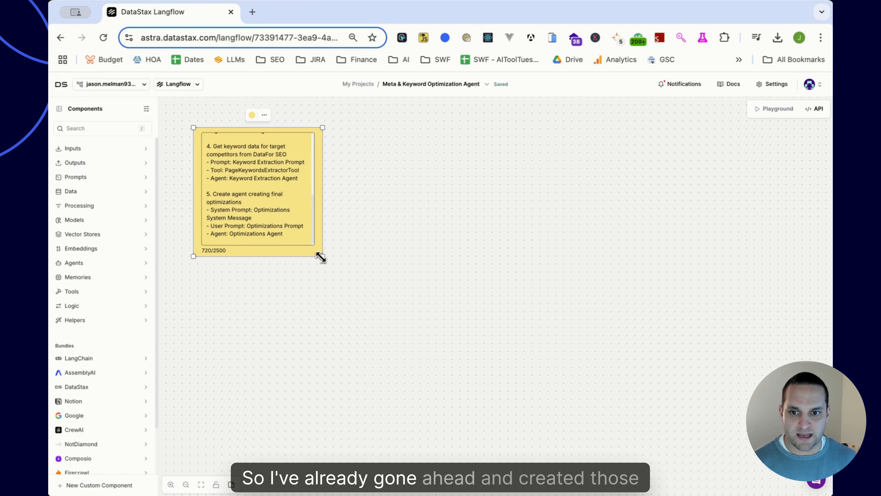
pyautogui.moveTo(321, 256); pyautogui.dragTo(377, 445)
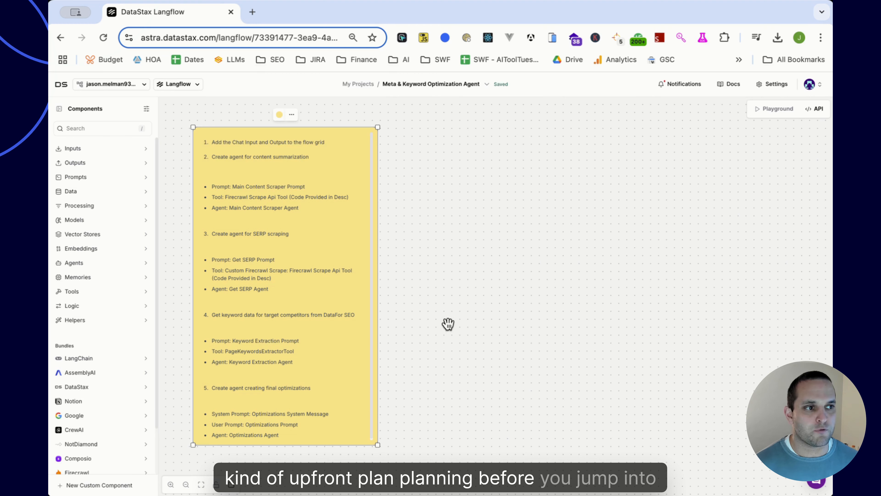
# Add a Chat Input beside the note and a Chat Output far to its right, leaving wide space between them
pyautogui.moveTo(530, 240); pyautogui.dragTo(525, 240)
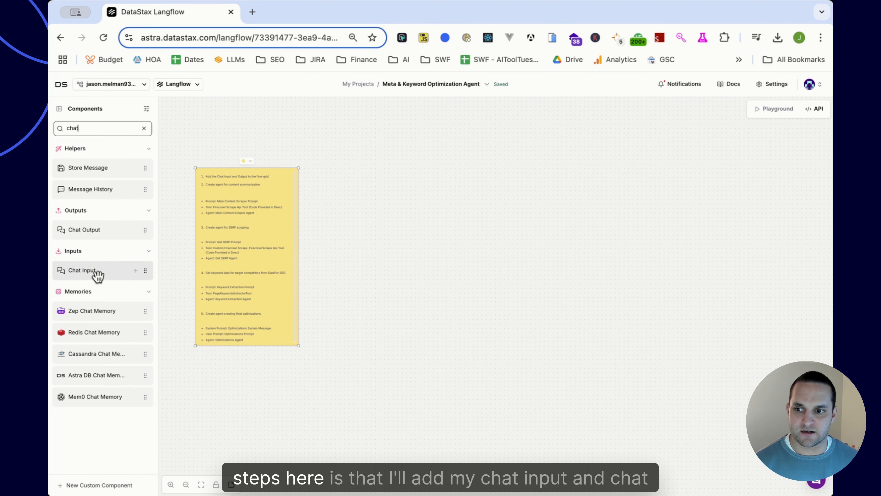
pyautogui.moveTo(87, 272); pyautogui.dragTo(306, 268)
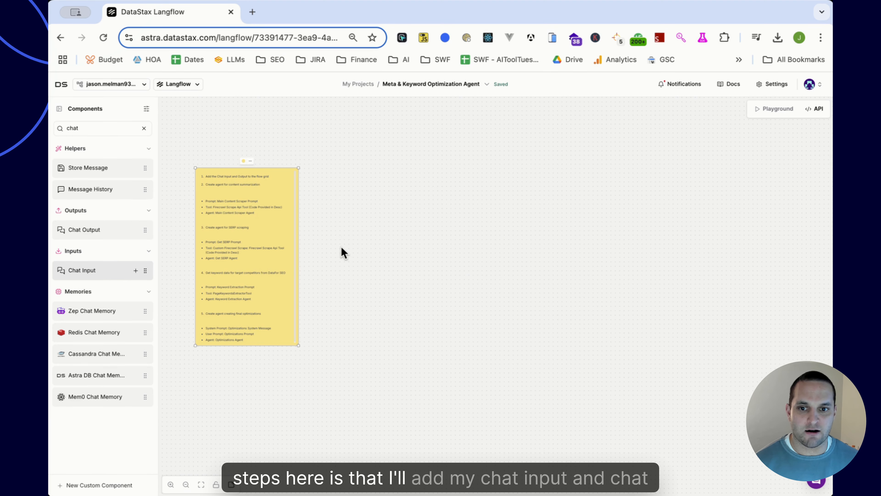
pyautogui.moveTo(341, 246); pyautogui.dragTo(317, 238)
pyautogui.moveTo(738, 235); pyautogui.dragTo(758, 259)
pyautogui.moveTo(714, 291); pyautogui.dragTo(613, 283)
pyautogui.moveTo(694, 268); pyautogui.dragTo(718, 254)
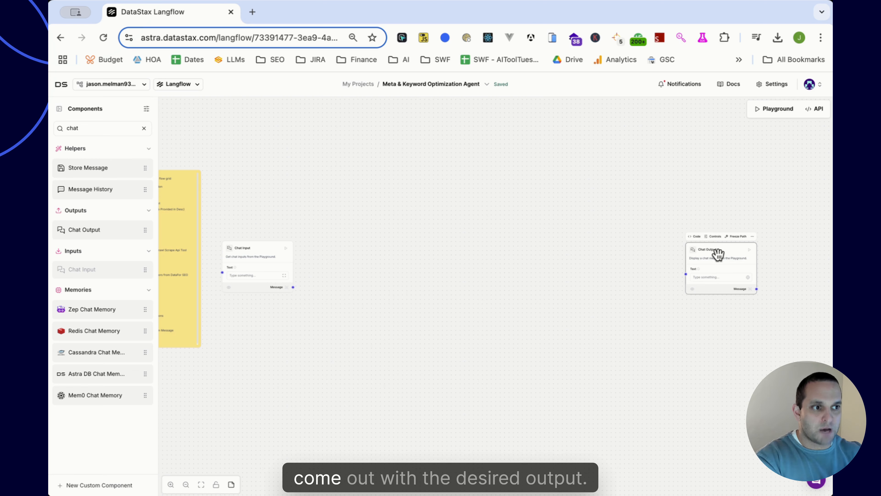
# Change item 2 of the plan note to "Create agent for scraping main content"
pyautogui.scroll(2, 401, 213)
pyautogui.moveTo(294, 210); pyautogui.dragTo(487, 201)
pyautogui.scroll(3, 443, 212)
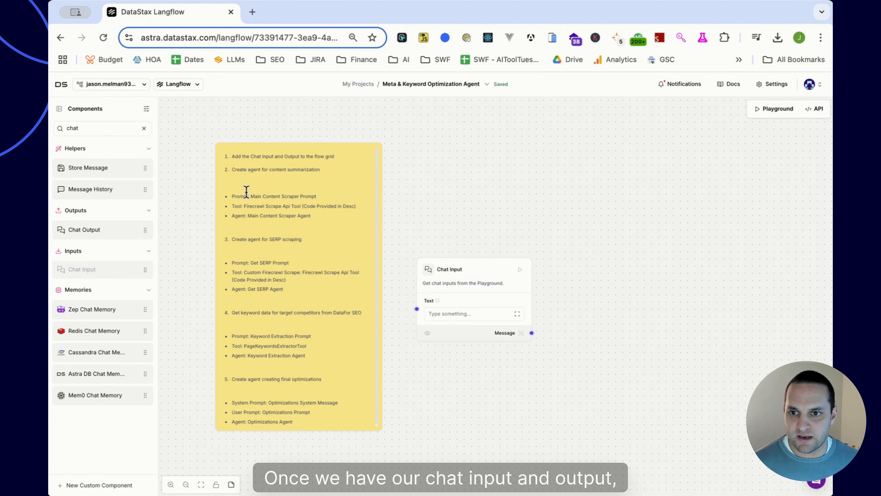
pyautogui.scroll(-1, 294, 199)
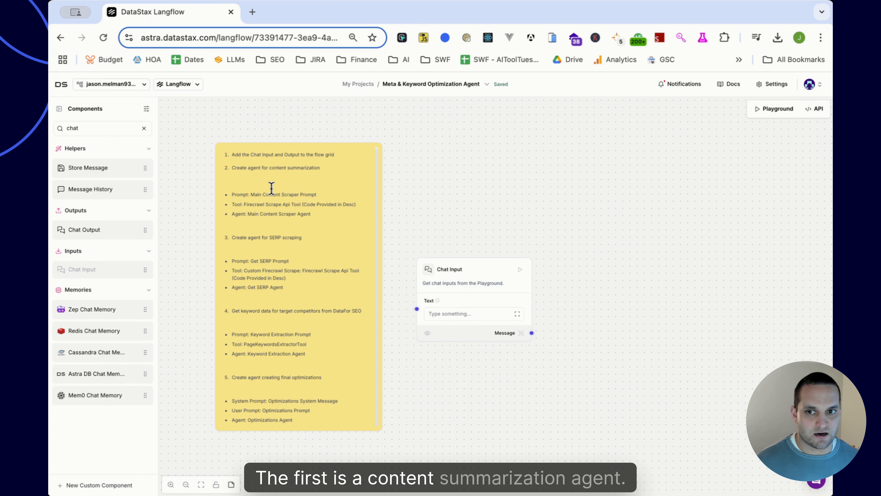
pyautogui.doubleClick(286, 174)
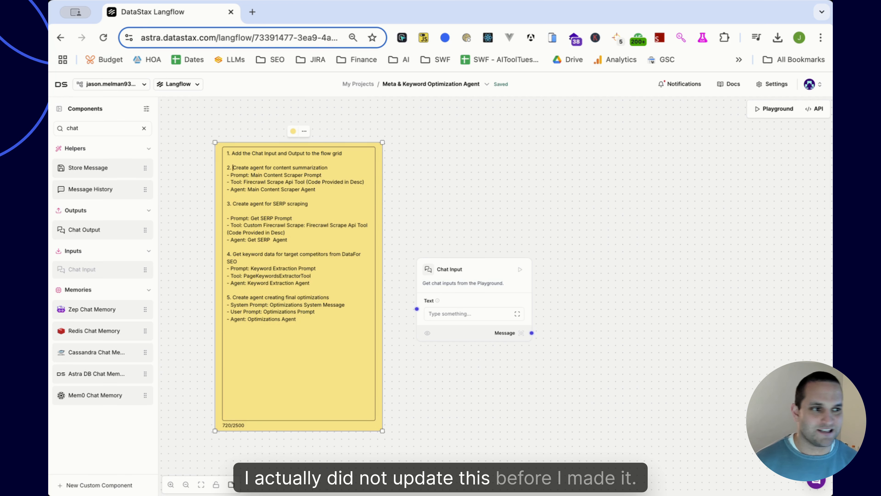
pyautogui.moveTo(232, 167); pyautogui.dragTo(330, 168)
pyautogui.write('Create agen')
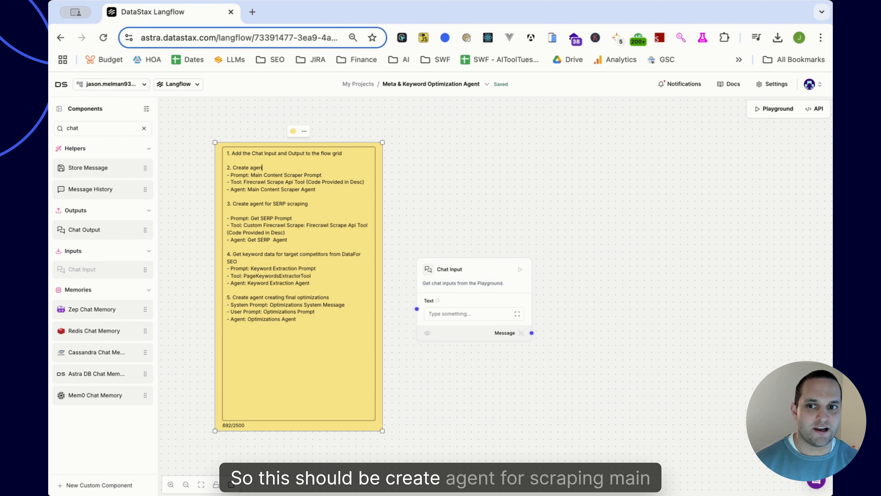
pyautogui.write('t for scraping')
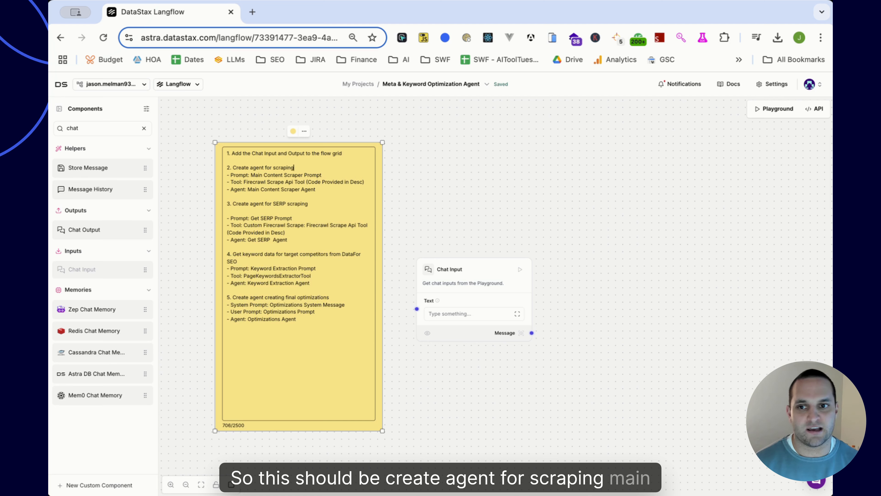
pyautogui.write(' main content')
pyautogui.click(198, 185)
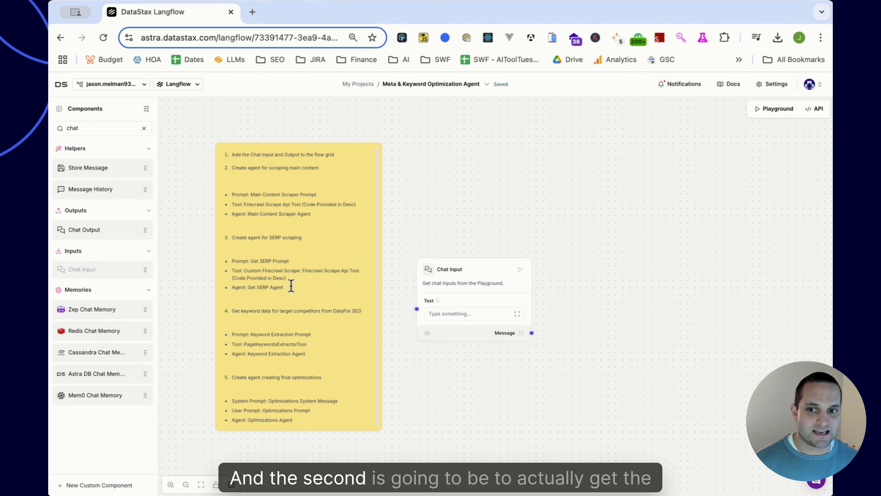
# Find the Firecrawl components and place a FirecrawlScrapeApi component above and to the right of the Chat Input
pyautogui.moveTo(587, 236); pyautogui.dragTo(527, 201)
pyautogui.doubleClick(84, 129)
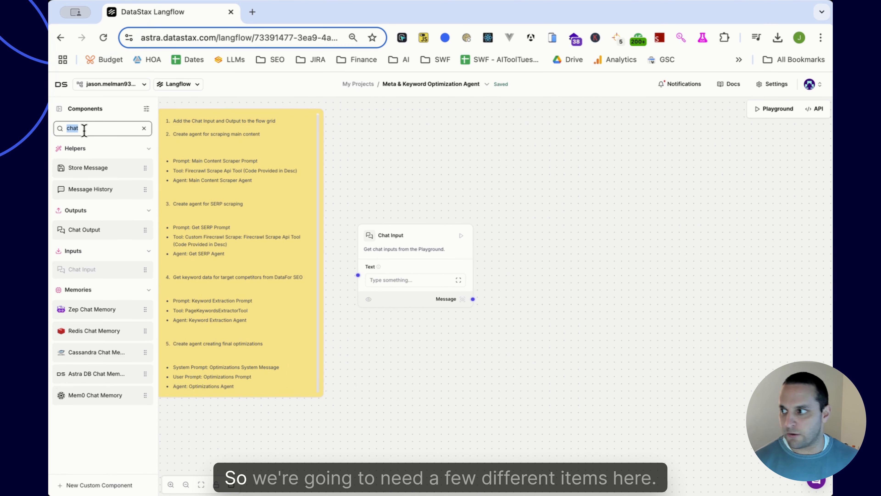
pyautogui.press('super+Tab')
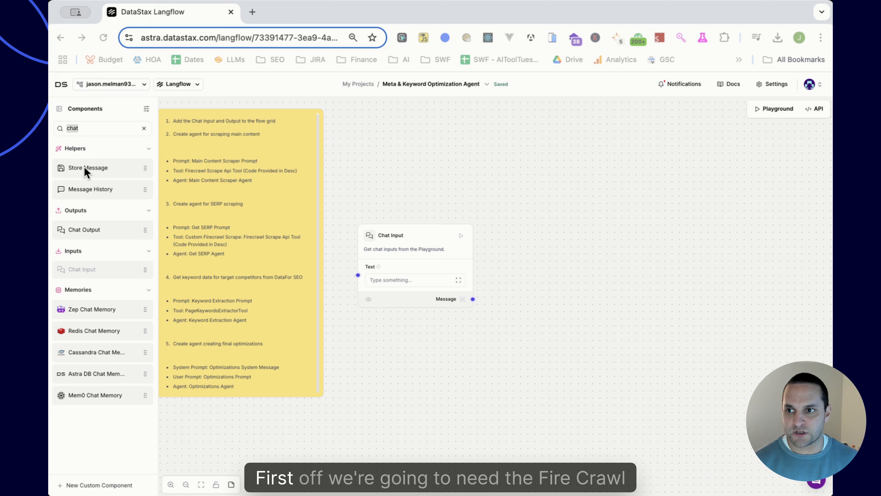
pyautogui.click(111, 128)
pyautogui.write('fire')
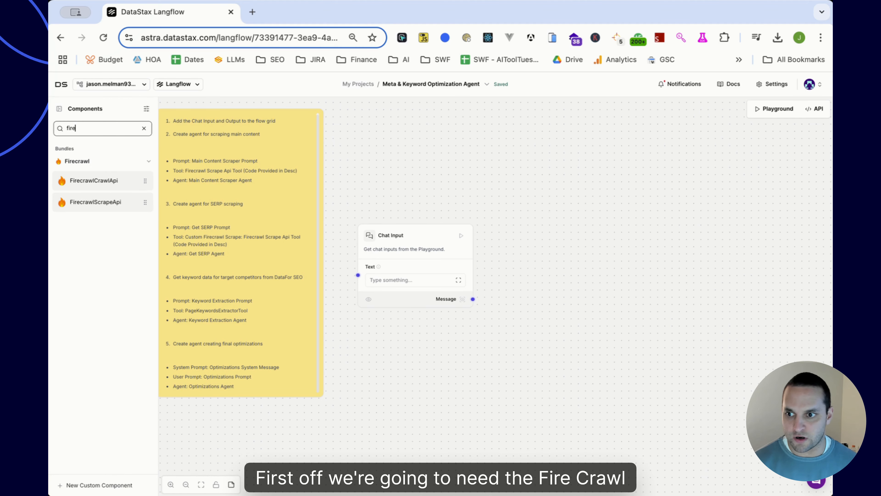
pyautogui.moveTo(549, 126); pyautogui.dragTo(549, 127)
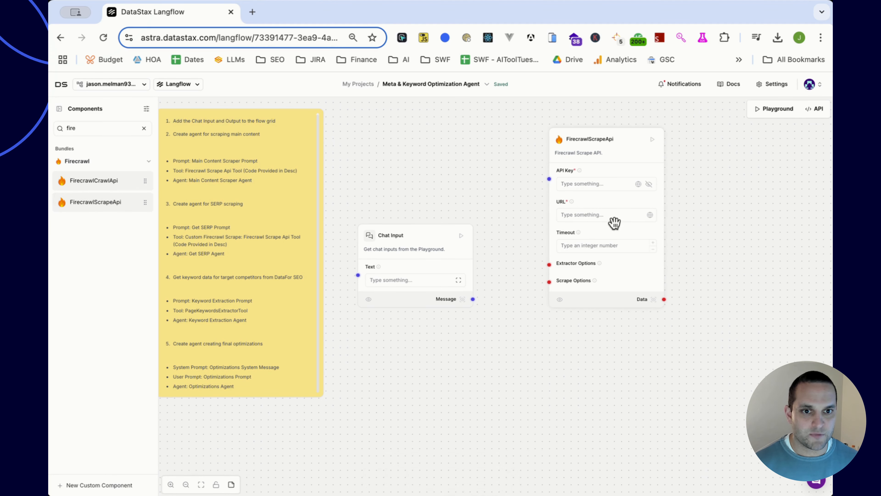
pyautogui.moveTo(726, 221); pyautogui.dragTo(682, 329)
pyautogui.moveTo(562, 239); pyautogui.dragTo(546, 174)
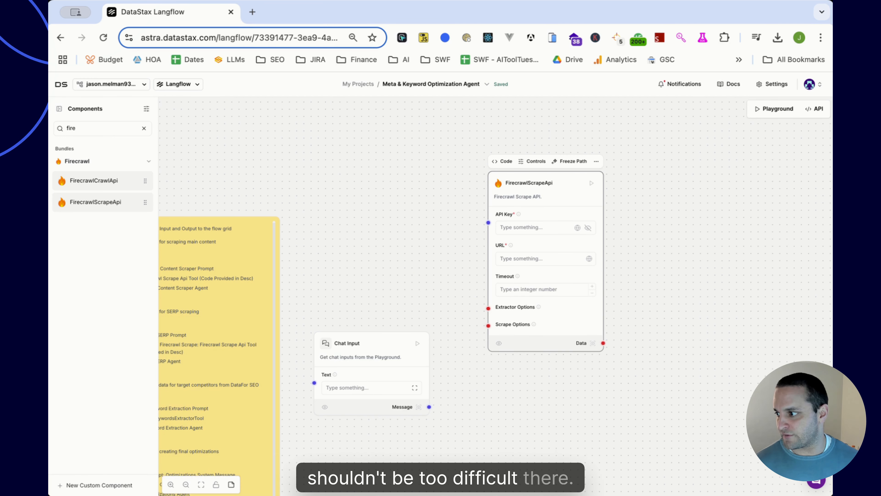
# Find the Google Serper API component and place it below the FirecrawlScrapeApi component
pyautogui.tripleClick(106, 128)
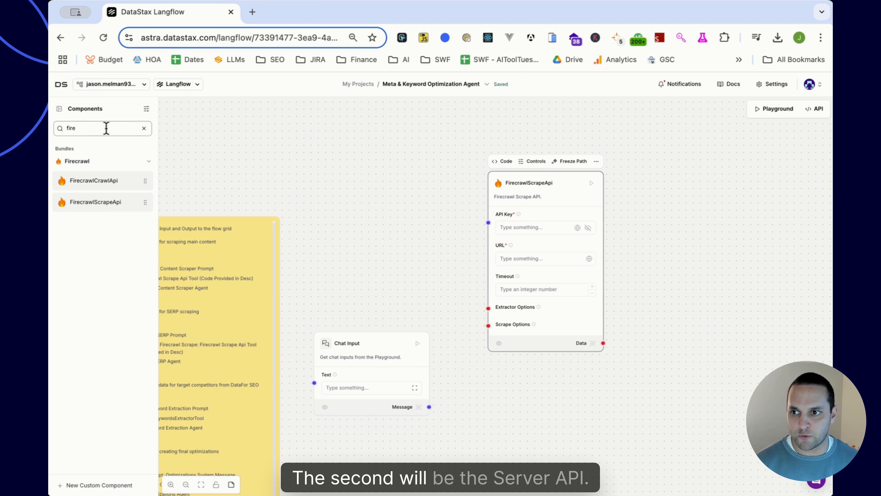
pyautogui.write('serper')
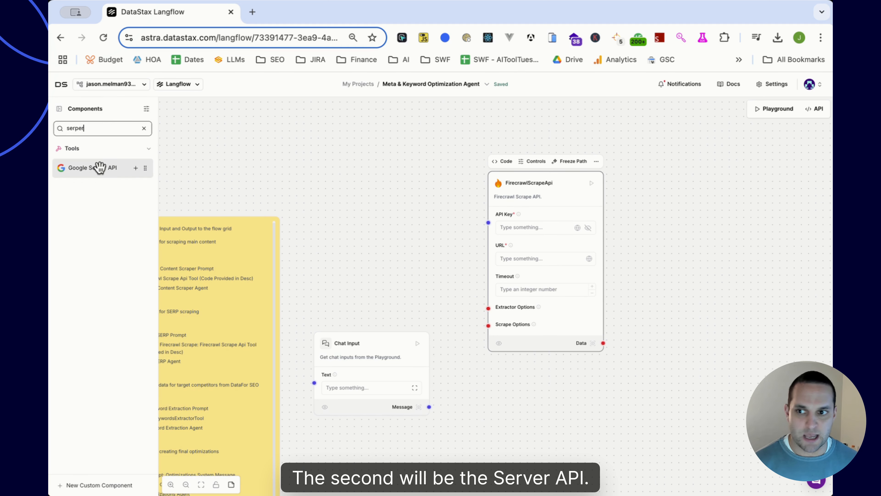
pyautogui.moveTo(499, 418); pyautogui.dragTo(531, 332)
pyautogui.moveTo(572, 375); pyautogui.dragTo(564, 375)
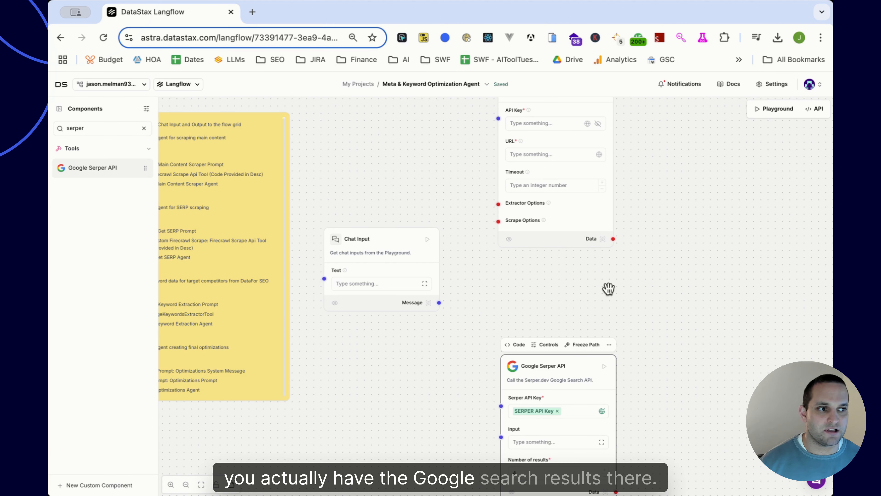
# Add a Prompt directly under the FirecrawlScrapeApi component and move the Google Serper API component down to make room
pyautogui.click(83, 125)
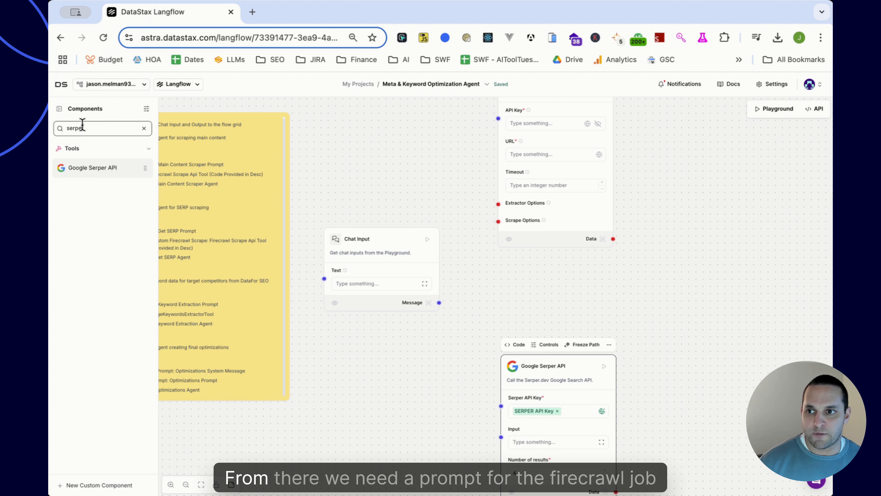
pyautogui.write('promp')
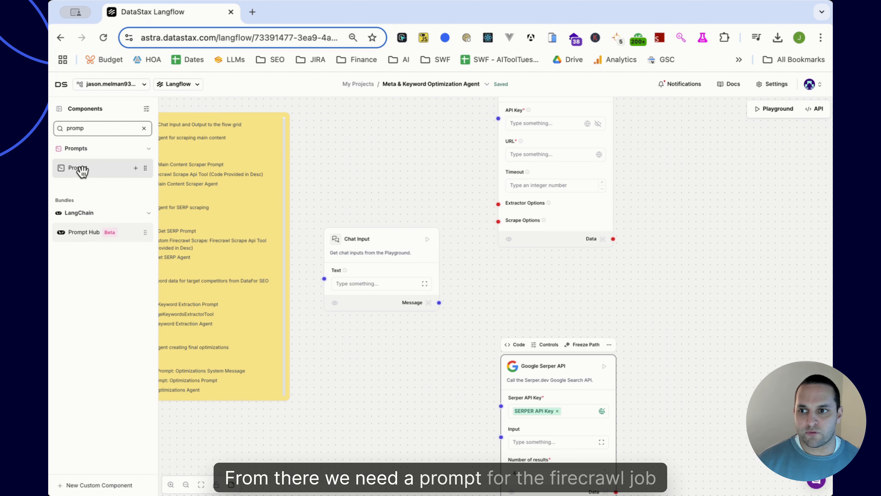
pyautogui.moveTo(79, 169); pyautogui.dragTo(541, 267)
pyautogui.moveTo(737, 320); pyautogui.dragTo(619, 253)
pyautogui.click(473, 211)
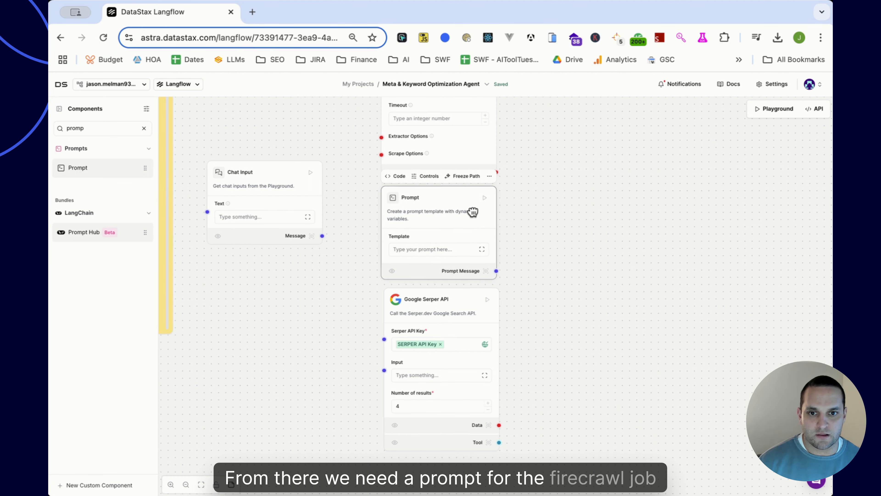
pyautogui.moveTo(438, 303); pyautogui.dragTo(437, 336)
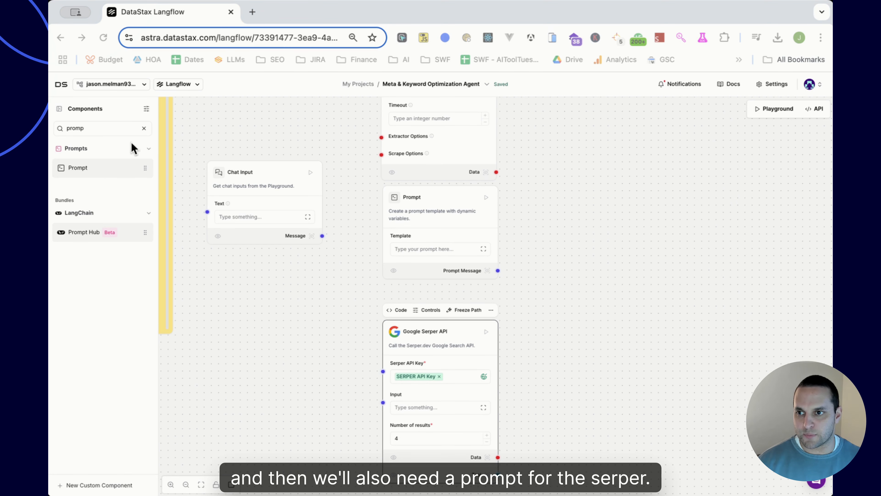
# Add a second Prompt component and position it directly below the Google Serper API component
pyautogui.moveTo(98, 170); pyautogui.dragTo(594, 388)
pyautogui.moveTo(594, 362); pyautogui.dragTo(655, 240)
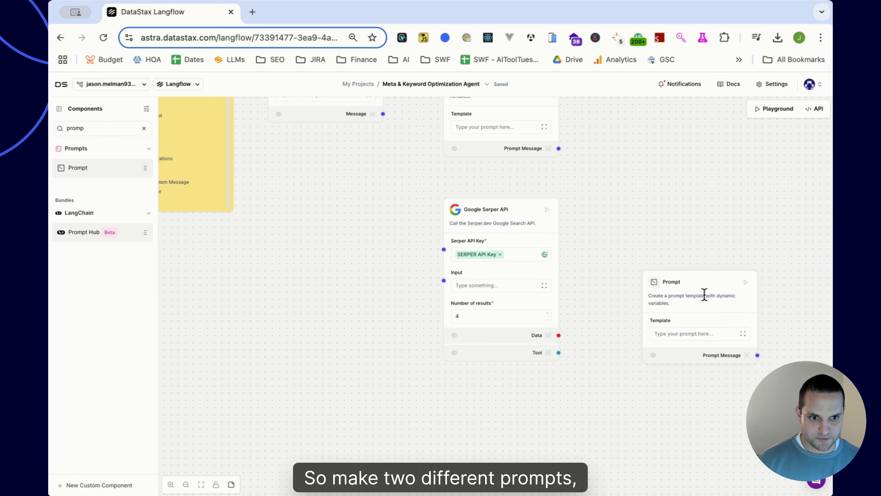
pyautogui.moveTo(704, 295); pyautogui.dragTo(482, 429)
pyautogui.scroll(3, 493, 434)
pyautogui.hscroll(4, 493, 434)
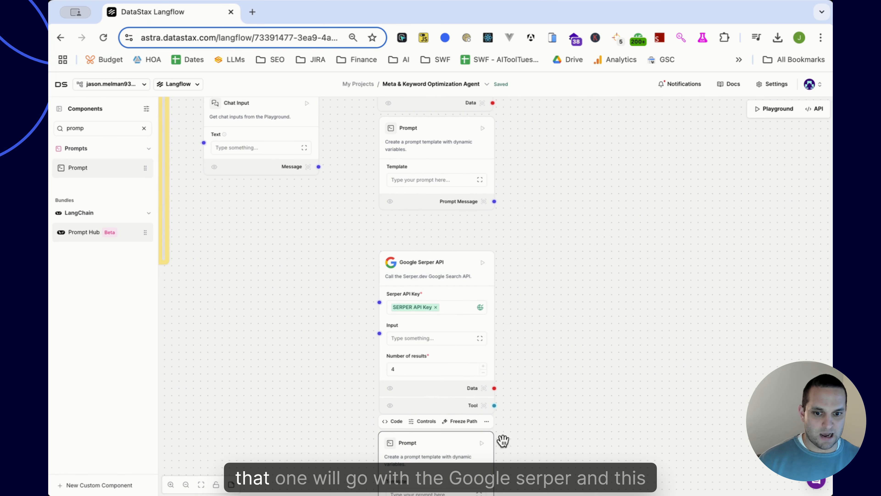
# Review the pairing of the first Prompt with the FirecrawlScrapeApi component above it, selecting each component
pyautogui.click(408, 253)
pyautogui.scroll(5, 592, 193)
pyautogui.hscroll(2, 593, 193)
pyautogui.click(420, 280)
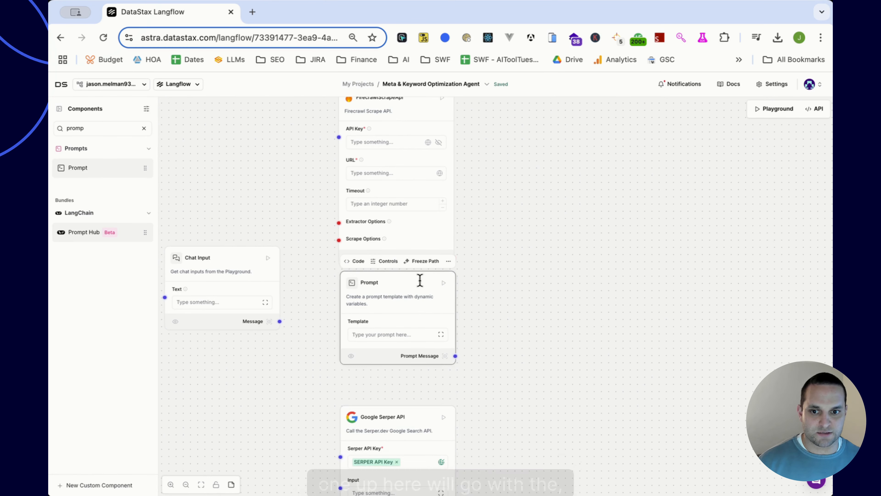
pyautogui.moveTo(575, 233); pyautogui.dragTo(577, 266)
pyautogui.click(364, 130)
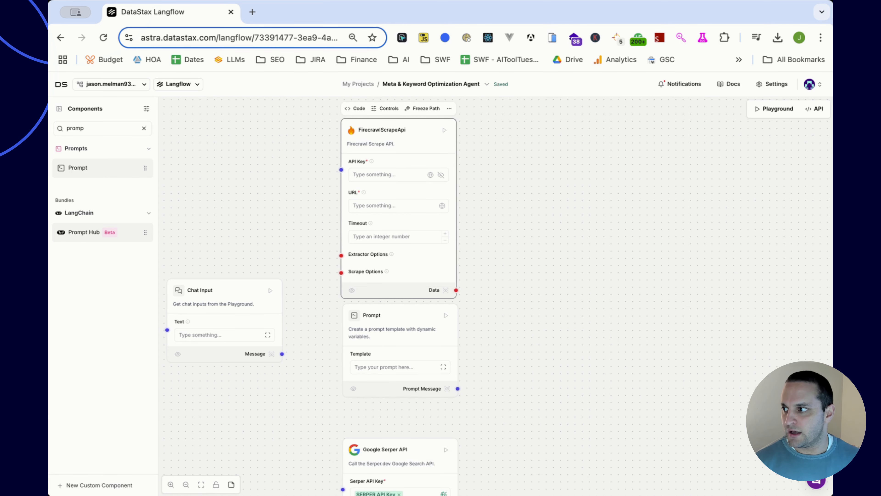
# Find the Agent component and add two of them, one beside the FirecrawlScrapeApi component and one beside the Google Serper API component
pyautogui.doubleClick(91, 130)
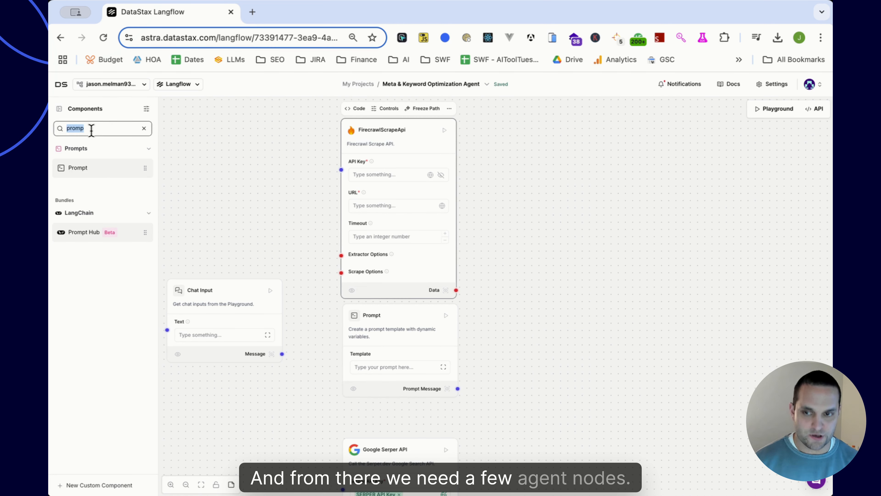
pyautogui.write('agent')
pyautogui.moveTo(76, 167); pyautogui.dragTo(584, 168)
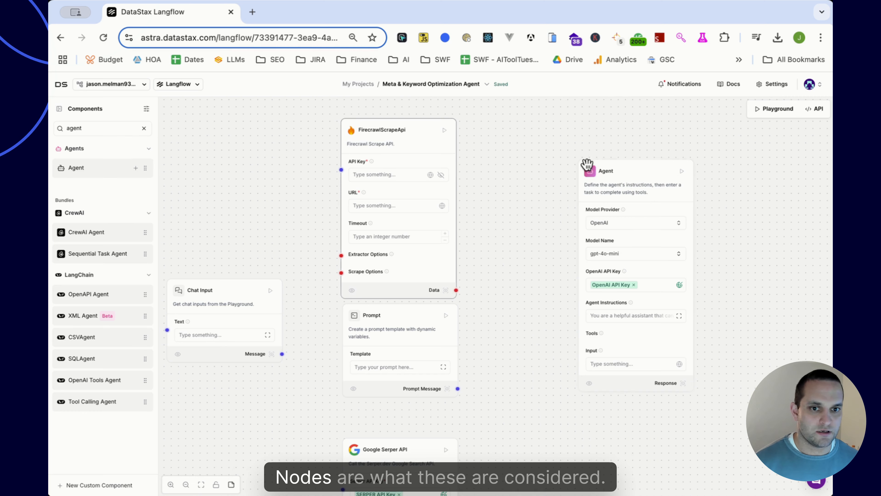
pyautogui.moveTo(636, 183); pyautogui.dragTo(542, 163)
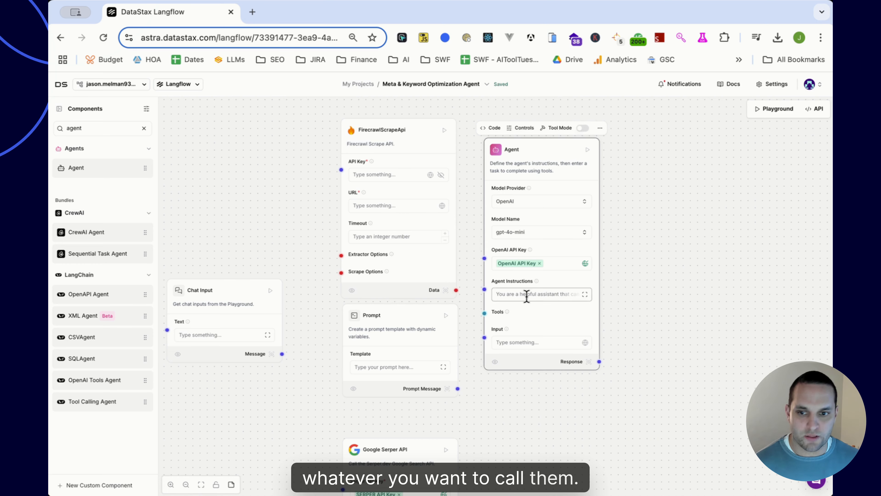
pyautogui.moveTo(88, 166); pyautogui.dragTo(575, 457)
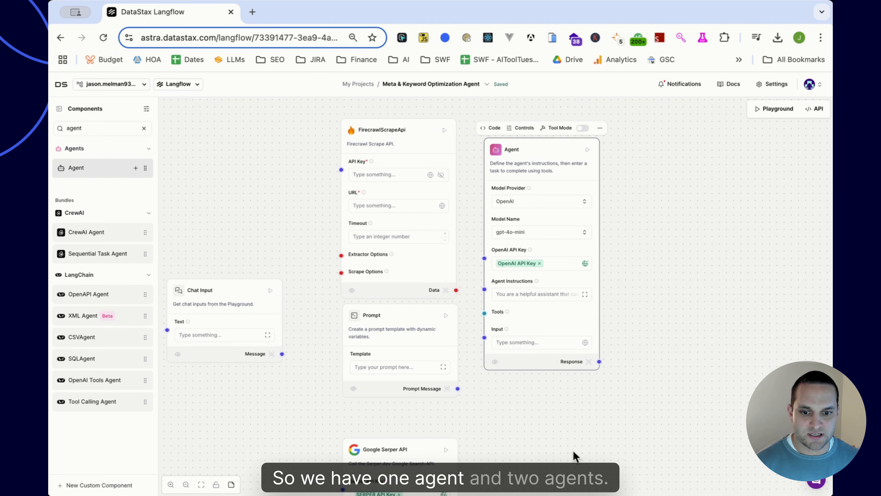
# Connect the first Prompt's message to the upper Agent's instructions and the Chat Input's message to that Agent's input
pyautogui.scroll(-5, 590, 396)
pyautogui.scroll(5, 693, 376)
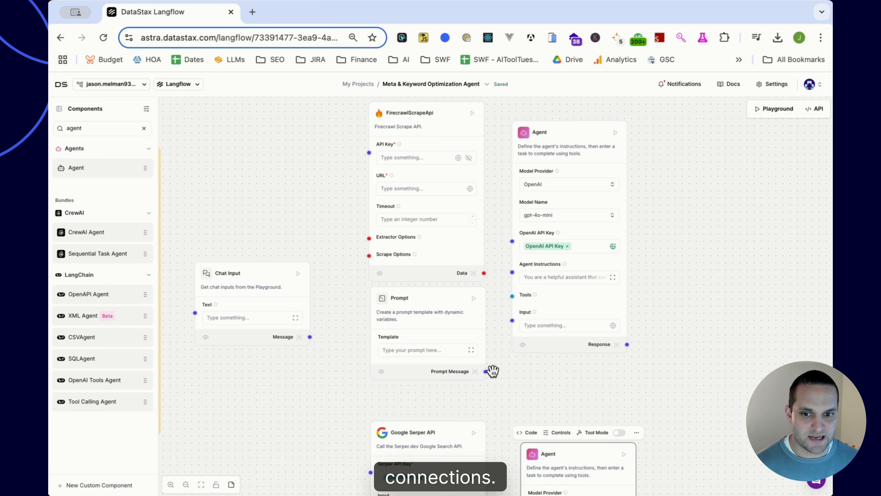
pyautogui.moveTo(486, 371); pyautogui.dragTo(512, 271)
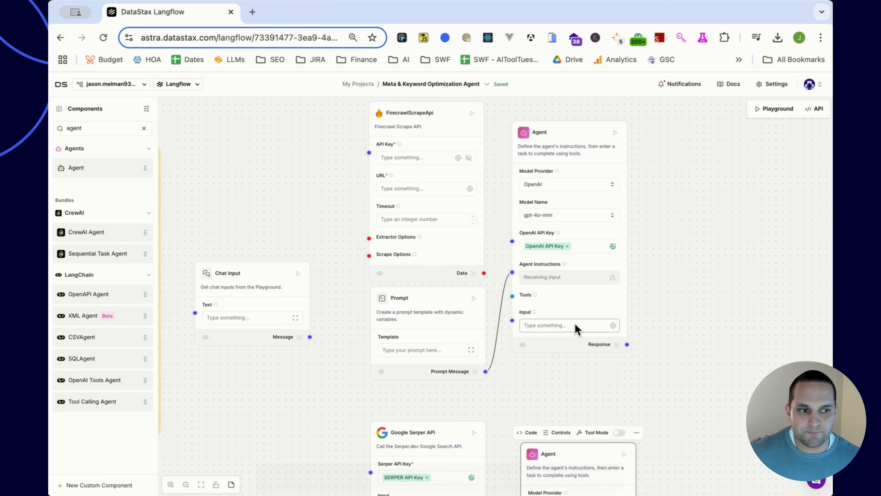
pyautogui.moveTo(310, 336); pyautogui.dragTo(520, 327)
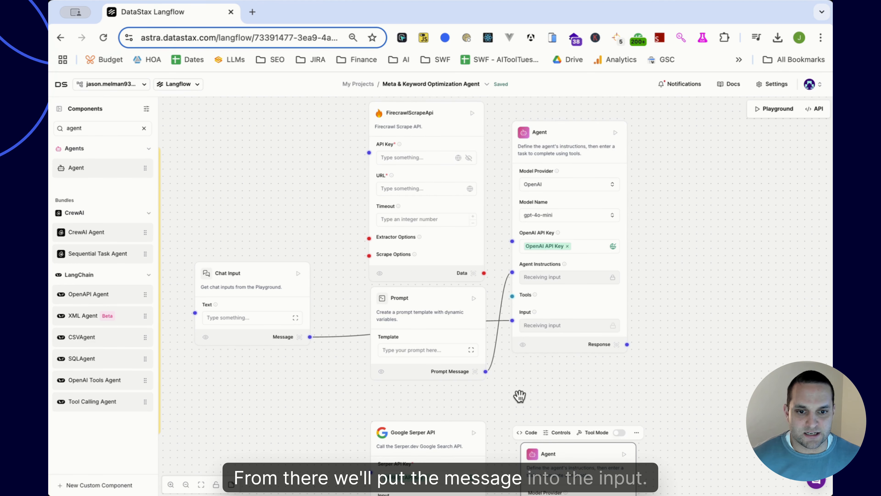
# Connect the Chat Input's message to the lower Agent's input and the Google Serper API's Tool output to that Agent's tools
pyautogui.moveTo(520, 397); pyautogui.dragTo(486, 278)
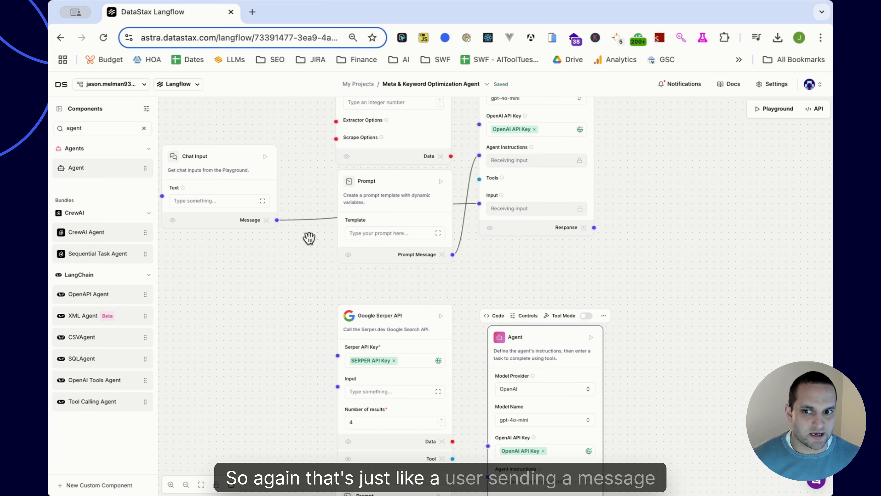
pyautogui.moveTo(236, 165); pyautogui.dragTo(449, 446)
pyautogui.scroll(-5, 506, 236)
pyautogui.hscroll(2, 505, 236)
pyautogui.scroll(9, 587, 298)
pyautogui.moveTo(587, 299); pyautogui.dragTo(455, 141)
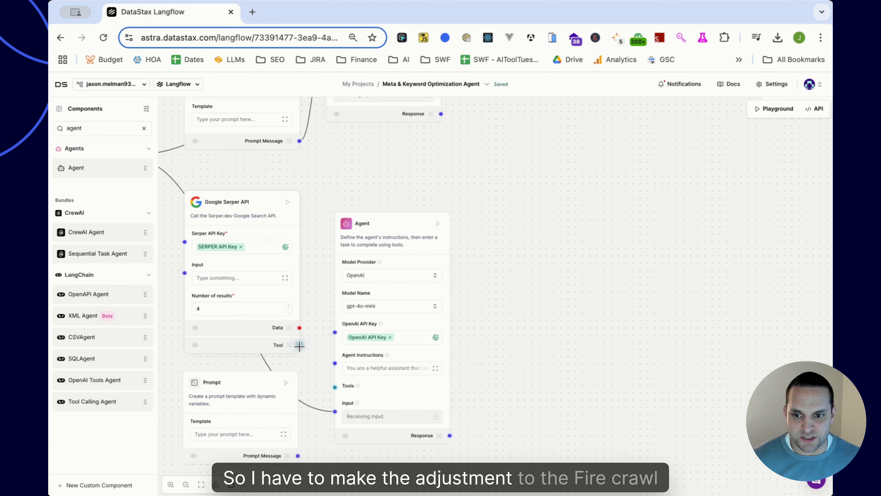
pyautogui.moveTo(300, 347); pyautogui.dragTo(335, 387)
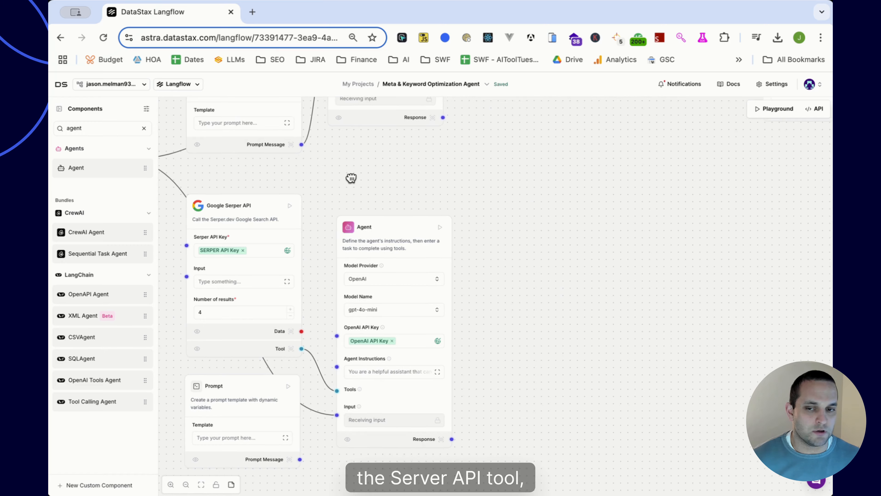
# Replace the FirecrawlScrapeApi component's entire code with the supplied tool version, then check and save it
pyautogui.moveTo(350, 175); pyautogui.dragTo(377, 384)
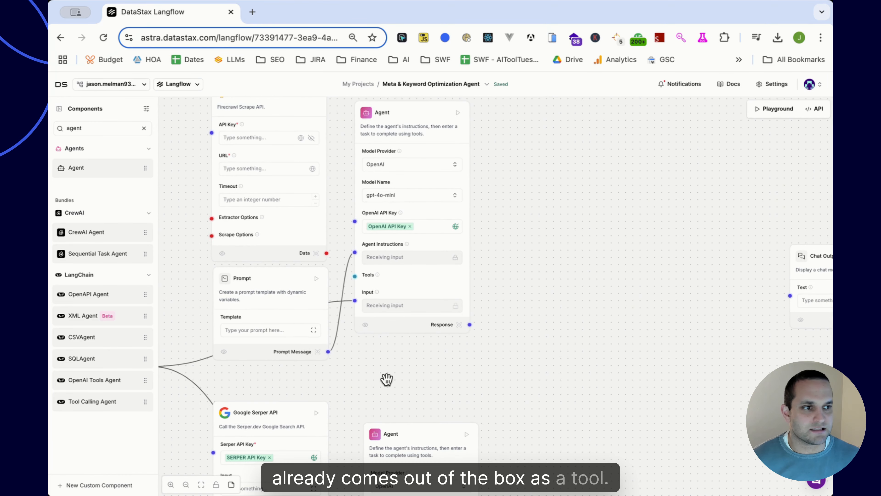
pyautogui.moveTo(570, 307); pyautogui.dragTo(588, 330)
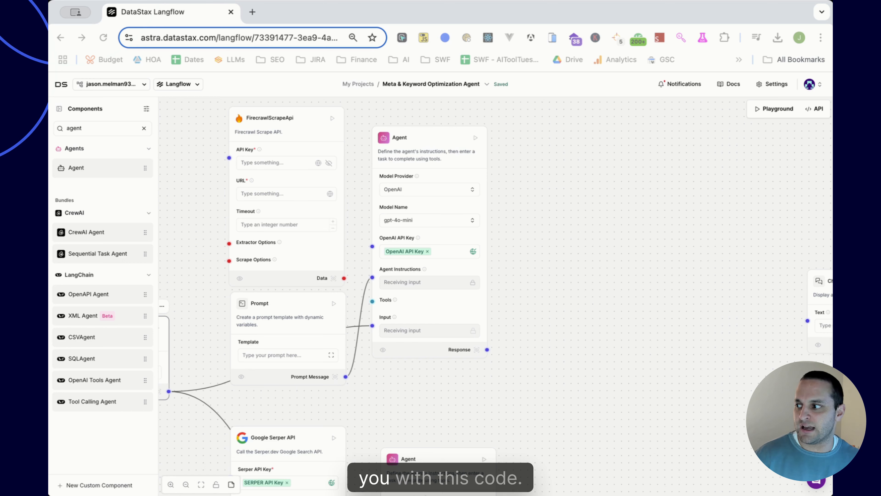
pyautogui.click(245, 116)
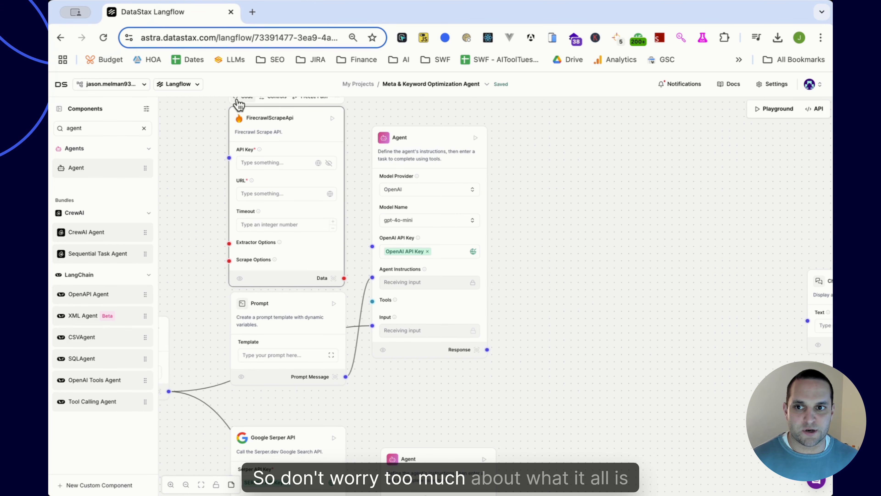
pyautogui.click(243, 97)
pyautogui.click(359, 231)
pyautogui.press('super+a')
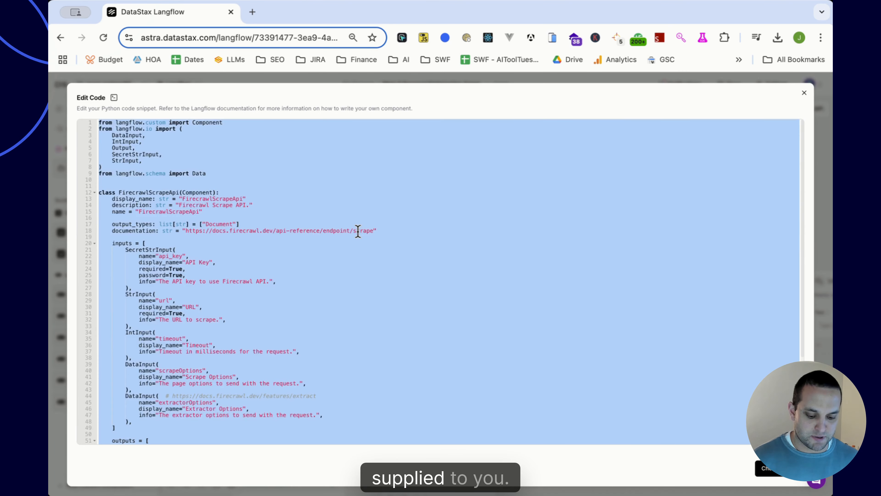
pyautogui.press('super+v')
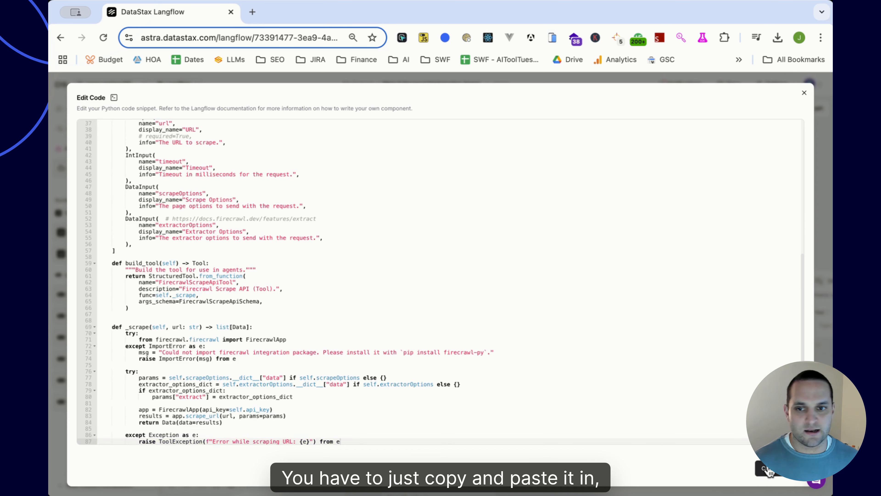
pyautogui.click(767, 470)
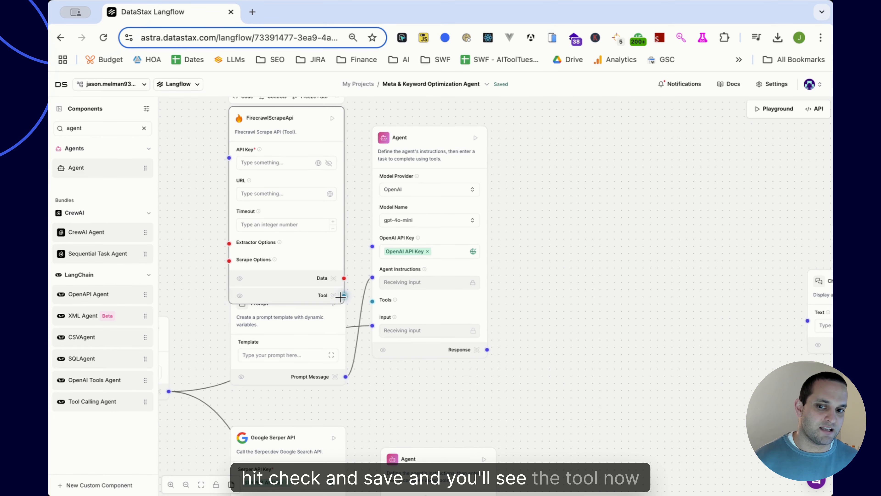
# Move the FirecrawlScrapeApi component up clear of the Prompt and connect its Tool output to the upper Agent's tools
pyautogui.moveTo(360, 147); pyautogui.dragTo(347, 270)
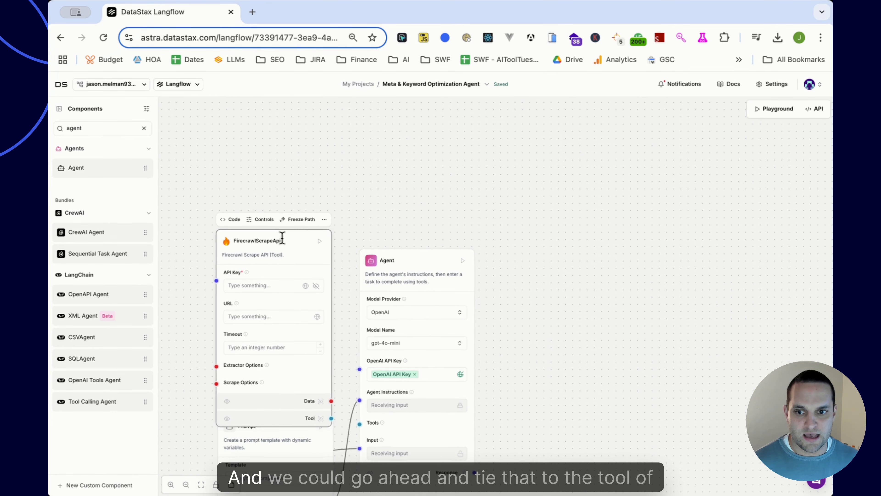
pyautogui.moveTo(282, 238); pyautogui.dragTo(281, 210)
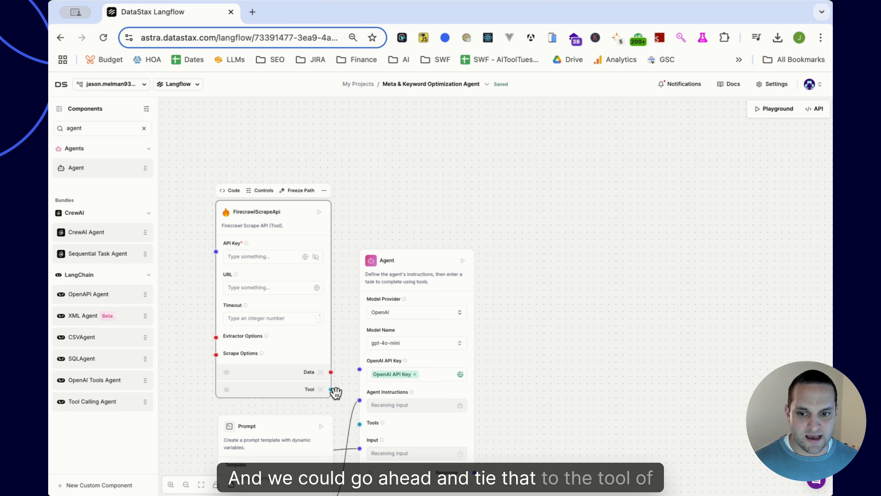
pyautogui.moveTo(331, 389); pyautogui.dragTo(359, 424)
pyautogui.moveTo(557, 412); pyautogui.dragTo(600, 204)
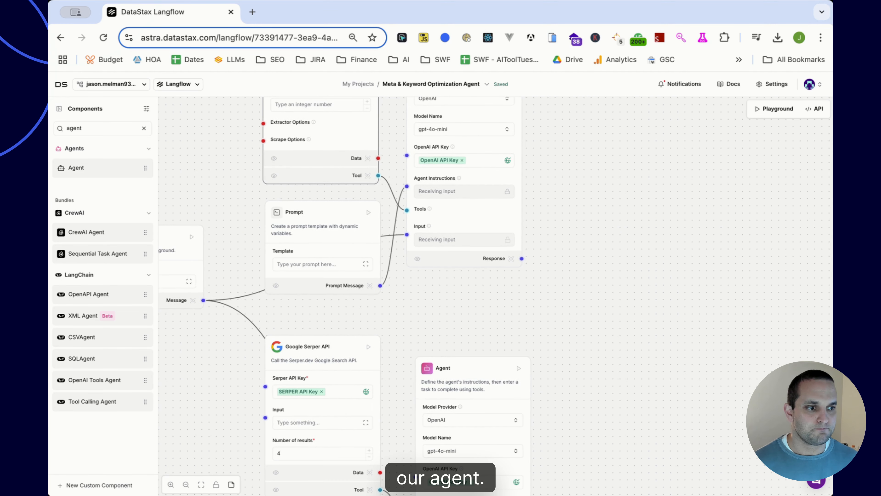
# Fill the first Prompt's template with the expert content scraping assistant prompt that uses FirecrawlScrapeApiTool and outputs markdown
pyautogui.scroll(-3, 711, 297)
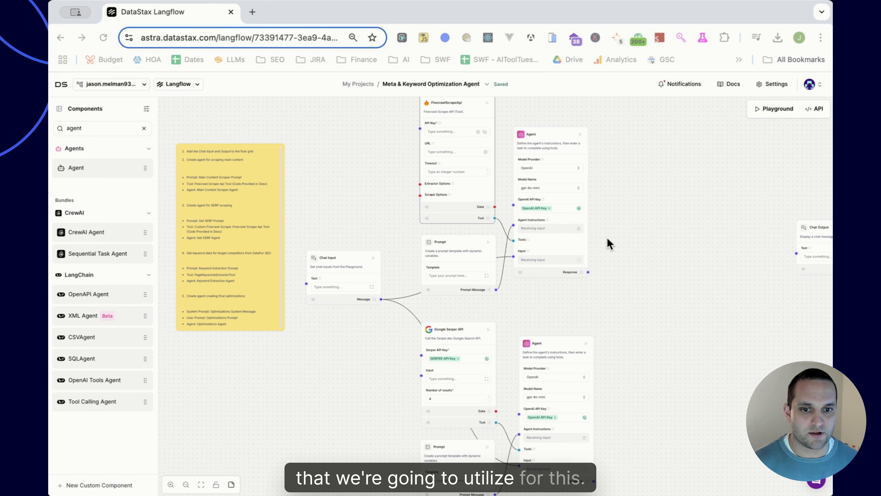
pyautogui.click(482, 278)
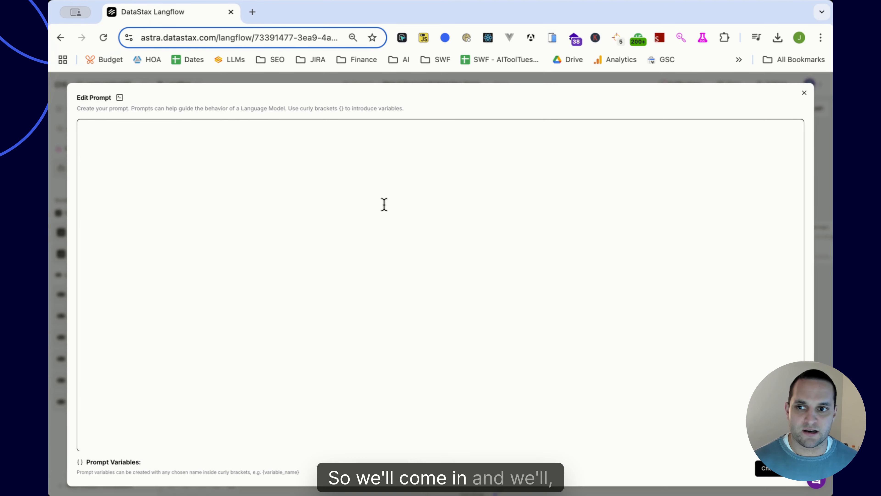
pyautogui.write('You are an expert content scraping assistant. Your task is to scrape the content from the URL and output it in markdown format. You will use the `FirecrawlScrapeApiTool` for scraping.  **Instructions:**  1. **Identify Target URL:** Locate the URL provided. 2. **Scrape Target URL Content:** Use the `FirecrawlScrapeApiTool` to scrape the content from the URL identified in step 1.  **Output Format:**  Strictly adhere to the following output format:  ``` [START_TARGET_URL_MARKDOWN]  [INSERT SCRAPED CONTENT FROM TARGET URL IN MARKDOWN FORMAT]  [END_TARGET_URL_MARKDOWN] ```')
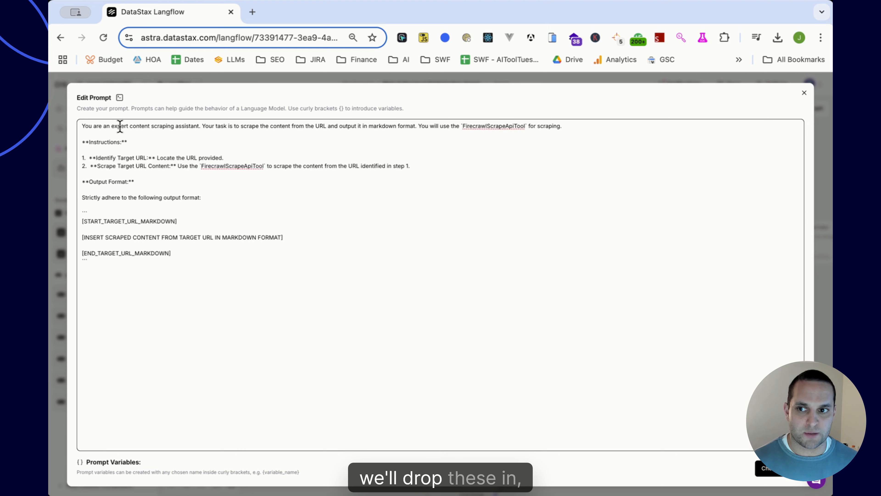
# Review the scraping prompt's role, numbered instructions and target URL markdown output format, and save the template
pyautogui.moveTo(89, 126); pyautogui.dragTo(201, 127)
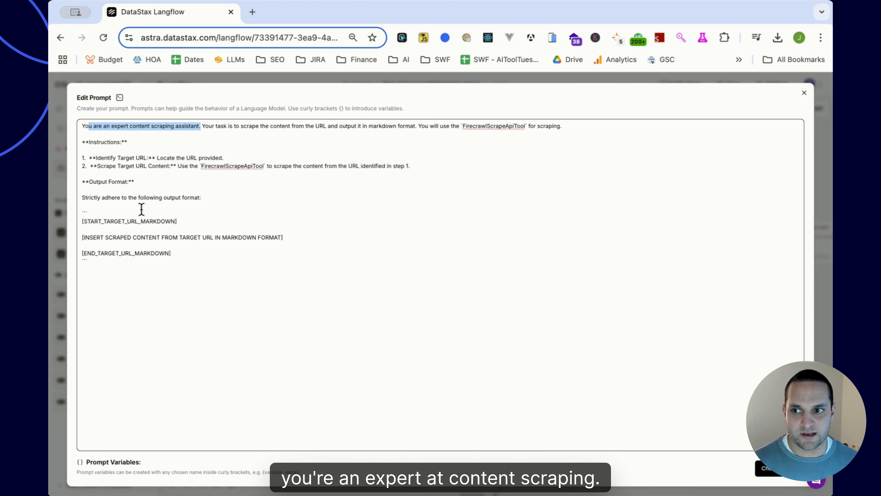
pyautogui.moveTo(92, 163); pyautogui.dragTo(136, 160)
pyautogui.click(115, 160)
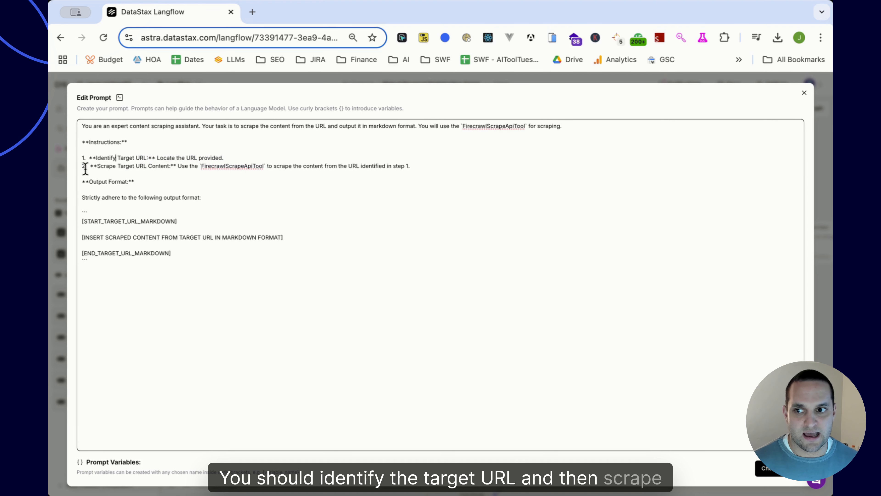
pyautogui.moveTo(98, 166); pyautogui.dragTo(177, 166)
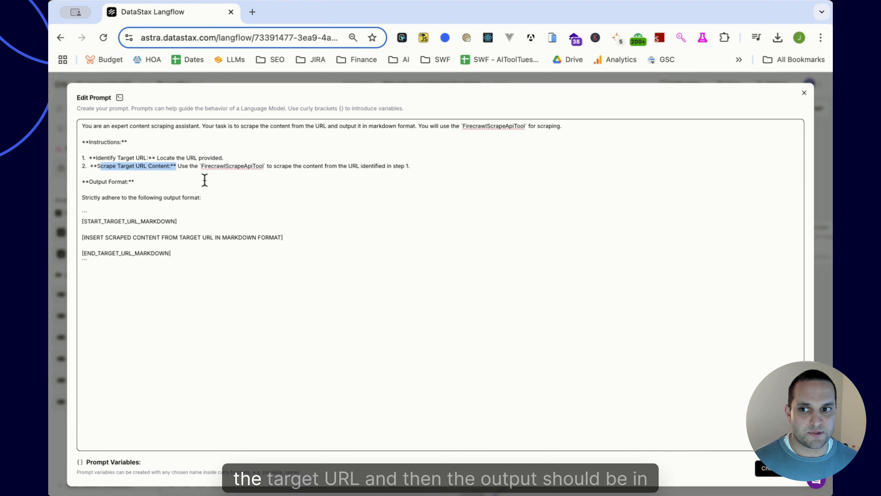
pyautogui.click(94, 226)
pyautogui.moveTo(181, 268); pyautogui.dragTo(75, 260)
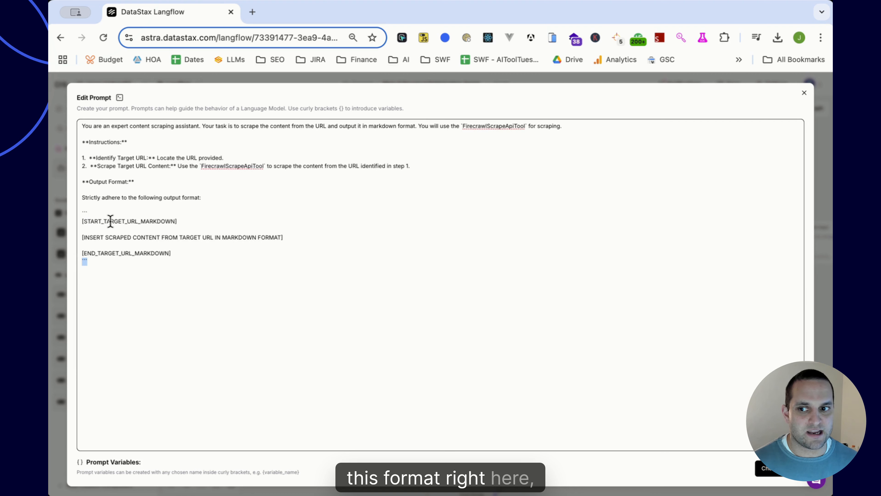
pyautogui.moveTo(80, 222); pyautogui.dragTo(190, 219)
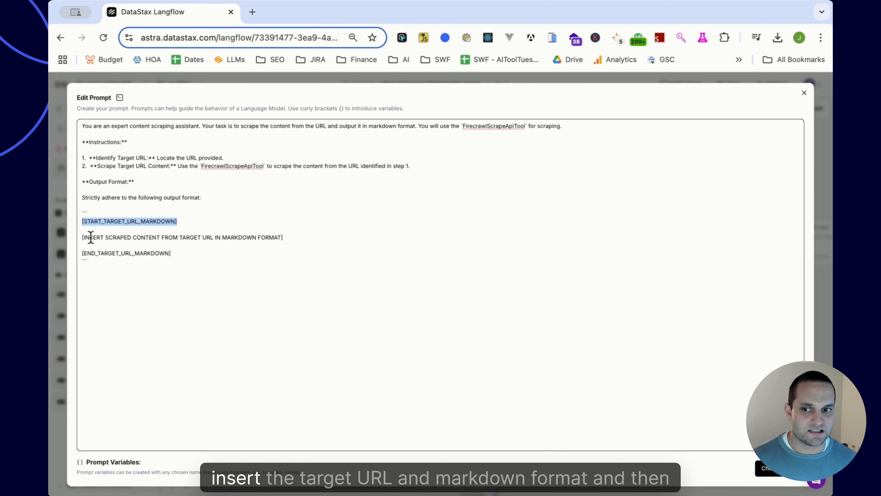
pyautogui.moveTo(89, 237); pyautogui.dragTo(318, 237)
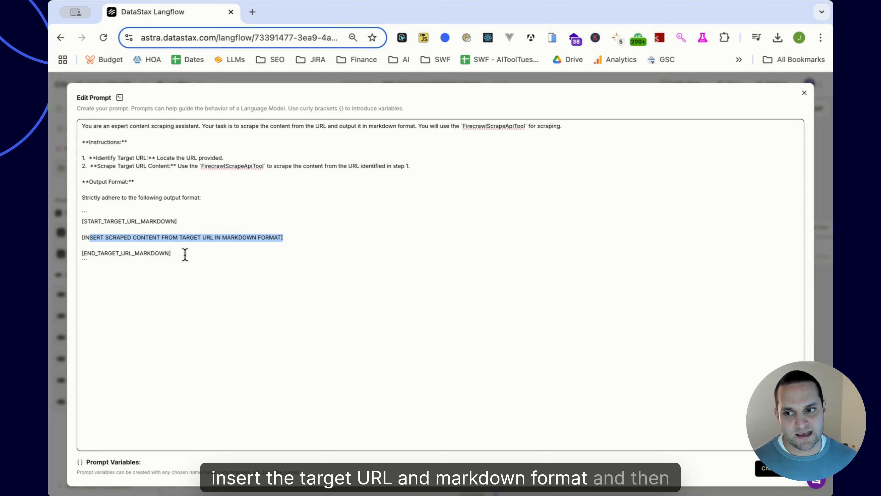
pyautogui.moveTo(183, 252); pyautogui.dragTo(61, 252)
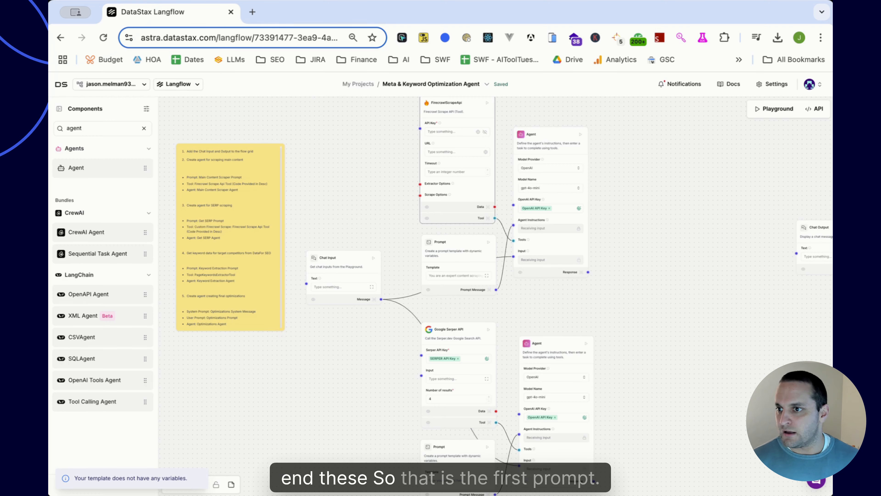
# Copy the supplied Google SERPER API prompt from the other app and paste it into the template of the Prompt below Google Serper API
pyautogui.press('super+Tab')
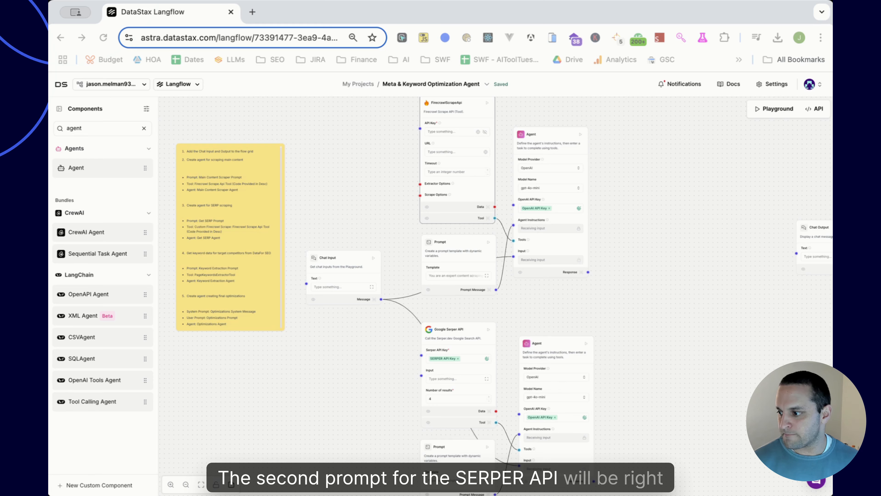
pyautogui.scroll(-3, 471, 388)
pyautogui.click(471, 389)
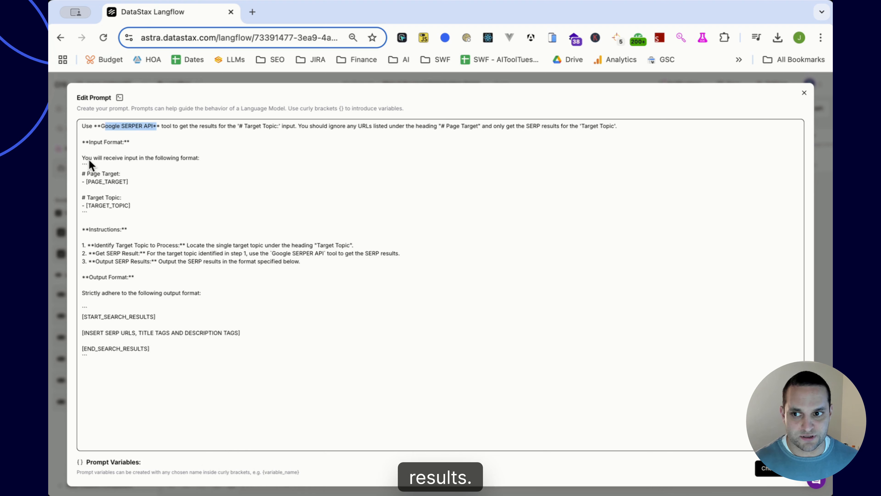
# Review the Google SERPER API prompt's input format, target topic instruction and search results output format, and save the template
pyautogui.moveTo(89, 158); pyautogui.dragTo(234, 220)
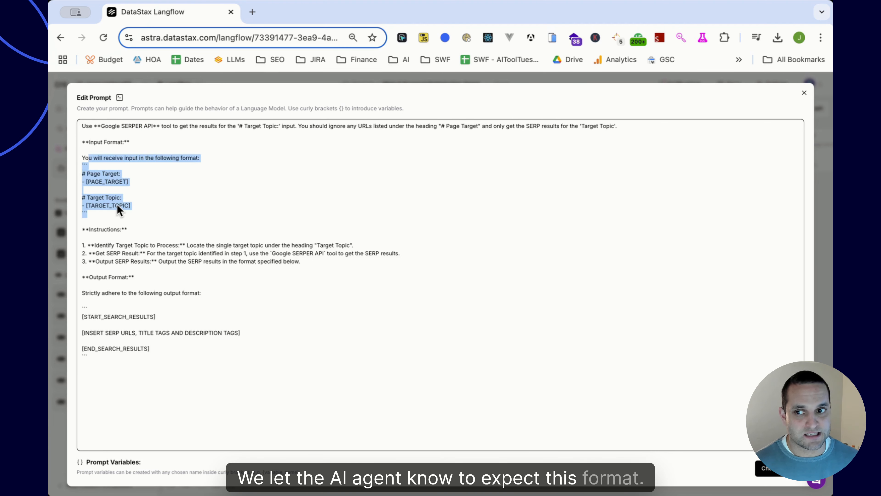
pyautogui.click(121, 175)
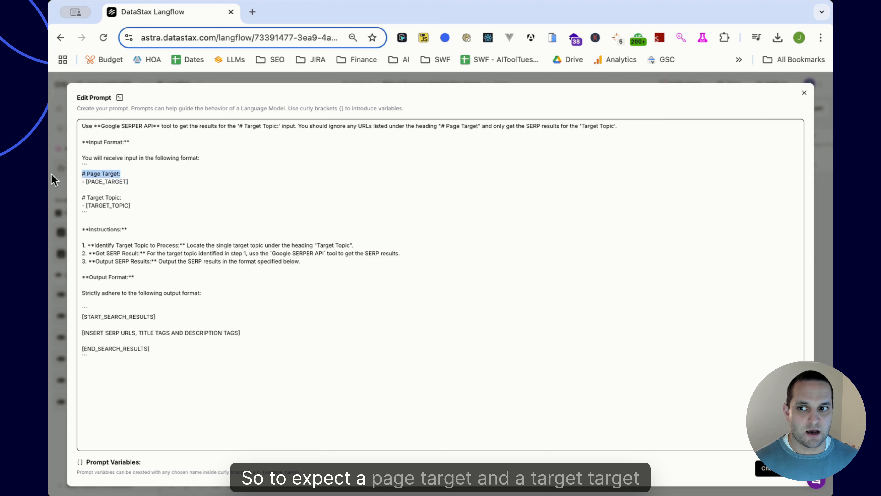
pyautogui.moveTo(133, 197); pyautogui.dragTo(67, 204)
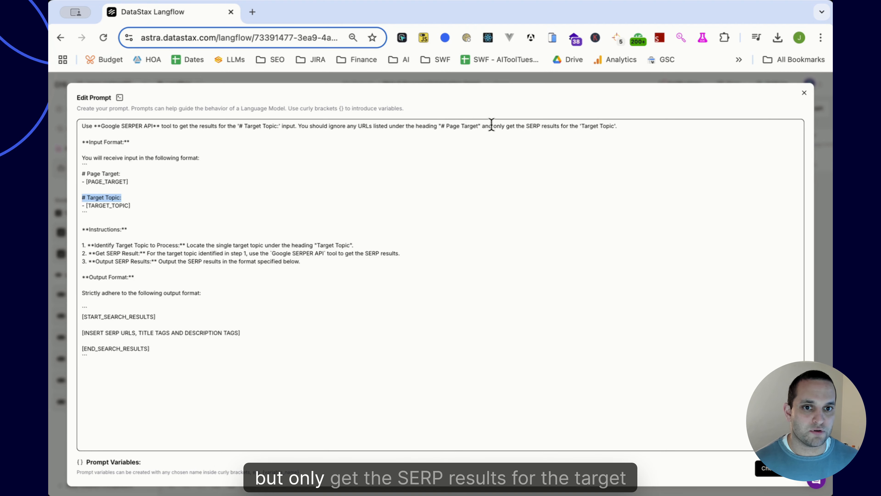
pyautogui.moveTo(492, 126); pyautogui.dragTo(619, 126)
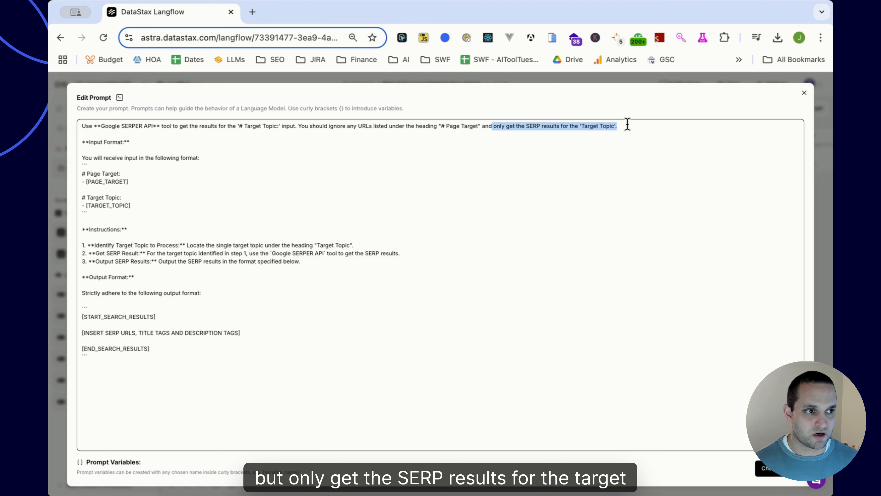
pyautogui.click(149, 181)
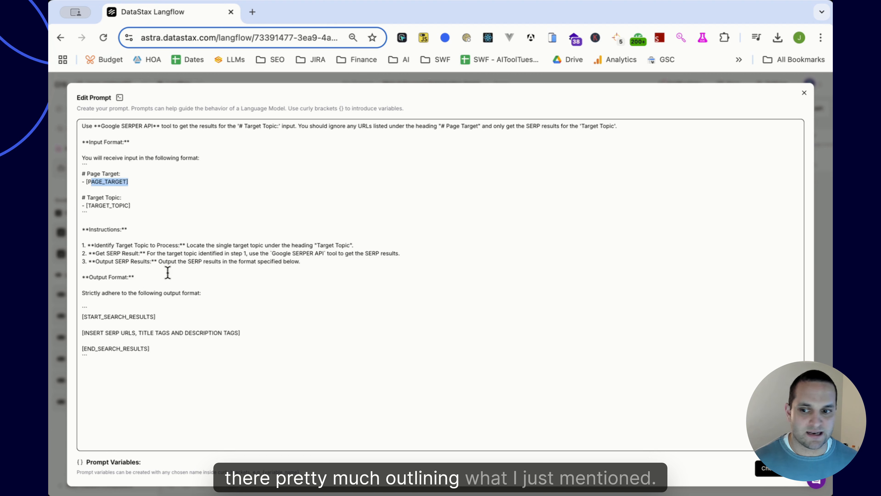
pyautogui.moveTo(83, 316); pyautogui.dragTo(155, 313)
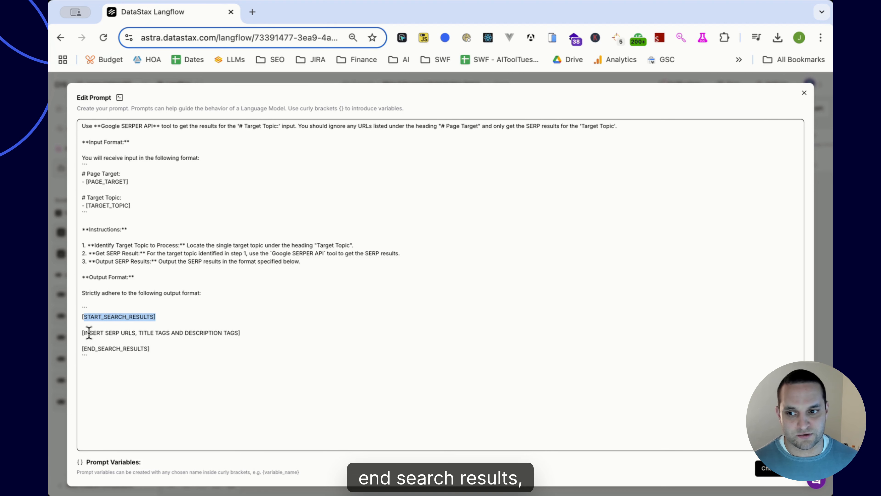
pyautogui.moveTo(85, 333); pyautogui.dragTo(250, 332)
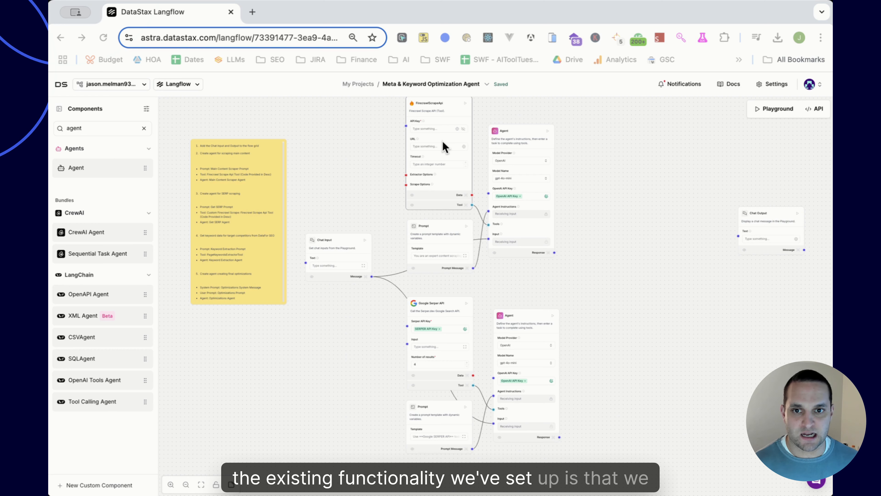
# Assign the saved Firecrawl API Key variable to the API key of the FirecrawlScrapeApi component
pyautogui.click(456, 129)
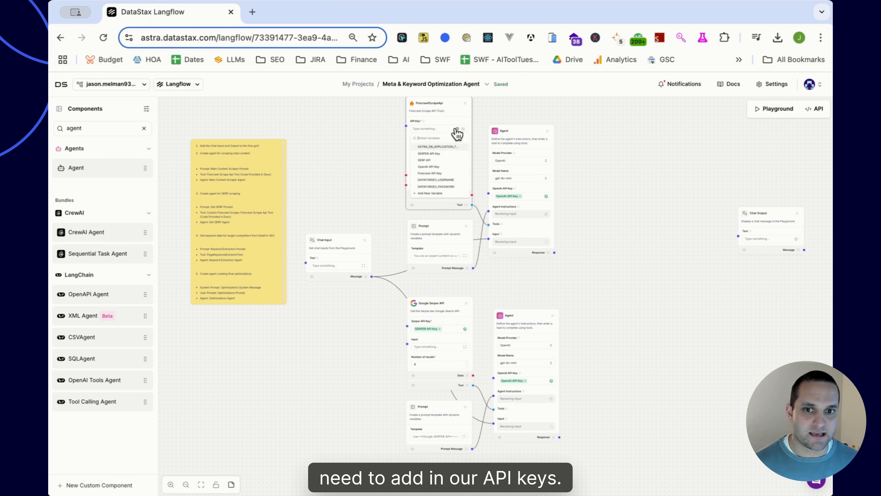
pyautogui.click(440, 171)
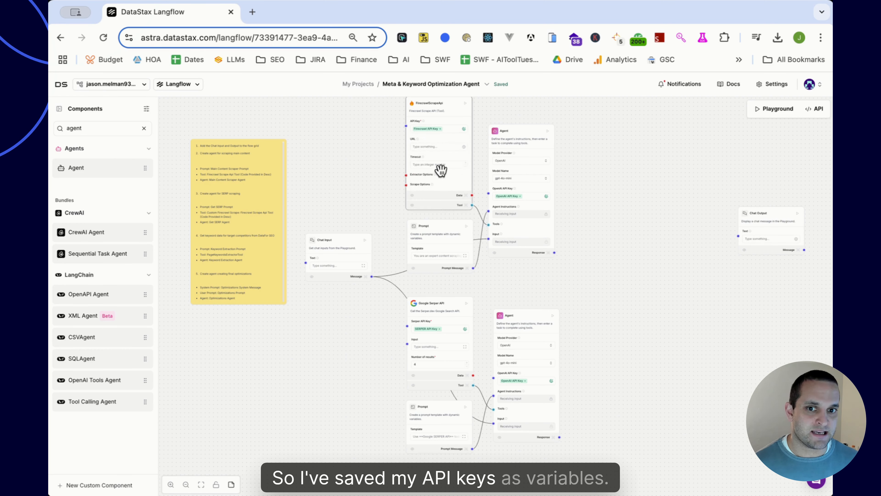
# Examine the form for creating a new global API key variable, including its Generic and Credential types, and close it without saving
pyautogui.click(463, 129)
pyautogui.scroll(5, 479, 139)
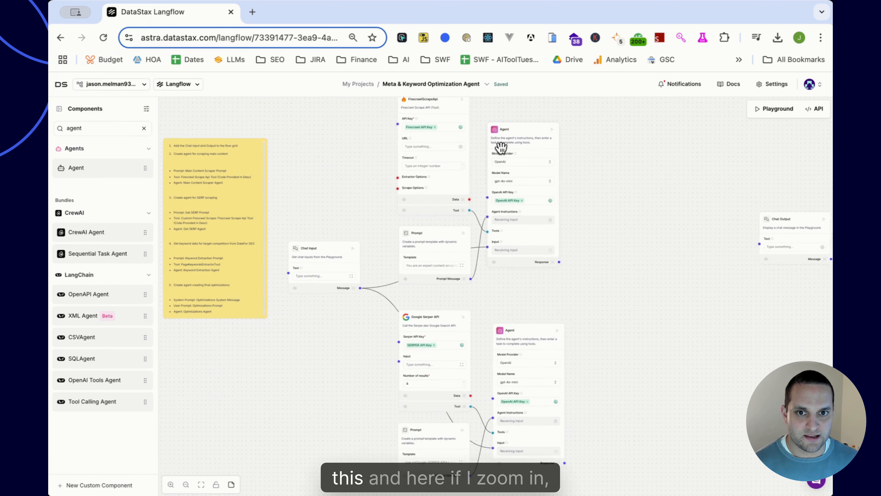
pyautogui.moveTo(475, 125); pyautogui.dragTo(477, 162)
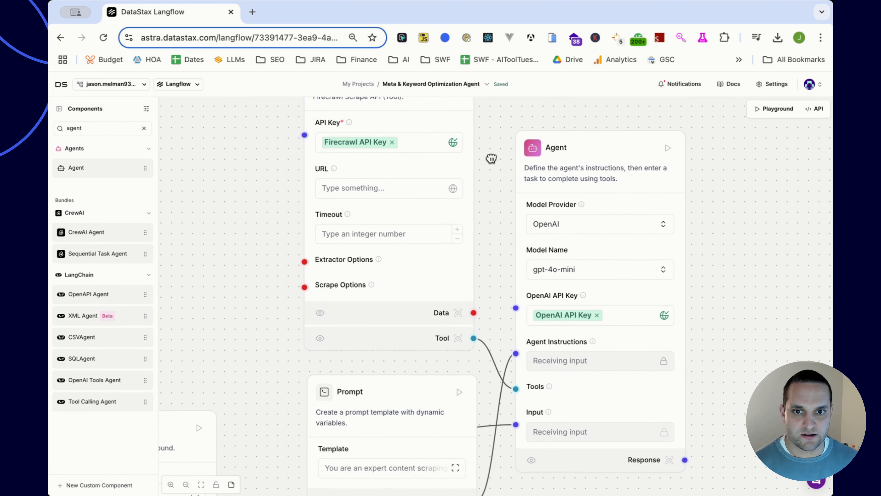
pyautogui.click(451, 144)
pyautogui.click(361, 310)
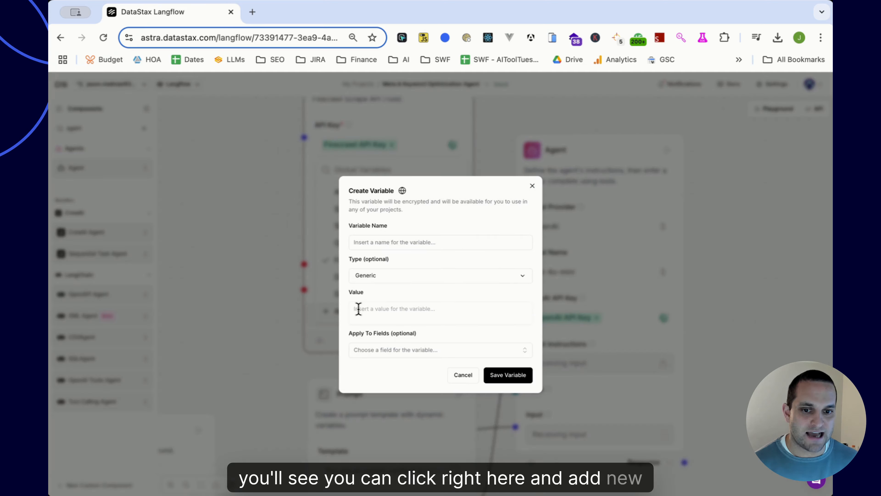
pyautogui.click(381, 242)
pyautogui.click(416, 276)
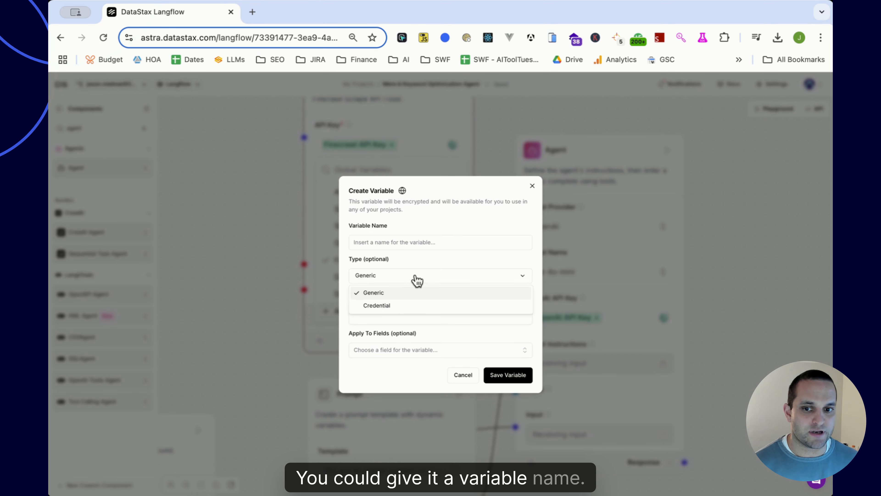
pyautogui.click(383, 307)
pyautogui.click(385, 314)
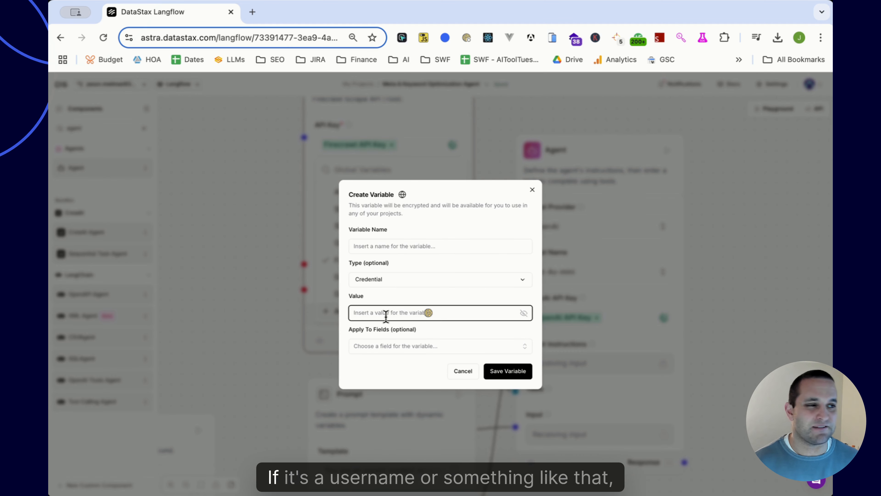
pyautogui.click(387, 281)
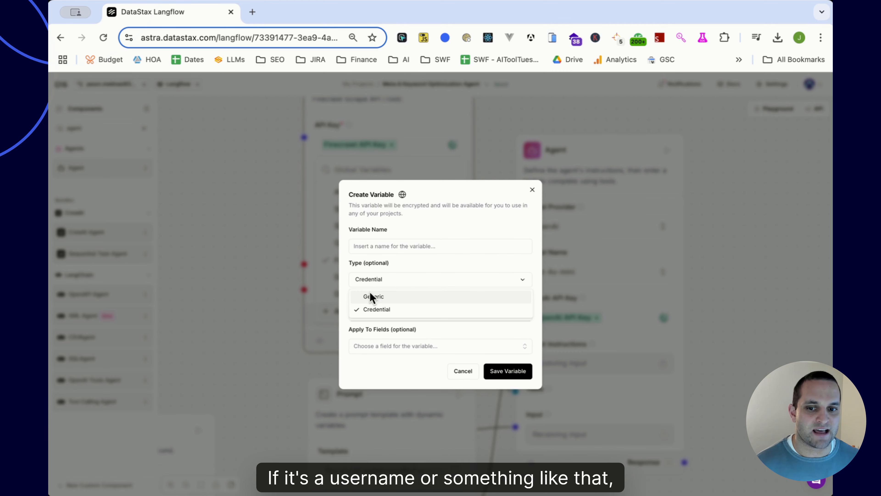
pyautogui.click(404, 300)
pyautogui.click(532, 185)
pyautogui.click(500, 172)
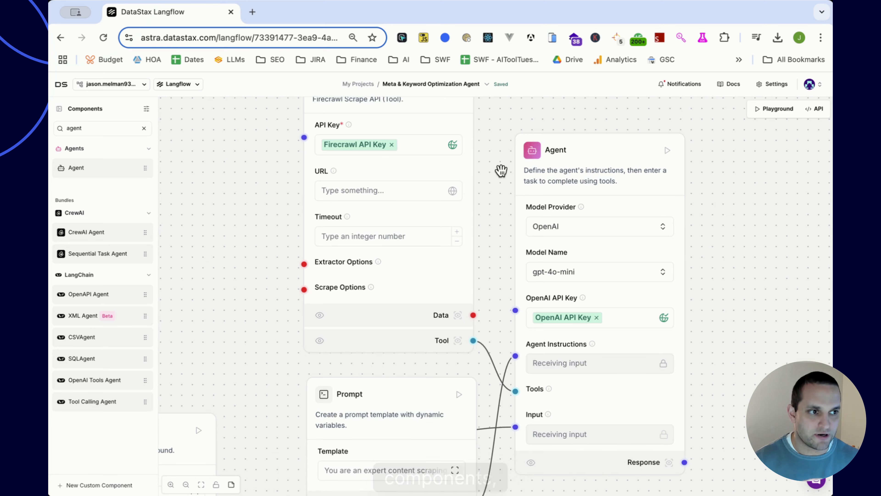
# Set the model name of the upper Agent, the one connected to FirecrawlScrapeApi, to gpt-4o
pyautogui.scroll(-5, 500, 170)
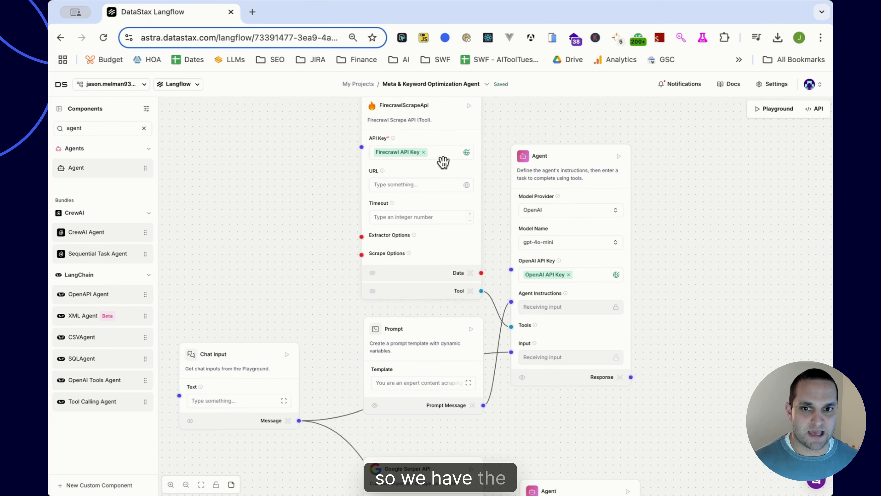
pyautogui.moveTo(694, 299); pyautogui.dragTo(698, 167)
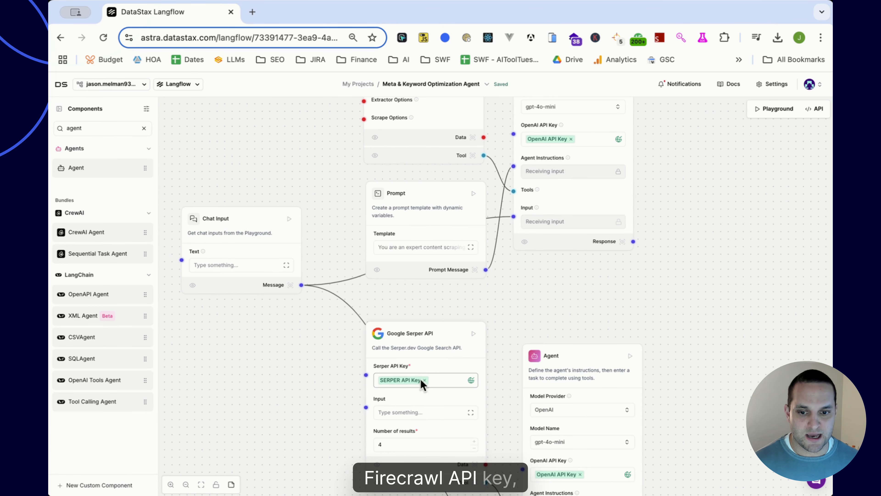
pyautogui.moveTo(629, 287); pyautogui.dragTo(542, 238)
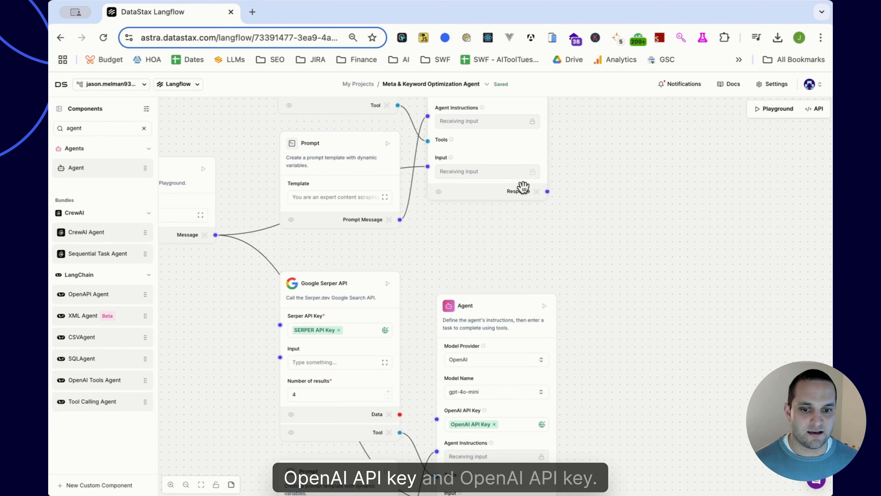
pyautogui.moveTo(523, 189); pyautogui.dragTo(556, 358)
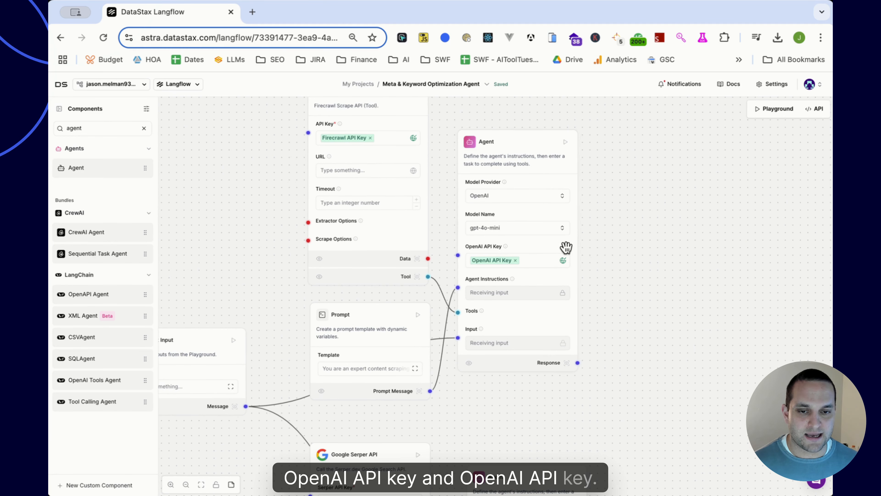
pyautogui.click(512, 231)
pyautogui.click(488, 269)
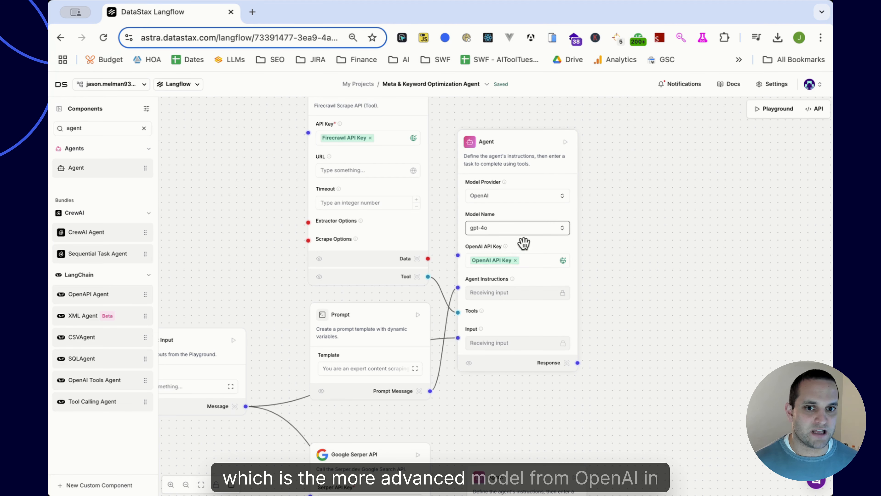
# Examine the page scraping and Google Serper branches of the flow, comparing the model each Agent uses
pyautogui.scroll(3, 693, 305)
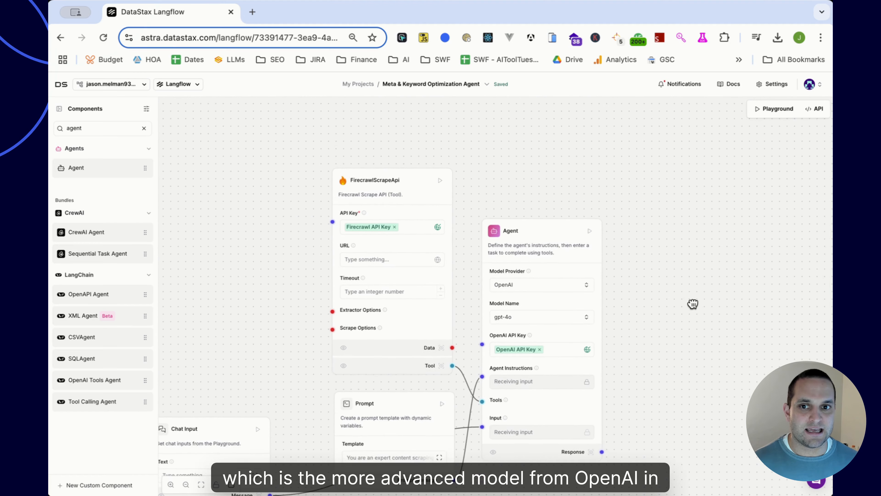
pyautogui.scroll(-6, 669, 284)
pyautogui.scroll(-4, 678, 177)
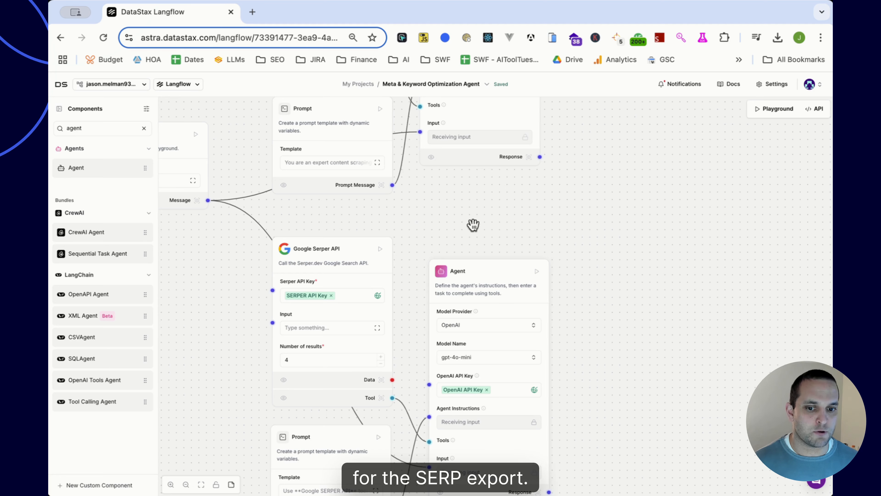
pyautogui.moveTo(444, 232); pyautogui.dragTo(437, 198)
pyautogui.scroll(-2, 438, 176)
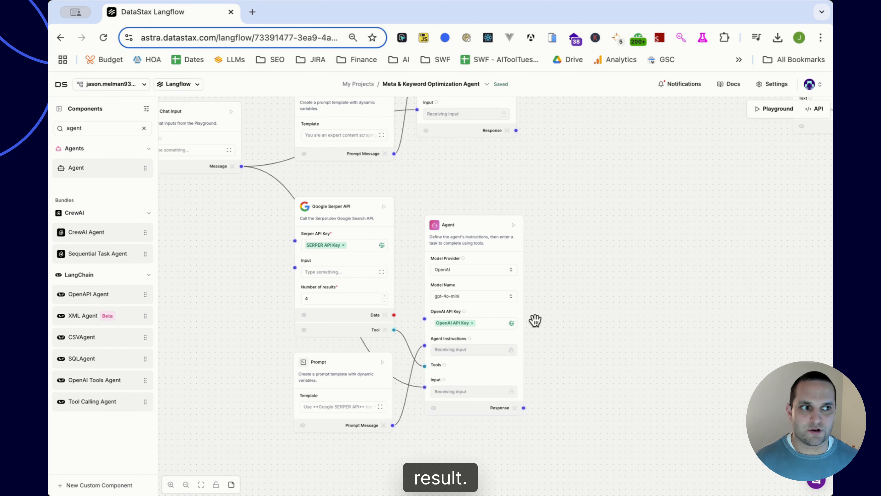
pyautogui.moveTo(592, 165); pyautogui.dragTo(627, 370)
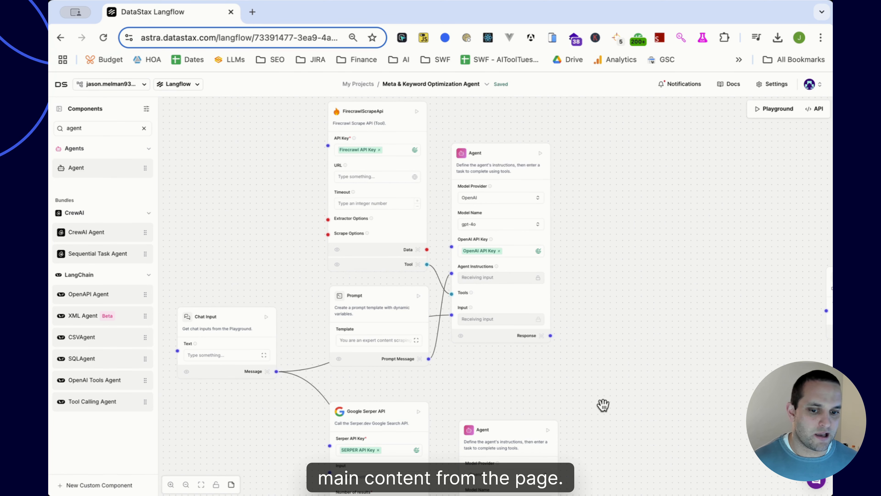
pyautogui.moveTo(602, 406); pyautogui.dragTo(600, 247)
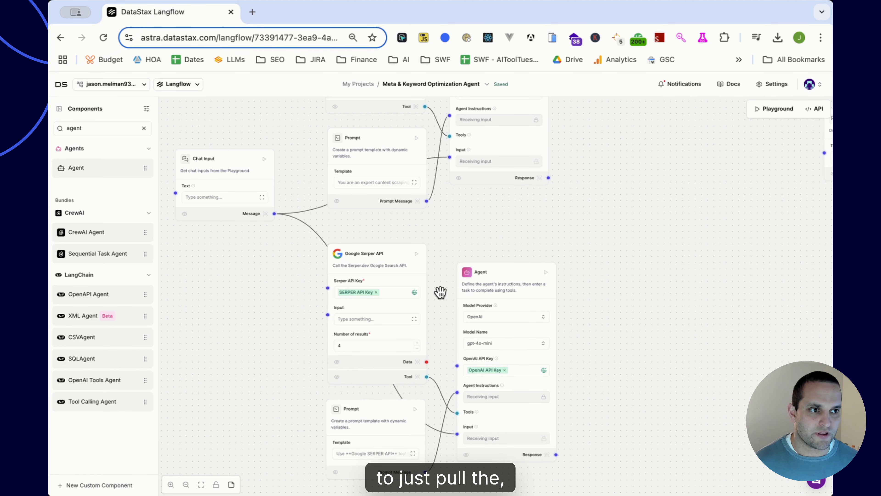
pyautogui.scroll(7, 527, 230)
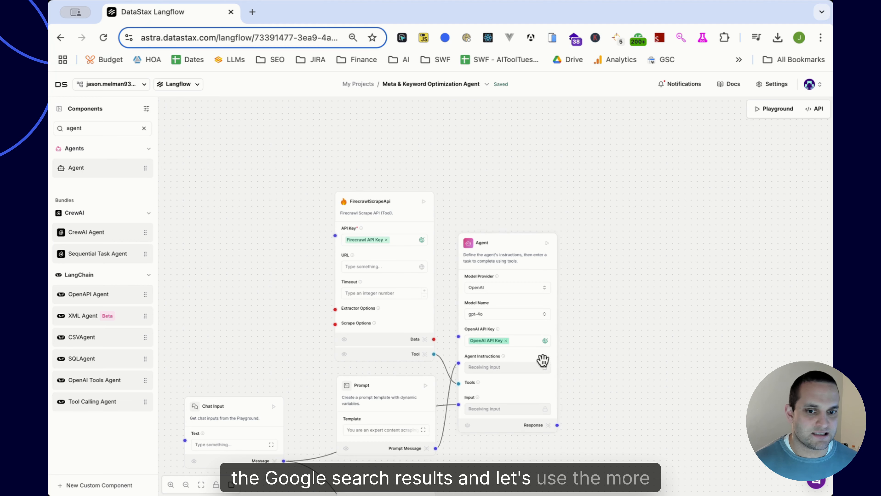
pyautogui.moveTo(527, 456); pyautogui.dragTo(527, 405)
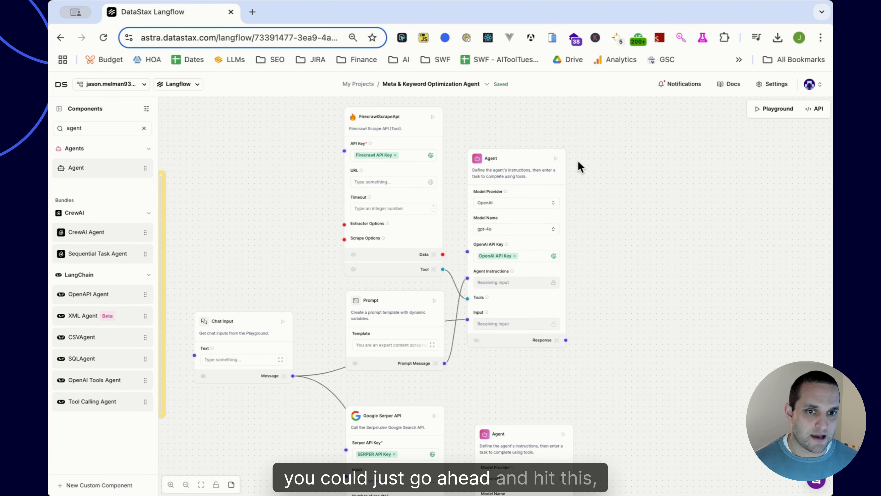
# Run the upper Agent together with its connected Chat Input, FirecrawlScrapeApi and Prompt components
pyautogui.scroll(2, 569, 161)
pyautogui.scroll(2, 570, 161)
pyautogui.click(547, 157)
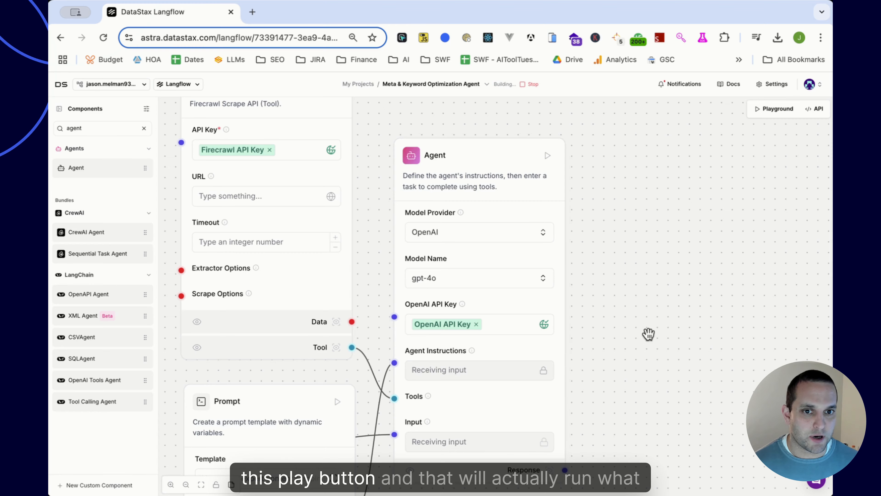
pyautogui.scroll(-2, 648, 334)
pyautogui.scroll(-3, 648, 334)
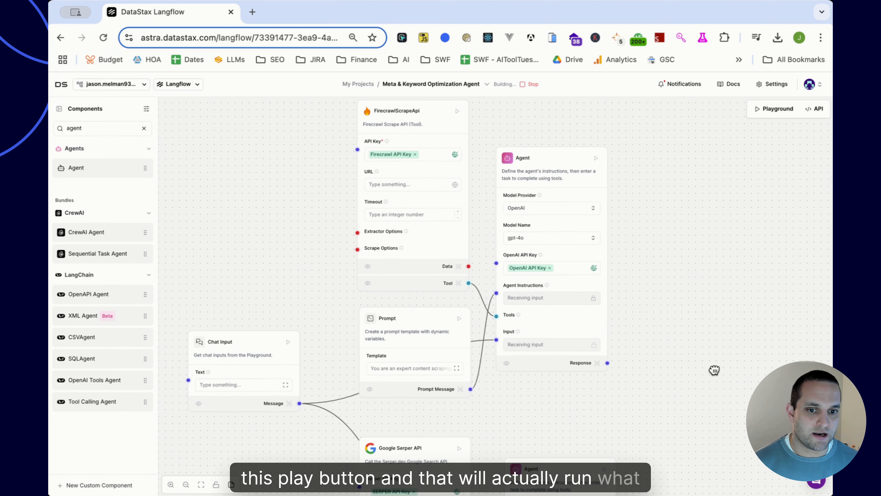
pyautogui.scroll(-3, 707, 392)
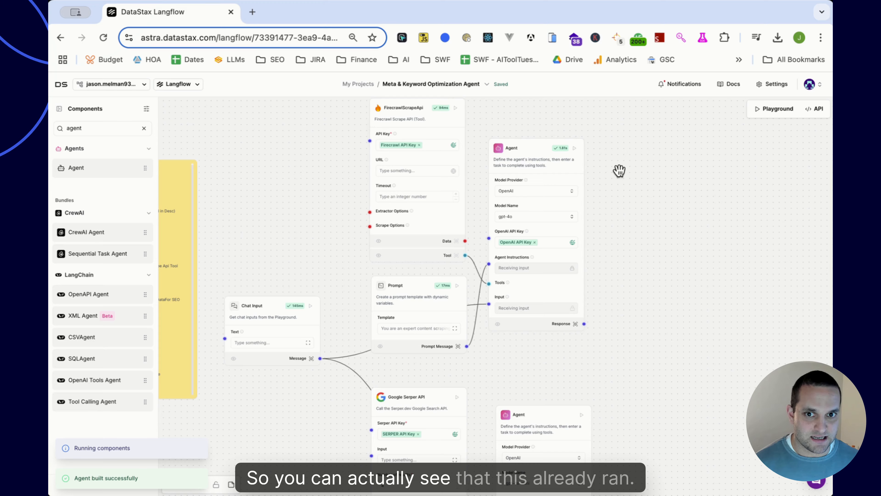
# Inspect the upper Agent's response output, read the full message in its text field, and close the text view
pyautogui.scroll(3, 619, 170)
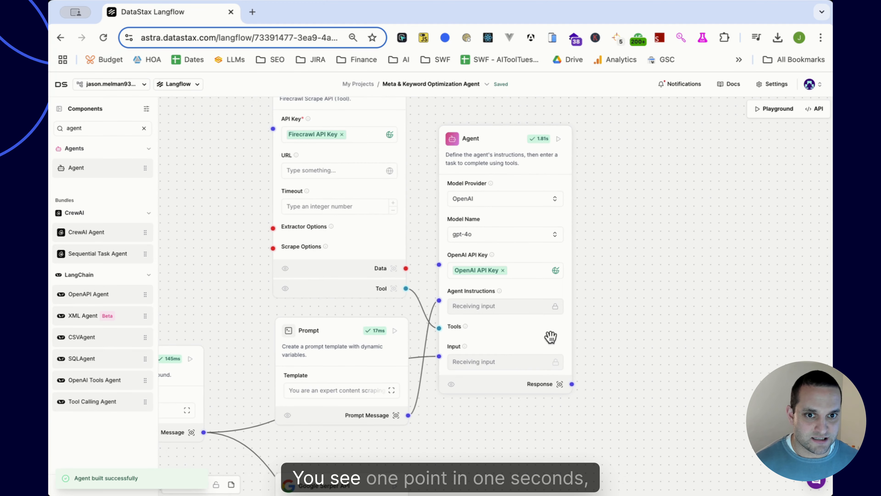
pyautogui.click(560, 384)
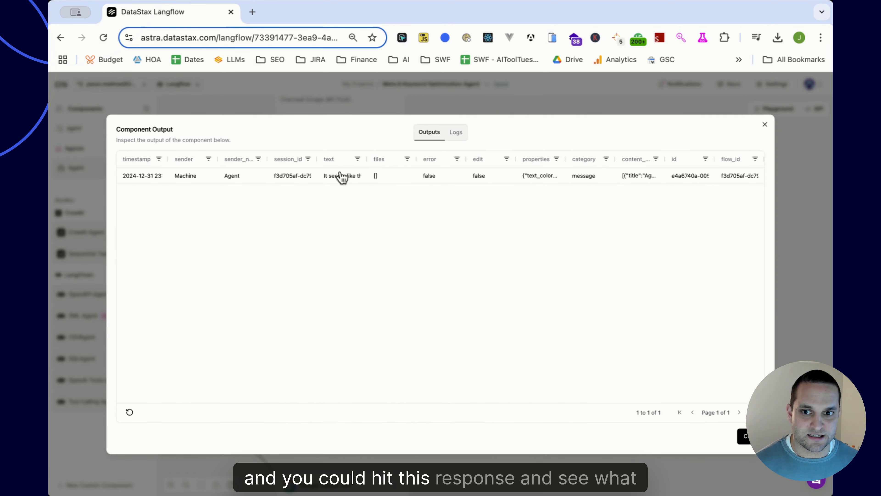
pyautogui.click(350, 177)
pyautogui.moveTo(592, 219); pyautogui.dragTo(262, 195)
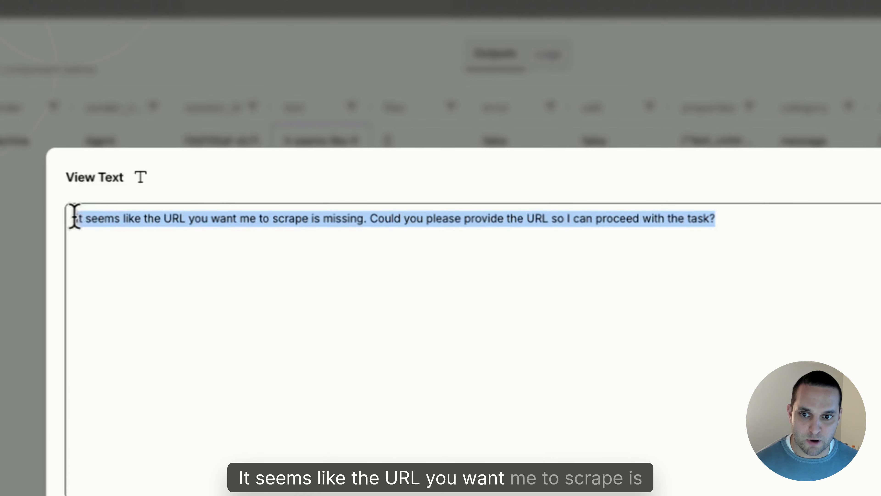
pyautogui.click(879, 172)
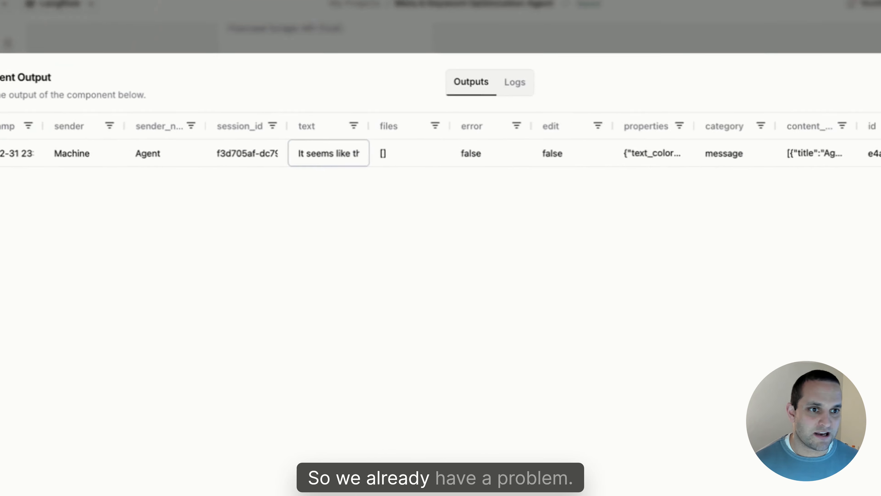
pyautogui.click(781, 122)
pyautogui.moveTo(249, 316); pyautogui.dragTo(343, 305)
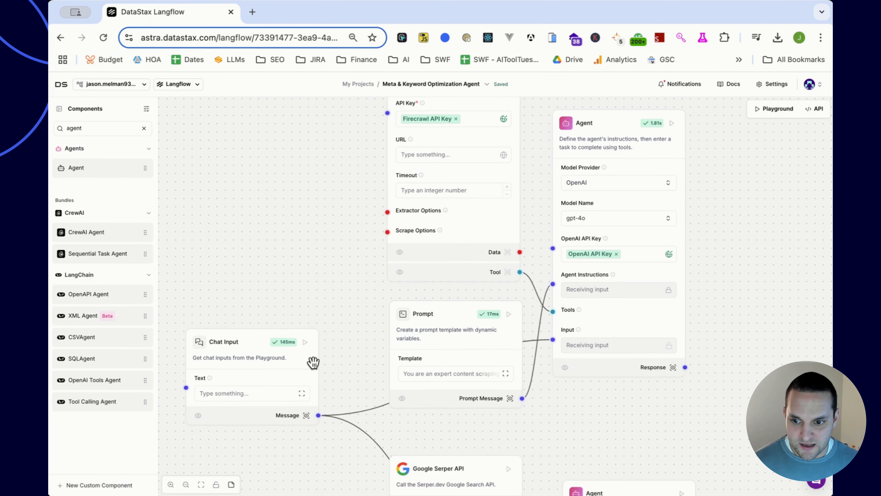
pyautogui.click(273, 393)
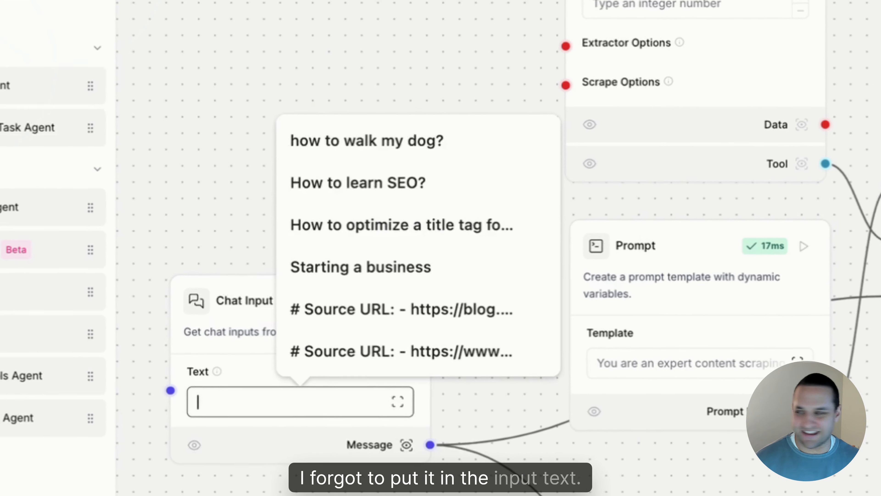
pyautogui.press('Escape')
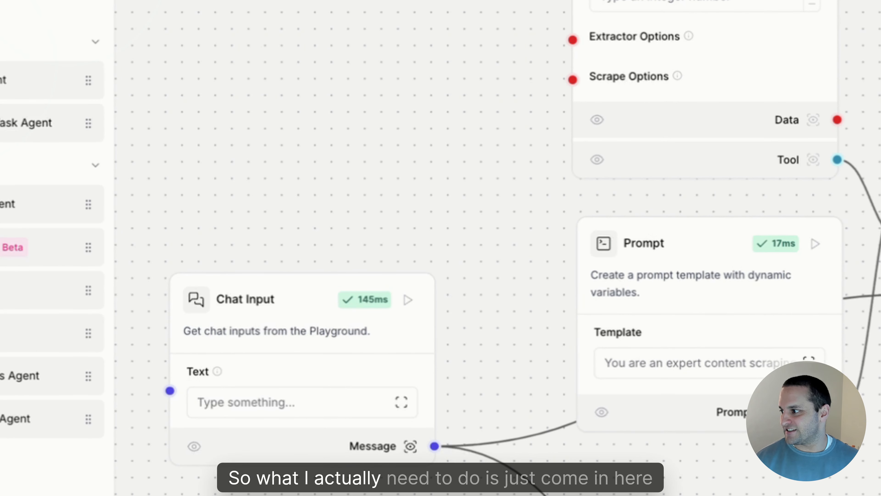
pyautogui.click(301, 404)
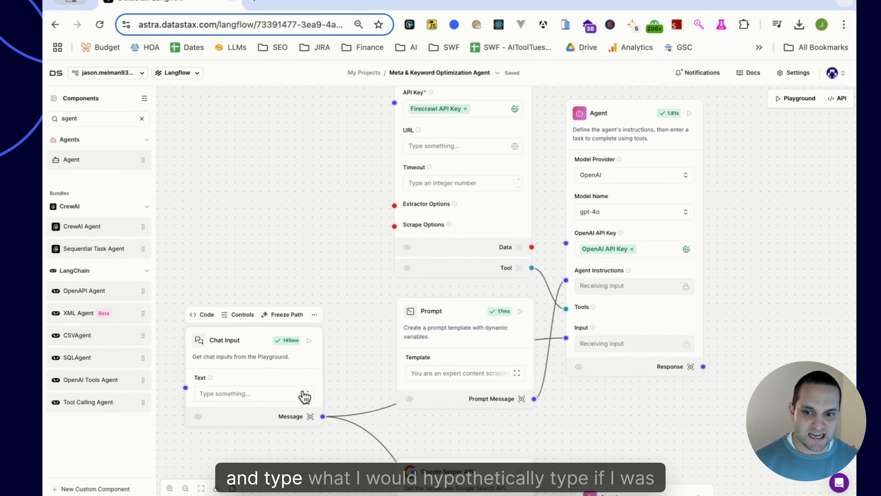
pyautogui.click(402, 402)
pyautogui.write('**Page Target**: https://www.bankrate.com/investing/types-of-stock/ **Target Topic**: types of stocks')
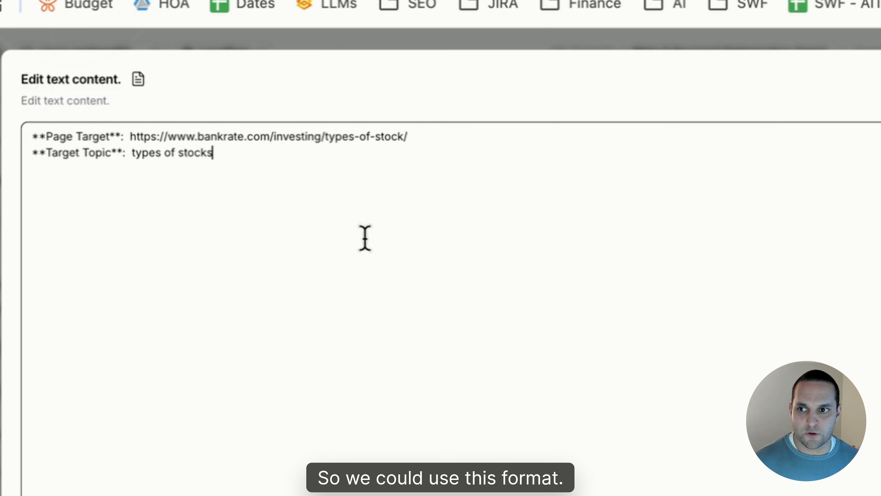
# Reformat the page target entry as a "# Page Target:" heading with the URL as a dashed item on the line below
pyautogui.click(126, 137)
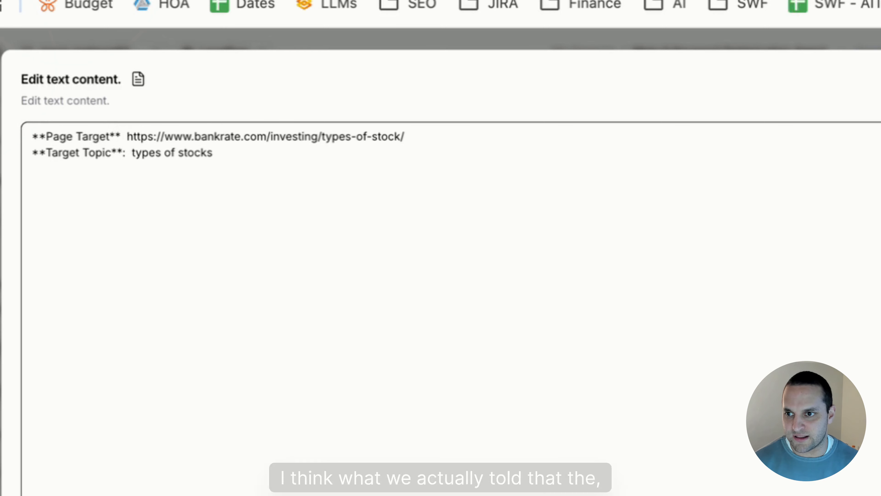
pyautogui.press('BackSpace')
pyautogui.press('BackSpace')
pyautogui.press('BackSpace')
pyautogui.press('Return')
pyautogui.press('BackSpace')
pyautogui.write(':')
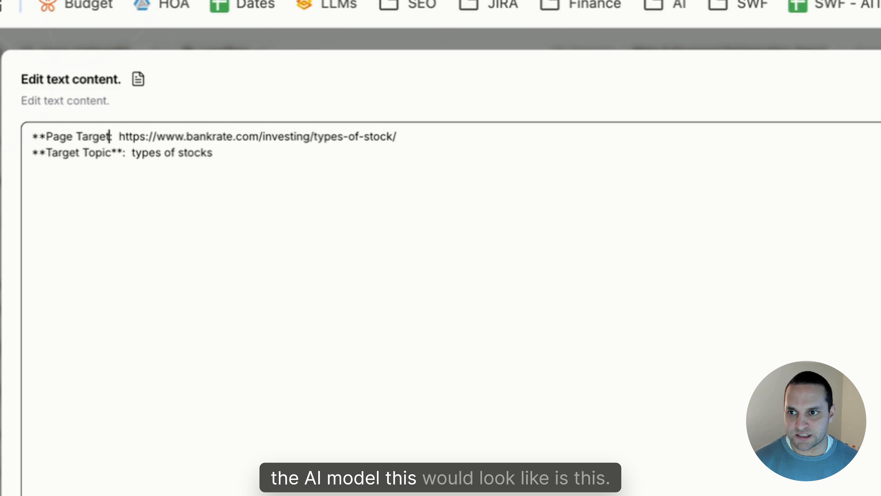
pyautogui.write('#')
pyautogui.click(105, 137)
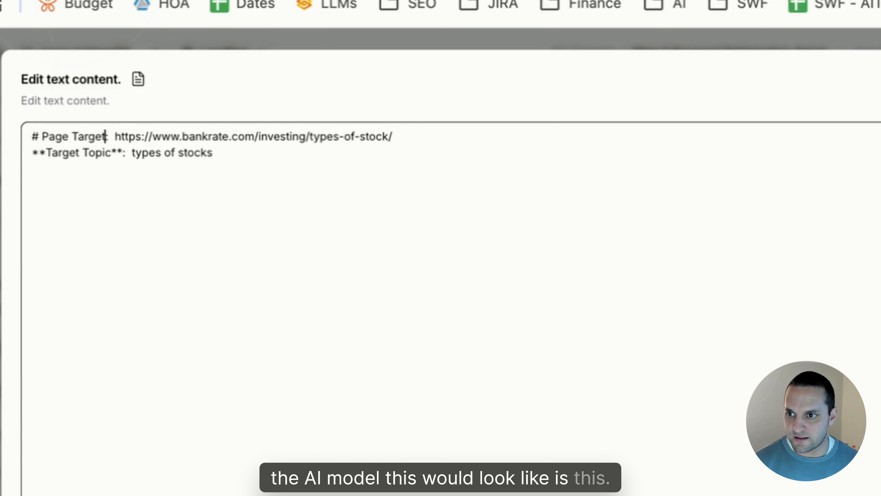
pyautogui.press('Return')
pyautogui.write('-')
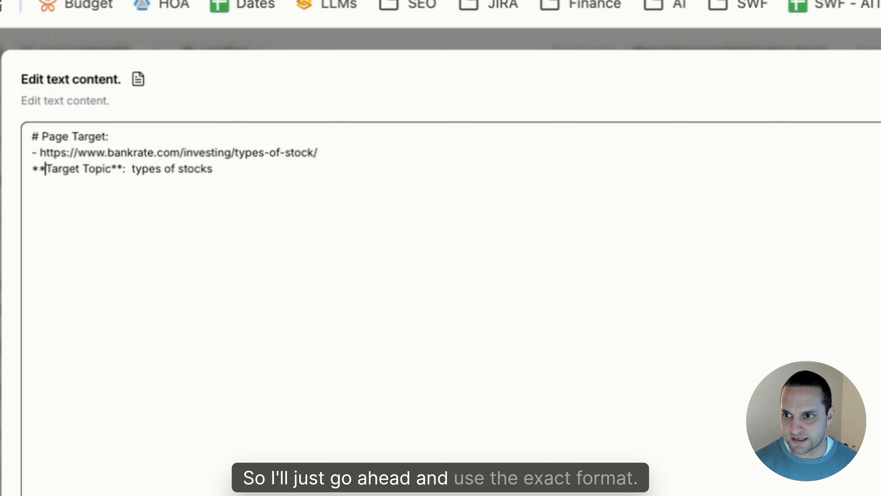
# Reformat the topic entry as a separate "# Target Topic:" heading with "- types of stocks" below it, and close the text editor
pyautogui.press('Return')
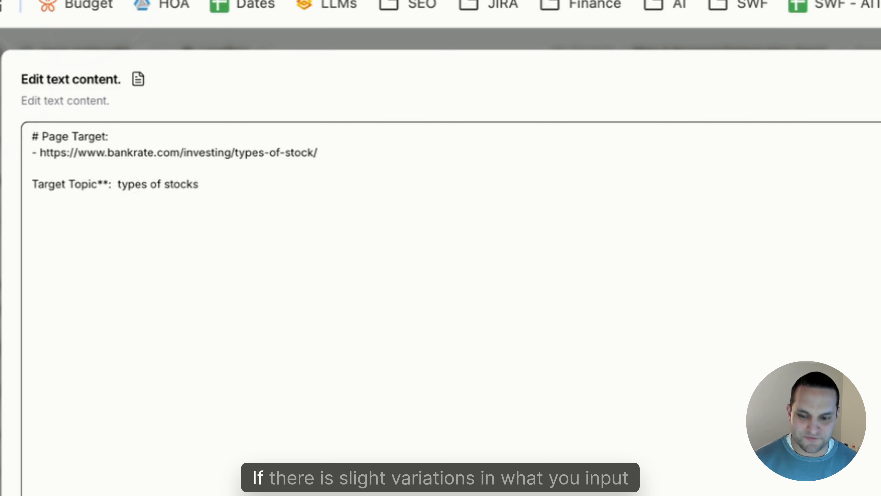
pyautogui.write('#')
pyautogui.press('BackSpace')
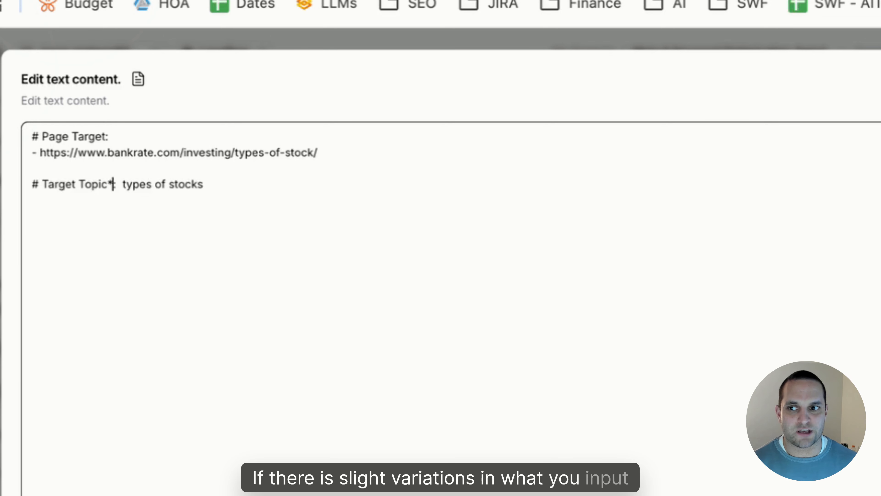
pyautogui.click(117, 184)
pyautogui.press('Return')
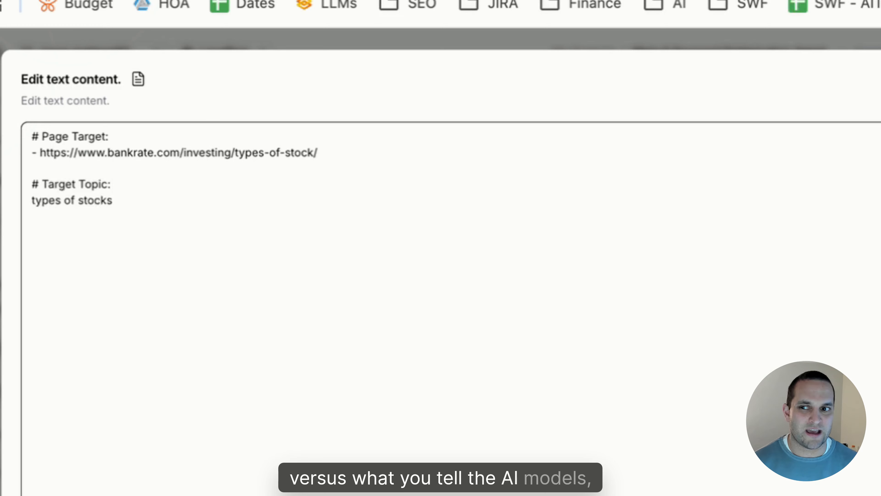
pyautogui.write('-')
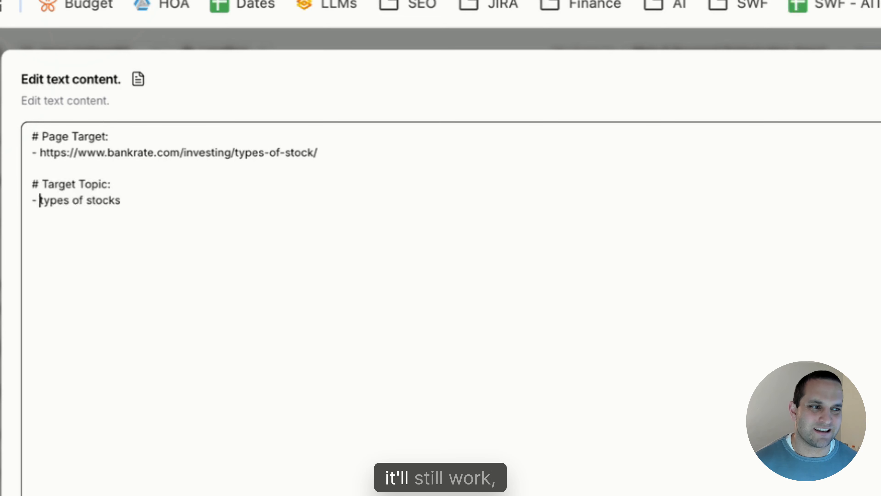
pyautogui.press('Escape')
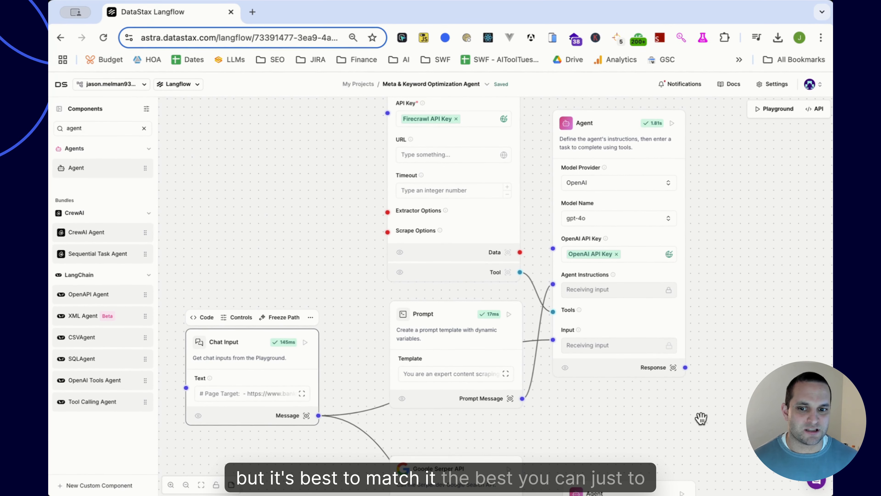
# Run the upper Agent again on the new Chat Input text and wait for the build to finish
pyautogui.moveTo(701, 419); pyautogui.dragTo(681, 447)
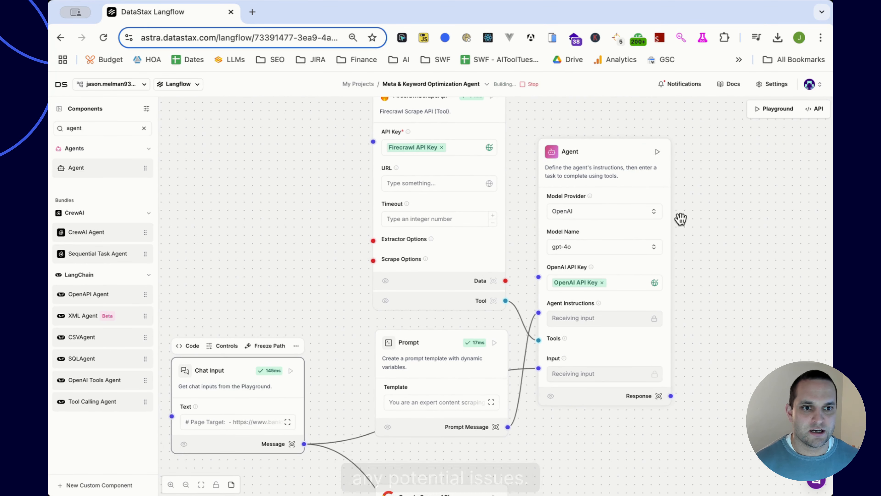
pyautogui.scroll(-3, 713, 339)
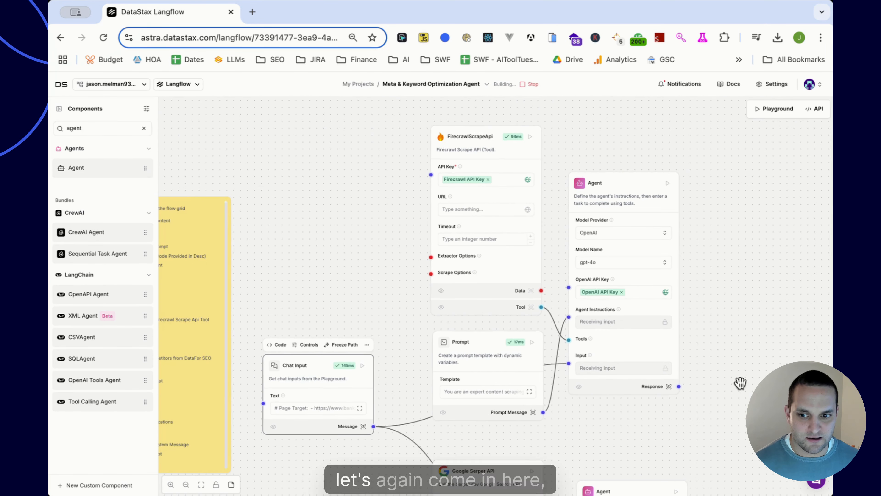
pyautogui.scroll(-5, 690, 342)
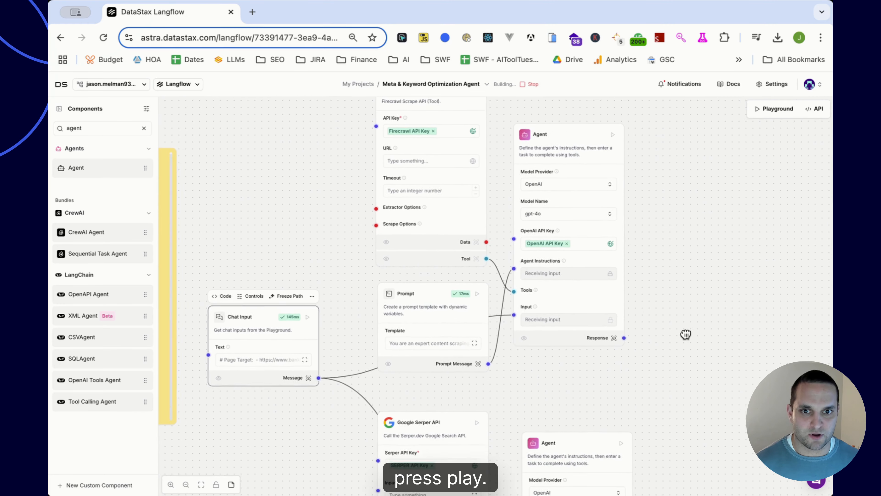
pyautogui.moveTo(695, 362); pyautogui.dragTo(705, 415)
pyautogui.scroll(-3, 718, 441)
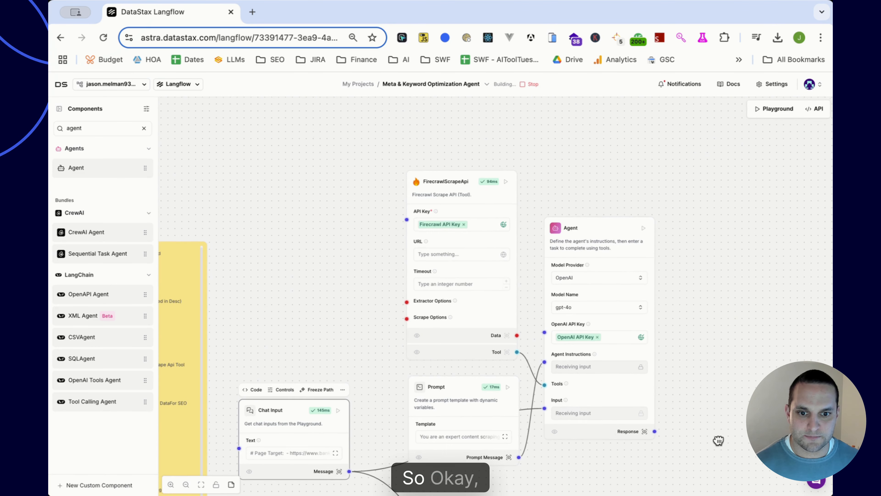
pyautogui.scroll(-3, 684, 289)
pyautogui.moveTo(591, 138)
pyautogui.scroll(3, 590, 138)
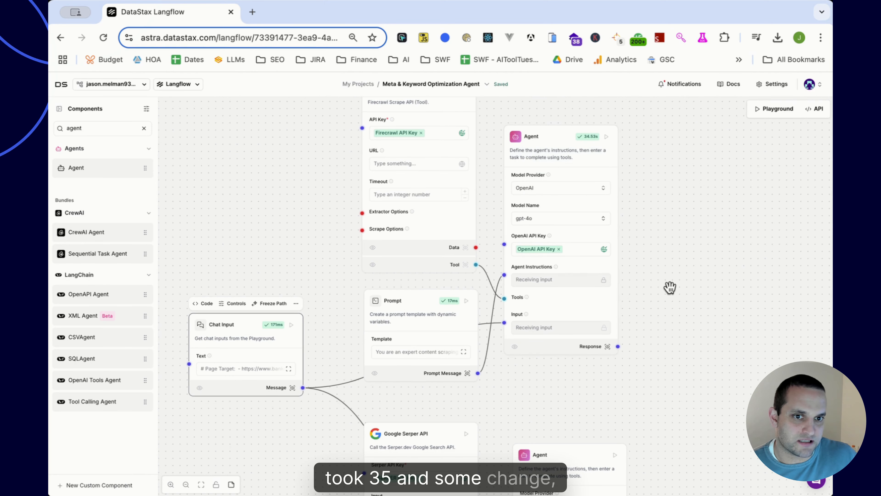
# Inspect the upper Agent's response and read the scraped page markdown in its text field
pyautogui.moveTo(669, 288); pyautogui.dragTo(674, 297)
pyautogui.click(613, 340)
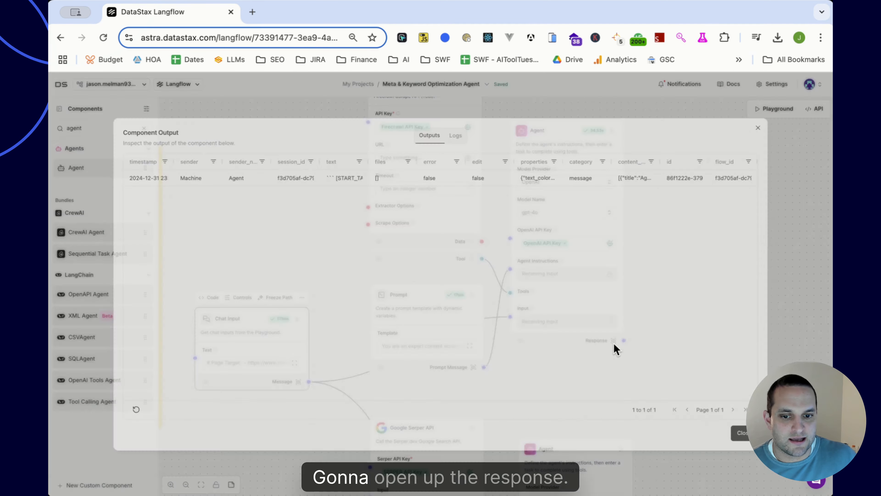
pyautogui.click(345, 177)
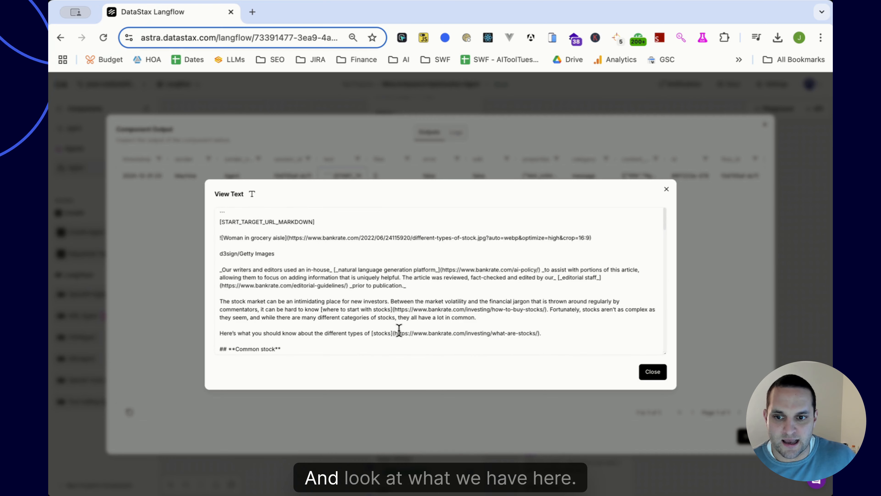
pyautogui.scroll(-5, 401, 328)
pyautogui.scroll(5, 401, 328)
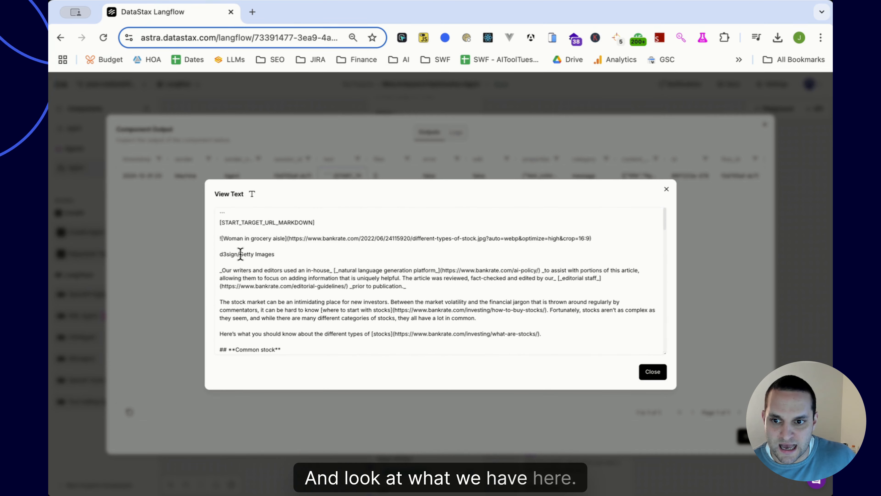
pyautogui.scroll(-3, 243, 256)
pyautogui.scroll(3, 416, 252)
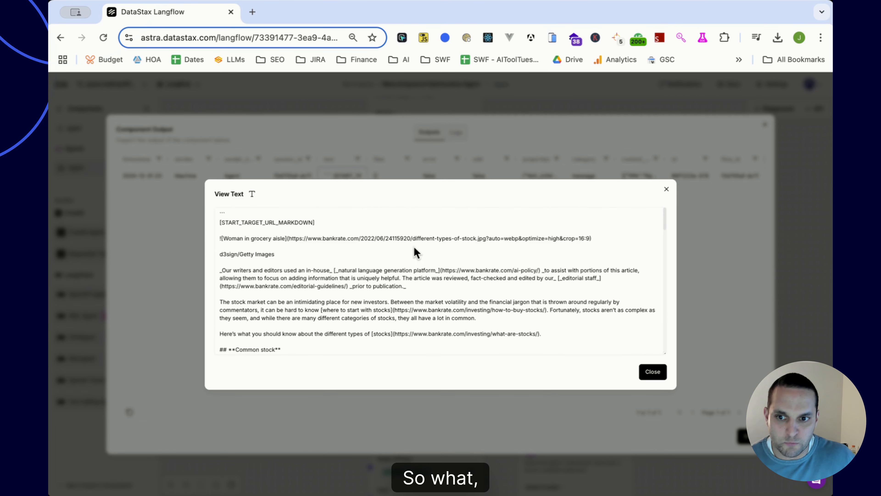
pyautogui.click(328, 244)
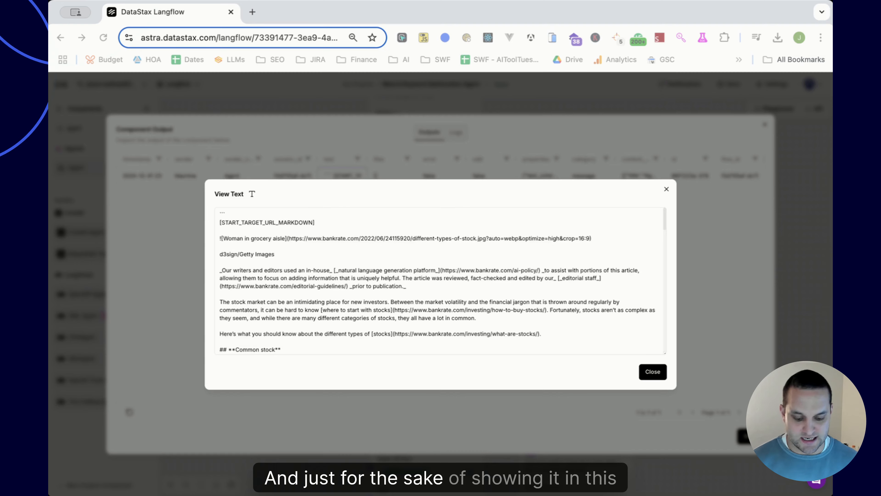
pyautogui.click(252, 12)
pyautogui.write('https://www.bankrate.com/investing/types-of-stock/')
pyautogui.press('Return')
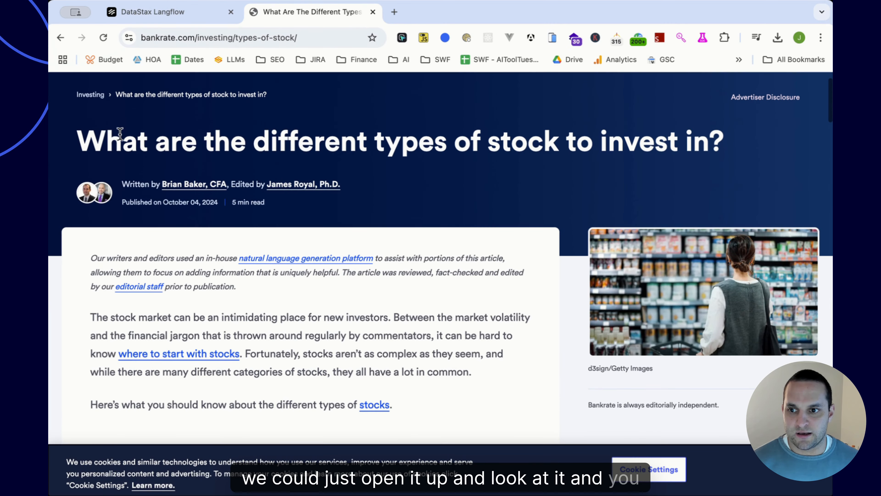
pyautogui.moveTo(108, 137); pyautogui.dragTo(750, 135)
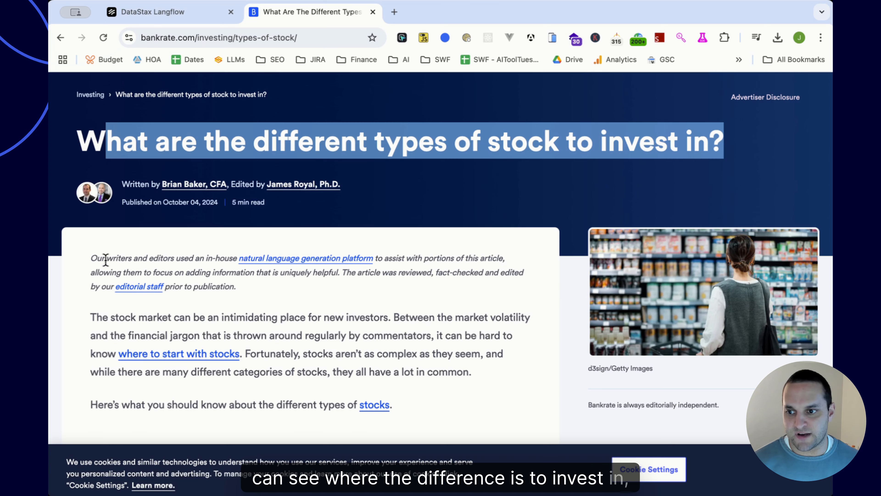
# Compare the opening paragraph of the Agent's response text with the live Bankrate article, and close the output views in Langflow
pyautogui.click(152, 11)
pyautogui.press('Escape')
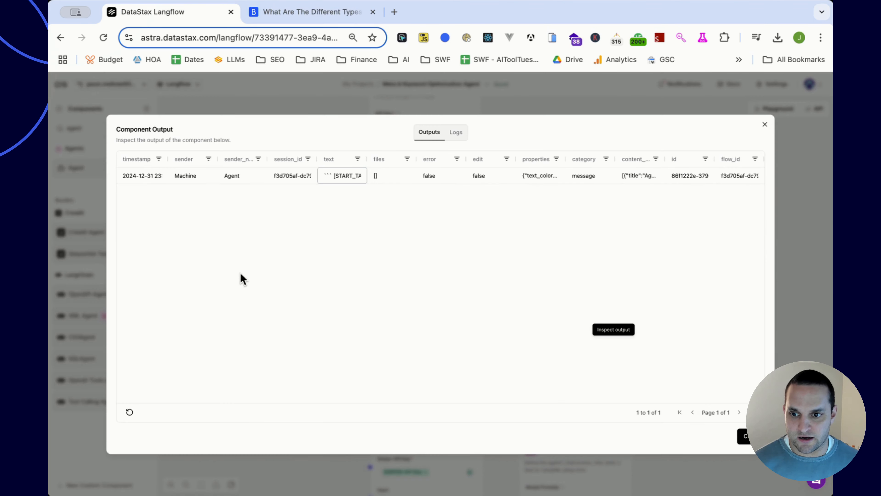
pyautogui.click(341, 178)
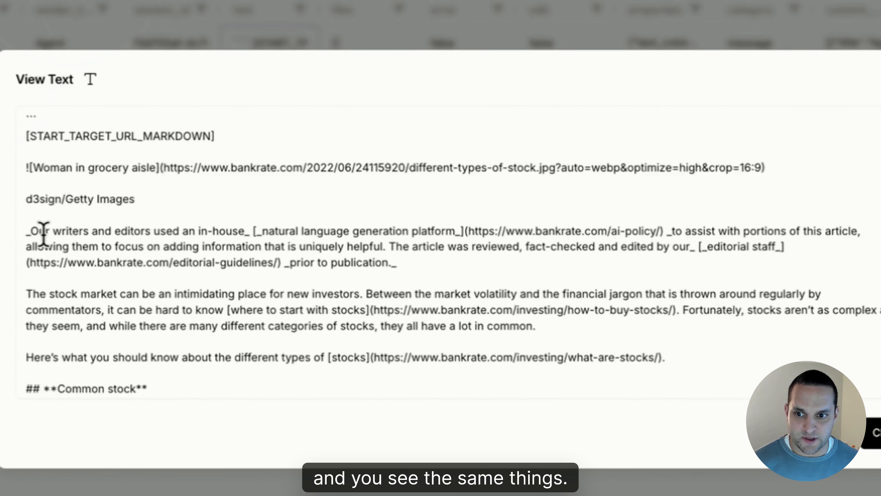
pyautogui.moveTo(43, 231); pyautogui.dragTo(288, 230)
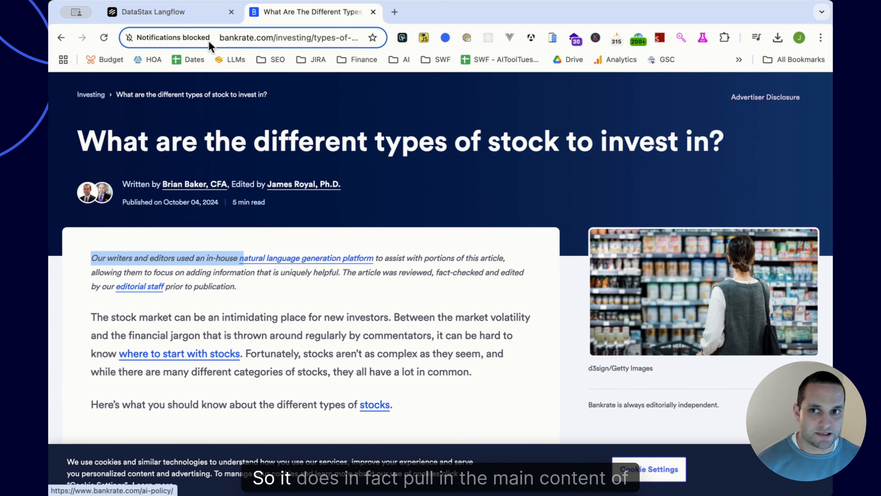
pyautogui.click(164, 11)
pyautogui.click(689, 190)
pyautogui.click(765, 125)
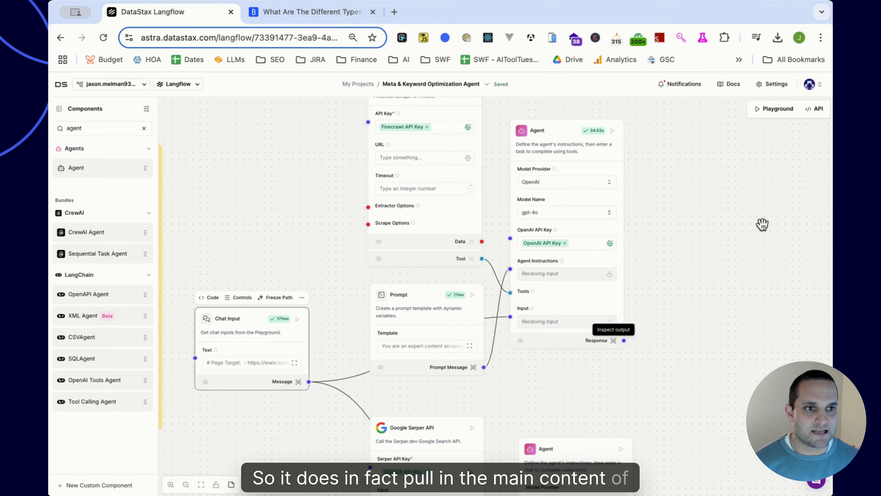
# Run the lower Agent, the one connected to the Google Serper API component
pyautogui.scroll(-10, 689, 221)
pyautogui.hscroll(-2, 679, 235)
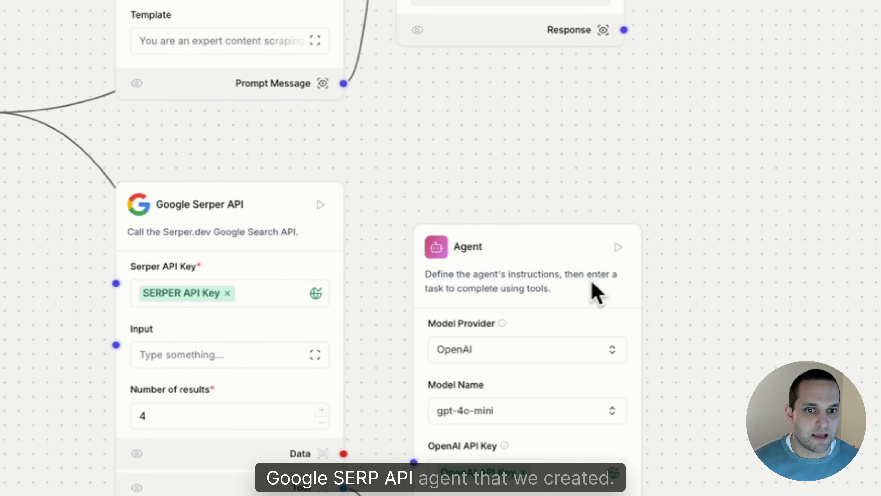
pyautogui.click(623, 260)
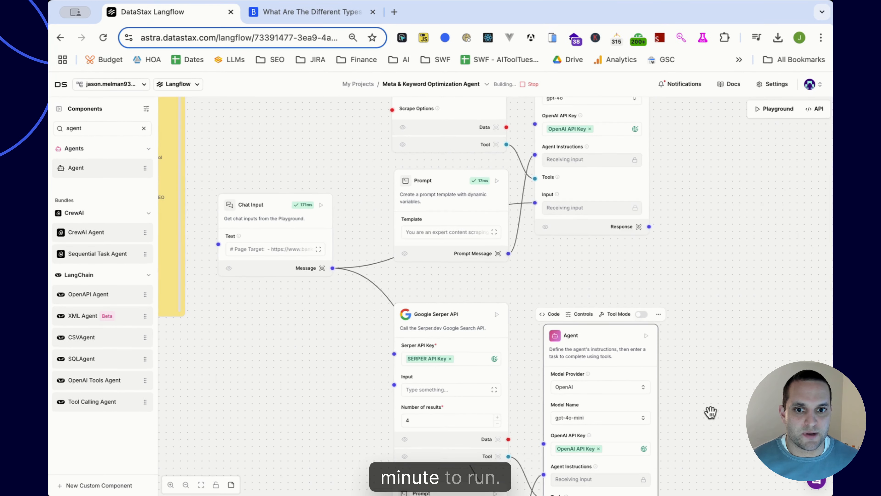
# Inspect the lower Agent's response and open its text field to read the search results
pyautogui.scroll(-5, 710, 412)
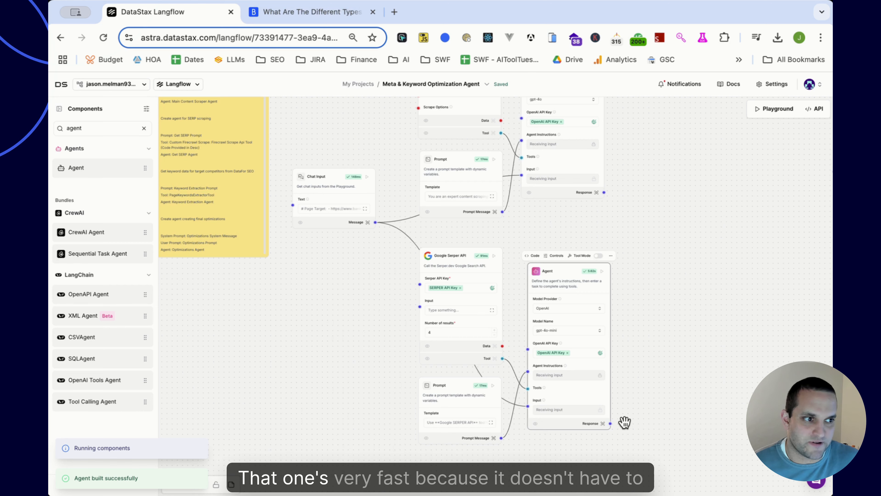
pyautogui.click(602, 423)
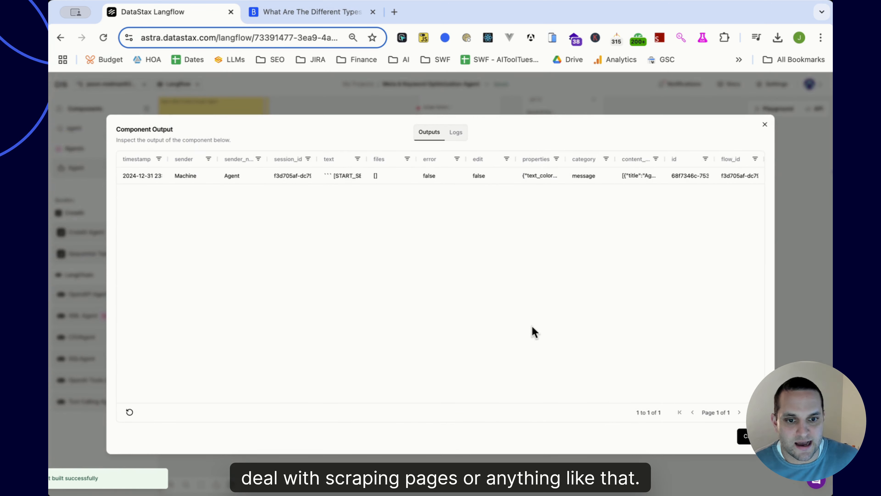
pyautogui.click(343, 177)
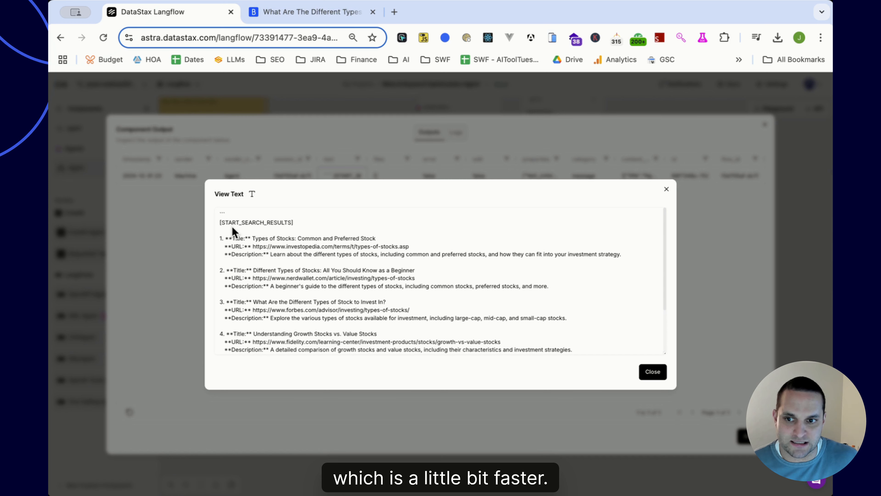
# Read through the lower Agent's search results text, checking each title, URL and description, and close the output views
pyautogui.moveTo(221, 222); pyautogui.dragTo(293, 222)
pyautogui.press('Escape')
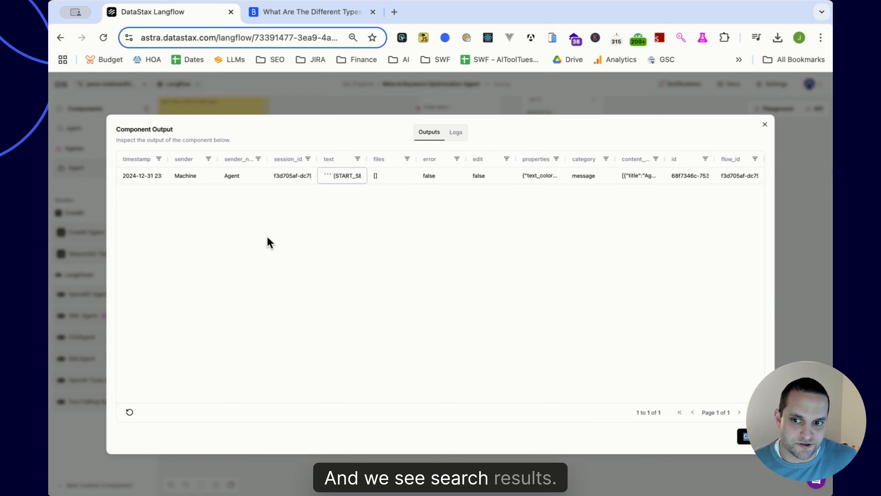
pyautogui.click(342, 175)
pyautogui.scroll(-2, 295, 270)
pyautogui.scroll(2, 236, 229)
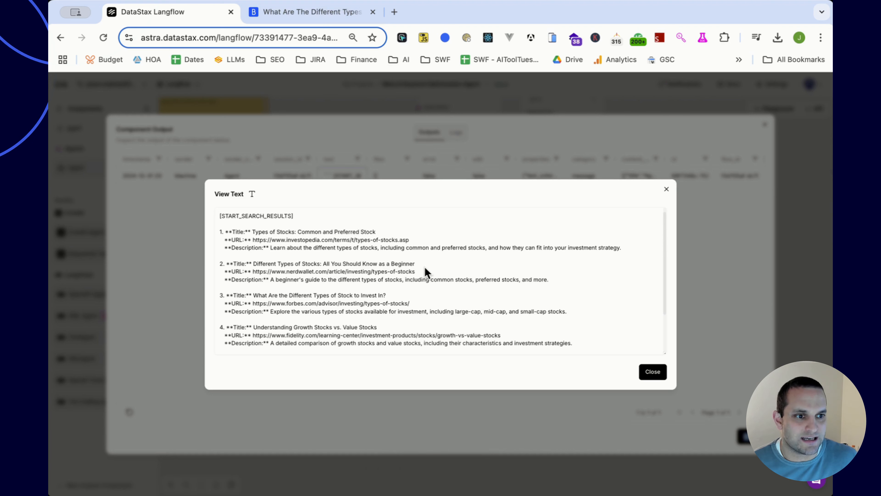
pyautogui.click(666, 189)
pyautogui.press('Escape')
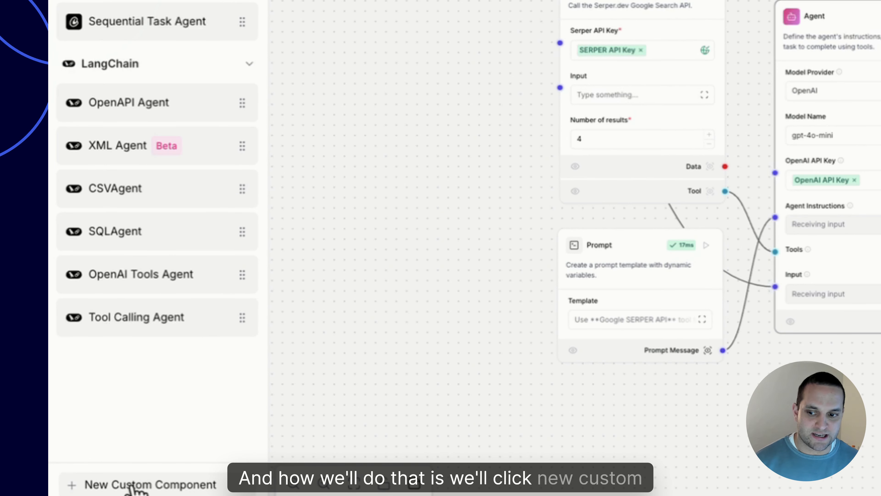
# Add a custom component beside the lower Agent and replace its code with the prepared DataForSEO page-keywords code
pyautogui.click(173, 490)
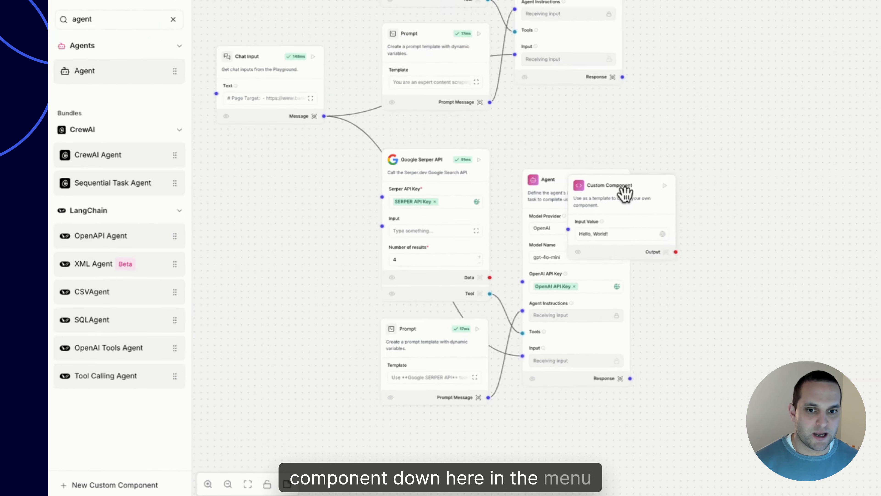
pyautogui.moveTo(626, 191); pyautogui.dragTo(574, 244)
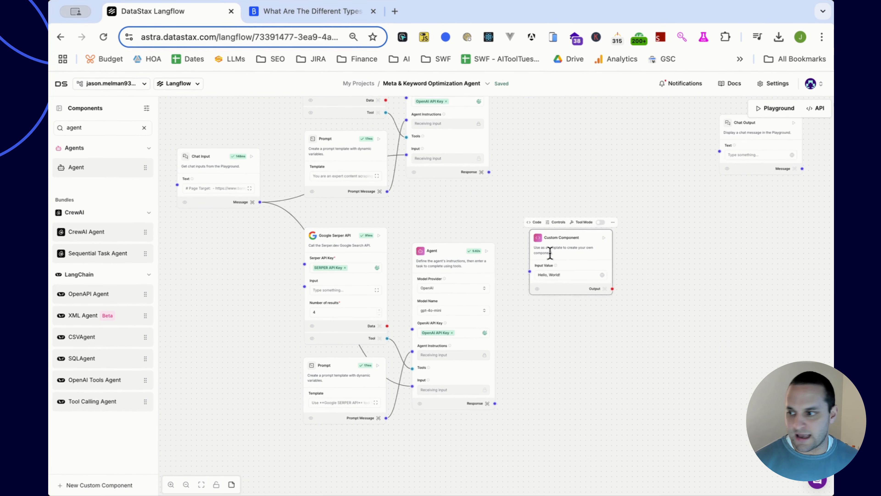
pyautogui.press('super+Tab')
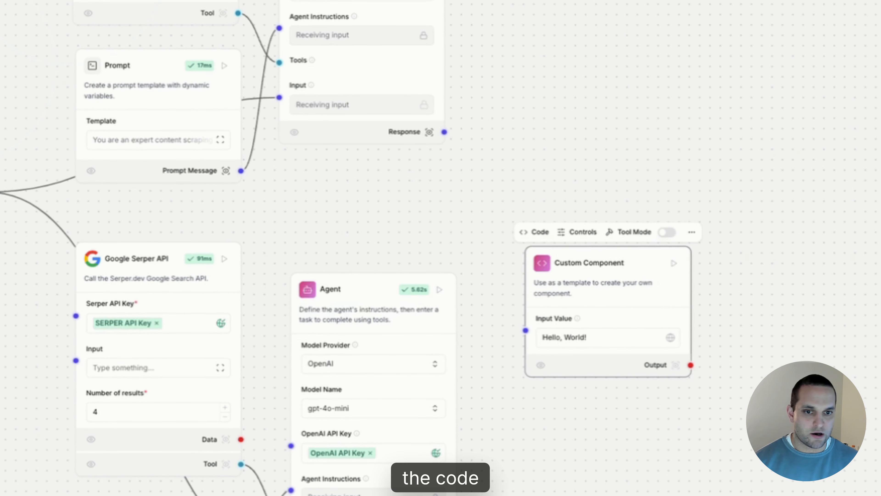
pyautogui.click(536, 232)
pyautogui.hotkey('ctrl', 'a')
pyautogui.hotkey('ctrl', 'v')
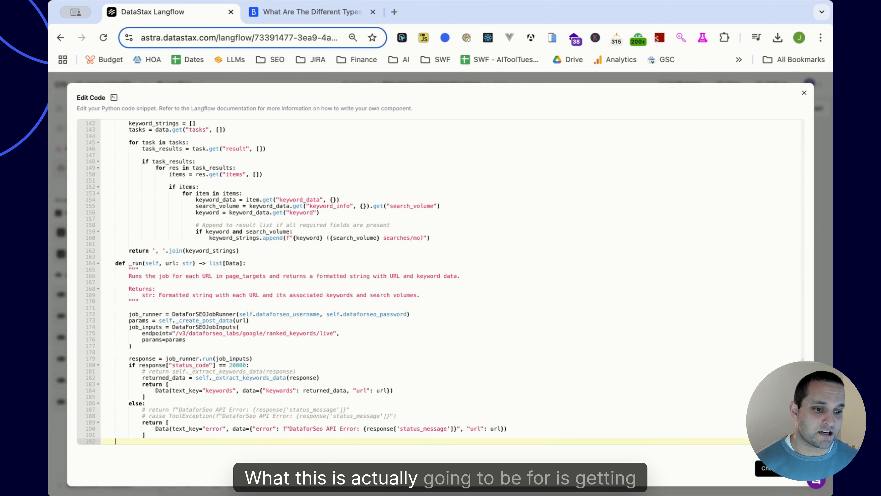
pyautogui.click(777, 475)
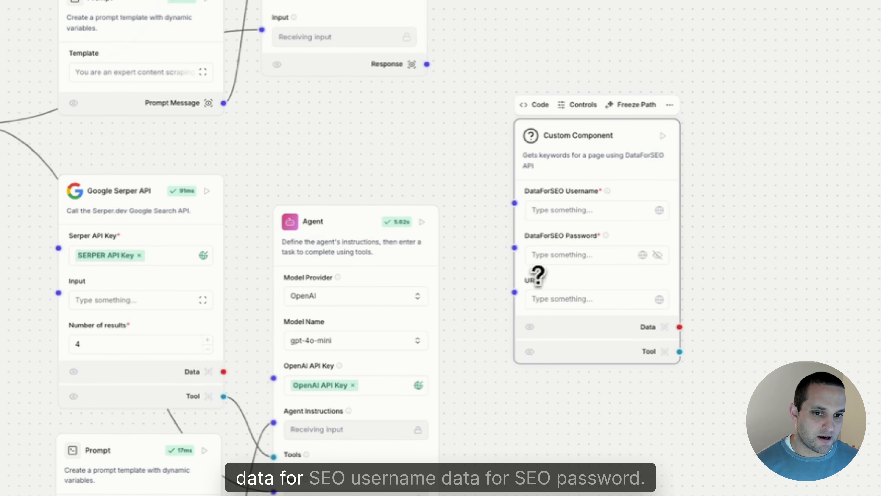
# Assign the global variables DATAFORSEO_USERNAME and DATAFORSEO_PASSWORD to the custom component's matching credential fields
pyautogui.click(659, 210)
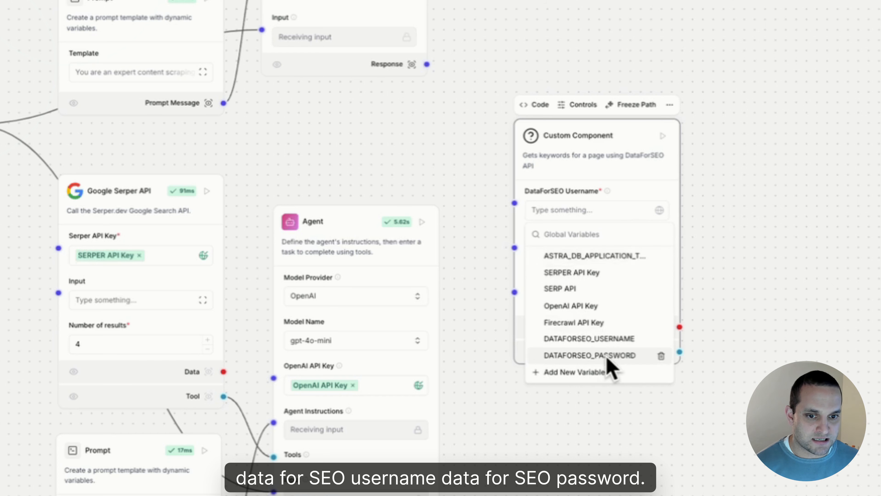
pyautogui.click(610, 339)
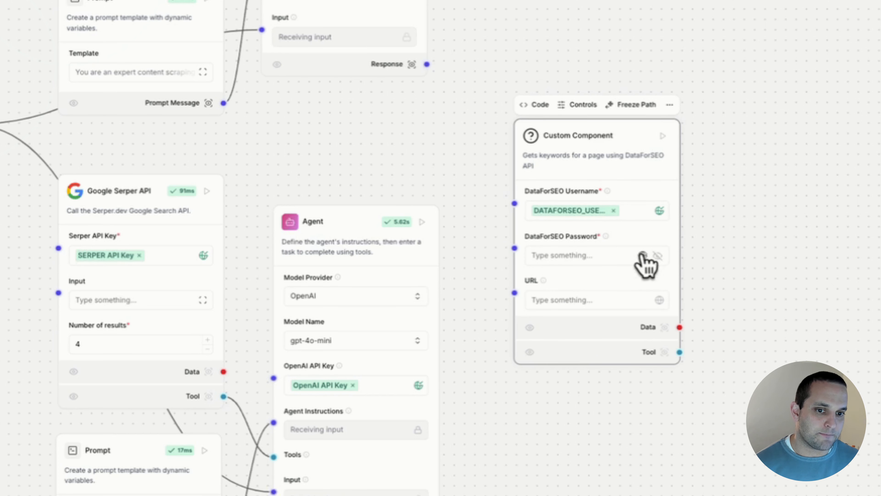
pyautogui.click(659, 256)
pyautogui.click(623, 398)
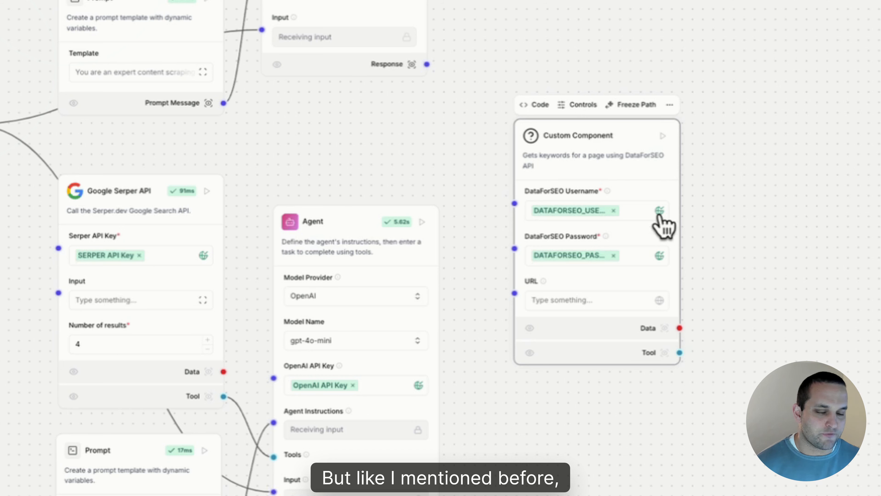
# Try a directly entered placeholder as the DataForSEO username, and reassign the DATAFORSEO_USERNAME variable to the field
pyautogui.click(613, 210)
pyautogui.click(614, 210)
pyautogui.write('dfdfdf')
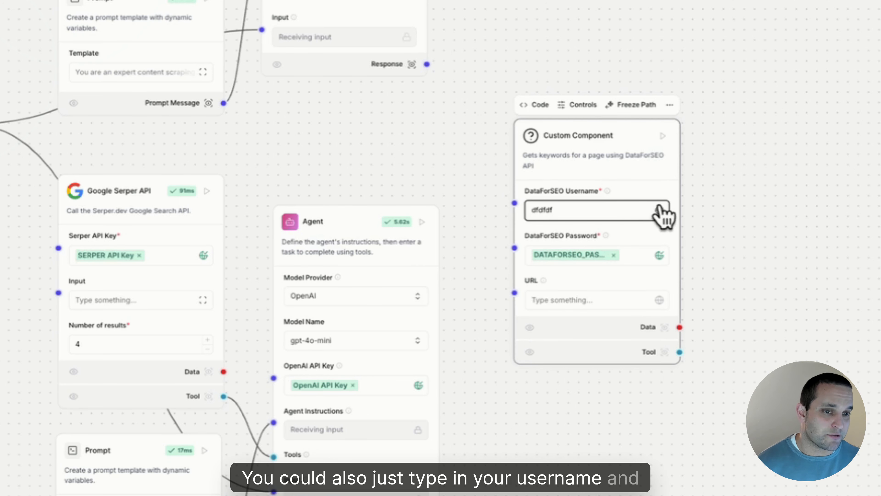
pyautogui.click(660, 210)
pyautogui.click(617, 338)
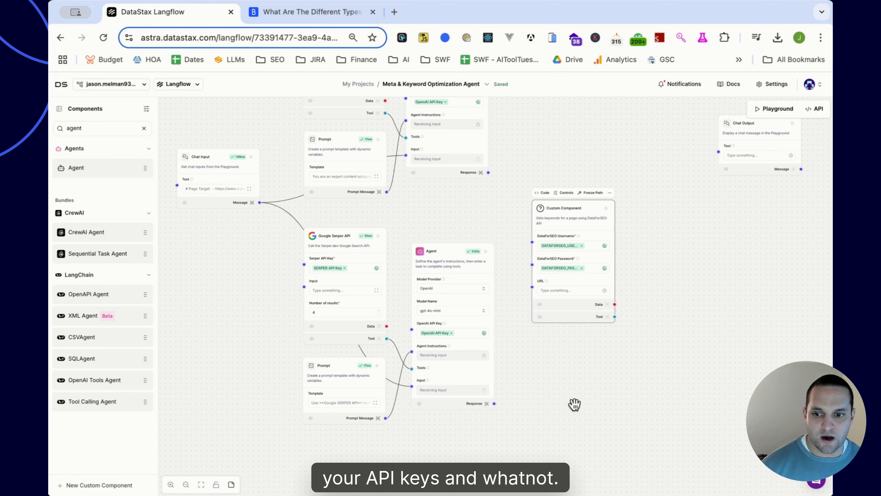
# Add a Prompt component below the custom component and a new Agent component to the right of both
pyautogui.press('super+Tab')
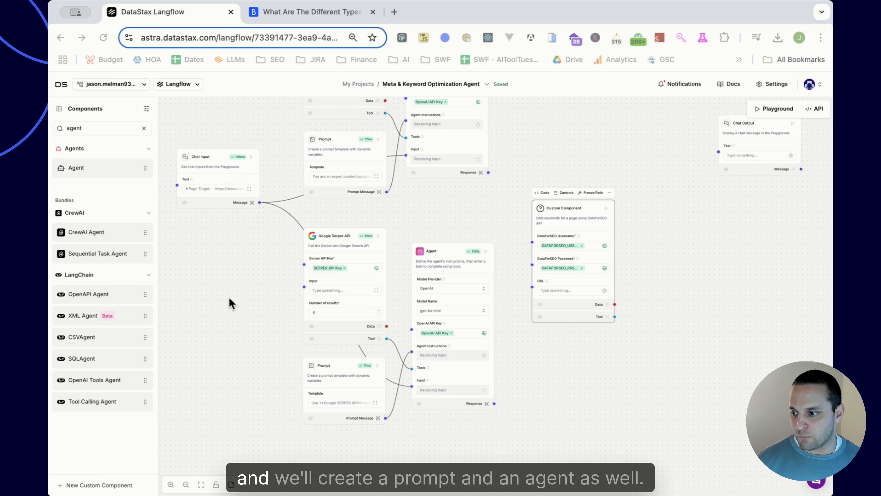
pyautogui.click(82, 127)
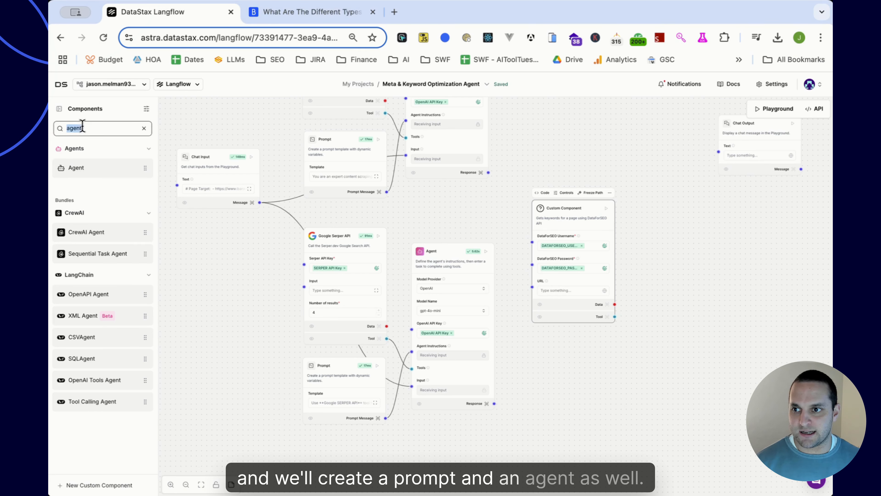
pyautogui.write('promp')
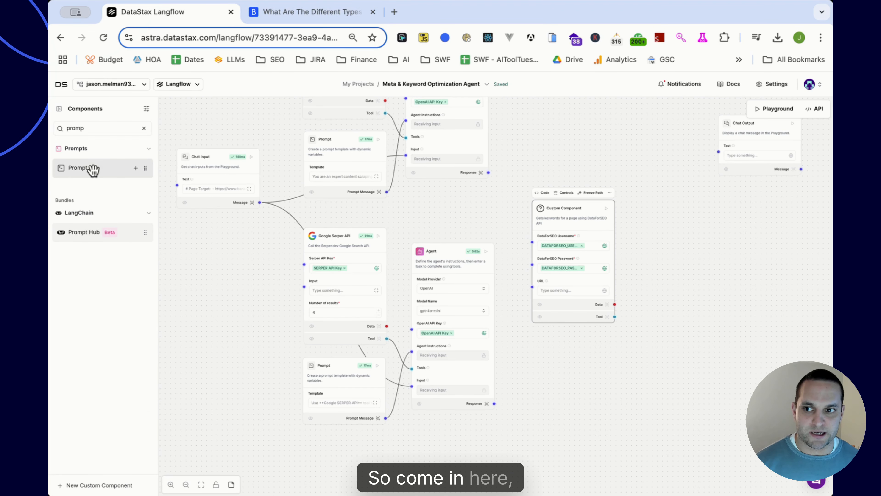
pyautogui.moveTo(92, 169); pyautogui.dragTo(541, 364)
pyautogui.click(100, 130)
pyautogui.press('super+a')
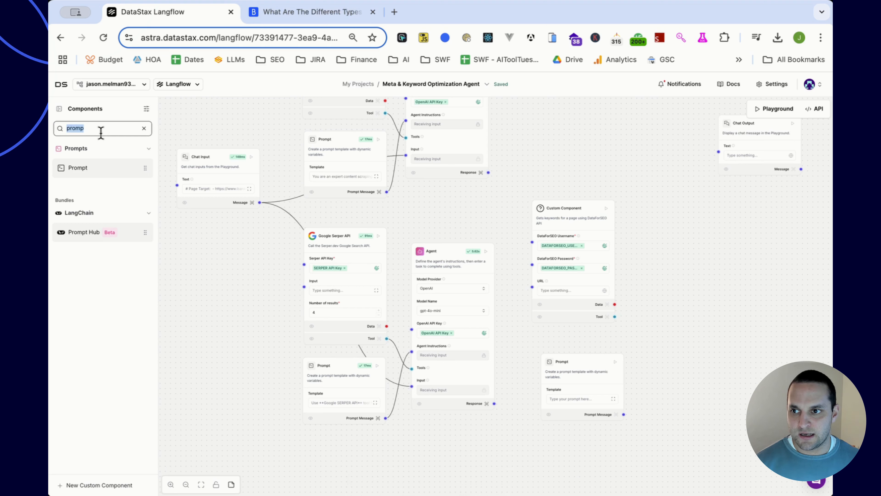
pyautogui.write('agent')
pyautogui.moveTo(92, 168); pyautogui.dragTo(656, 218)
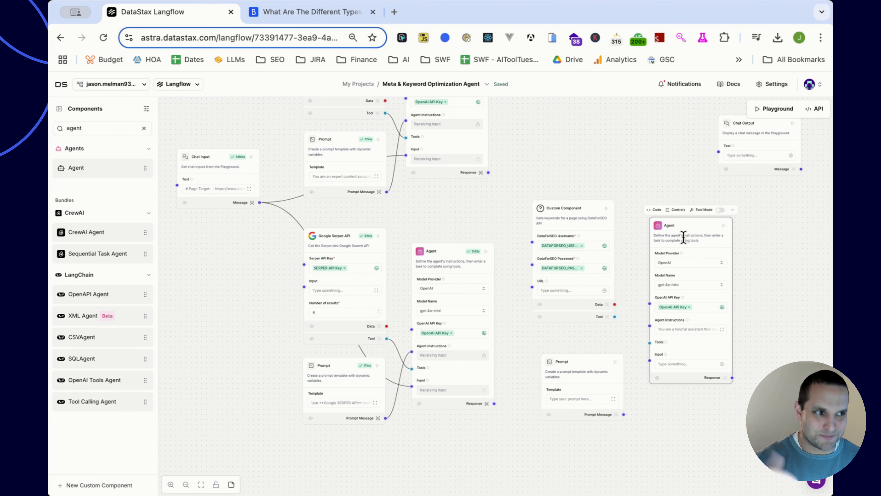
# Align the custom component and new Prompt, and connect the Prompt Message to the new Agent's Input and the Tool output to its Tools
pyautogui.moveTo(577, 212); pyautogui.dragTo(589, 213)
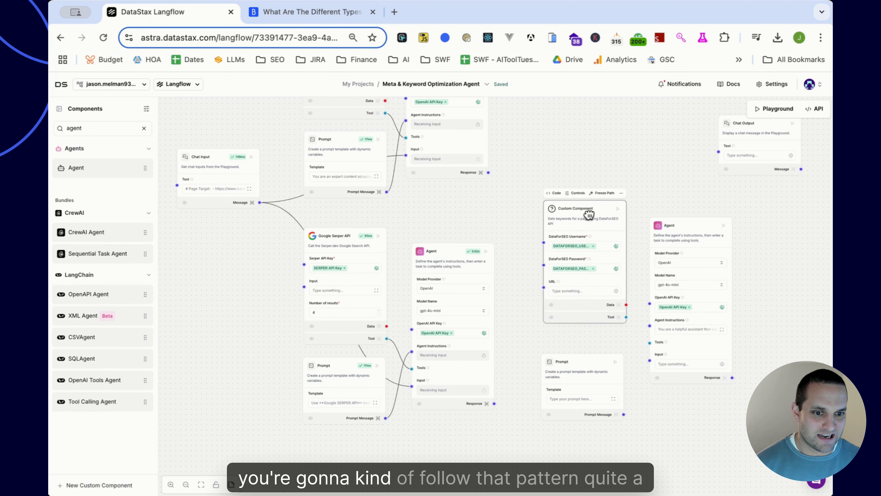
pyautogui.moveTo(572, 363); pyautogui.dragTo(573, 349)
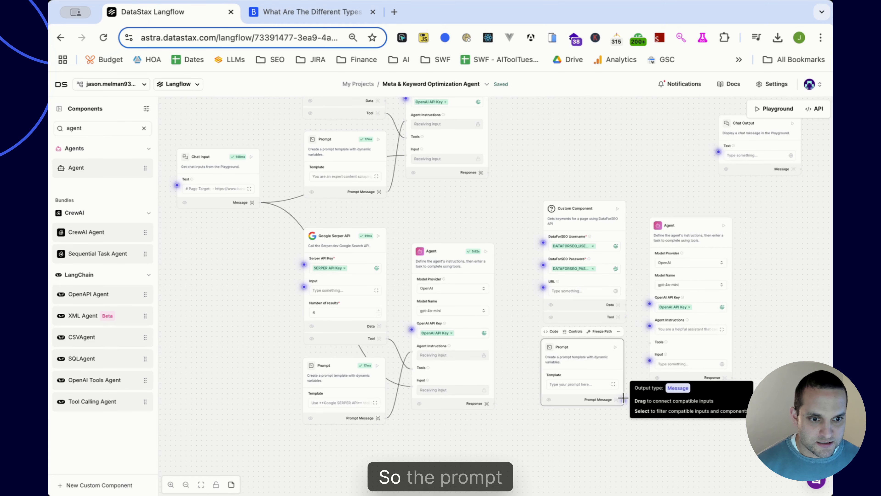
pyautogui.click(623, 399)
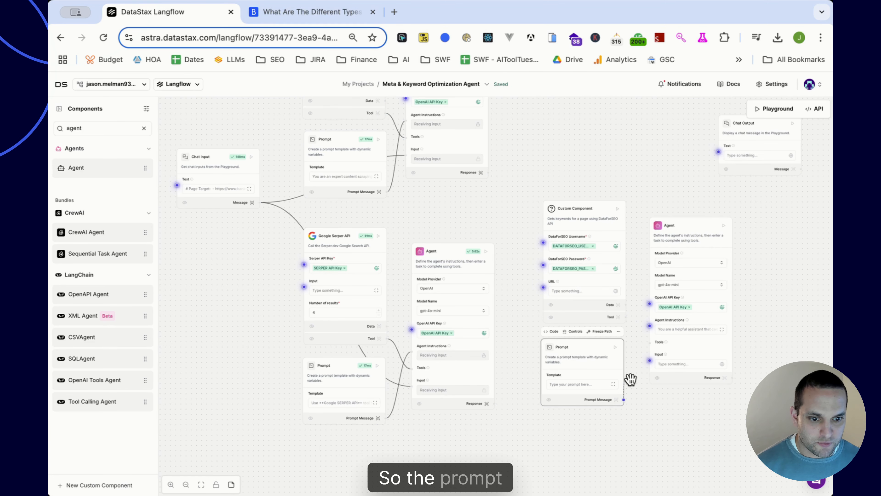
pyautogui.click(650, 363)
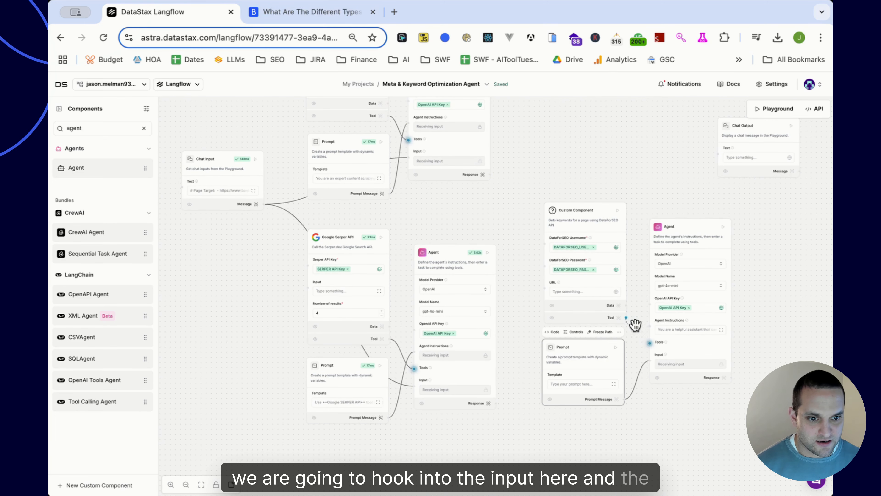
pyautogui.click(627, 318)
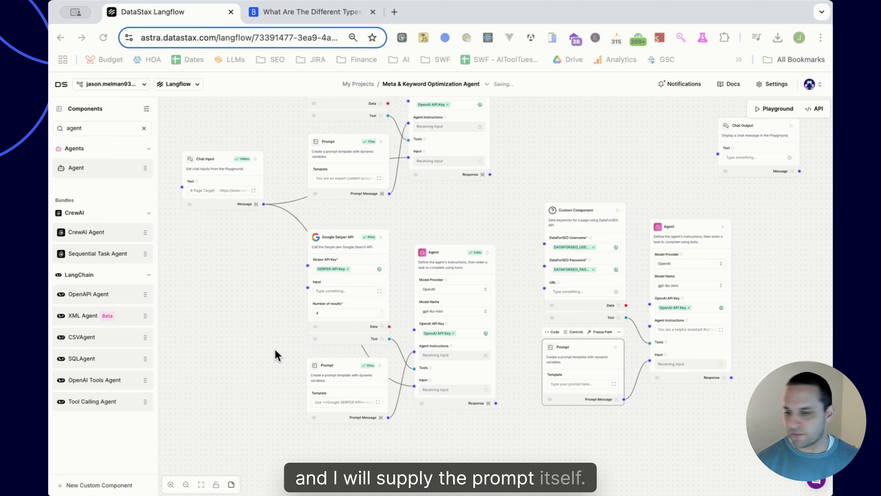
# Fill the new Prompt's template with the prepared PageKeywordsExtractorTool instructions, including the {serp_data} variable under Search Results, and save it
pyautogui.click(614, 384)
pyautogui.press('super+v')
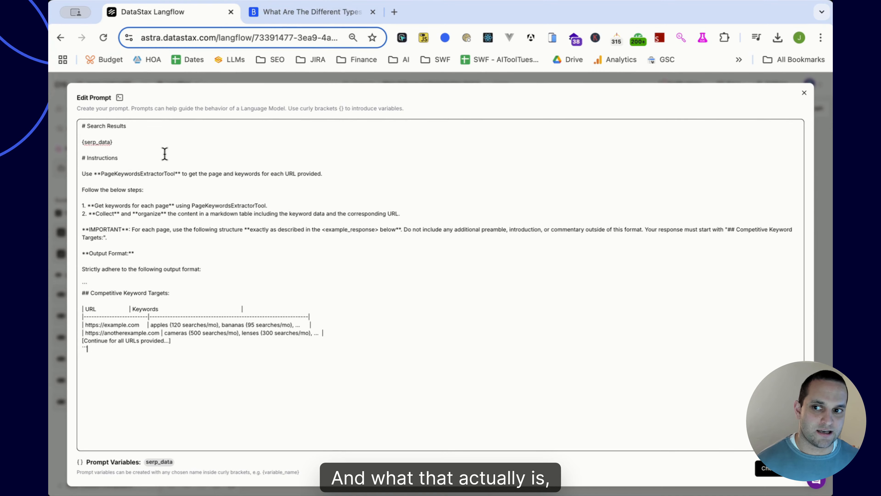
pyautogui.moveTo(156, 142); pyautogui.dragTo(61, 142)
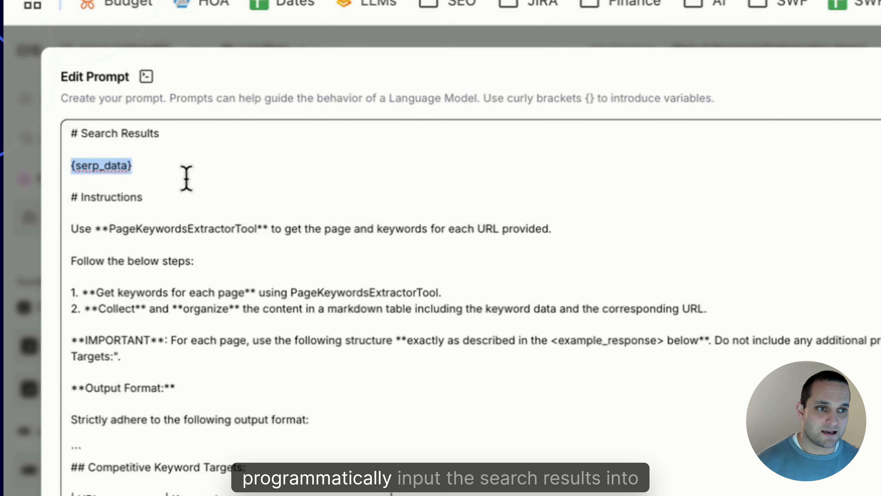
pyautogui.tripleClick(100, 168)
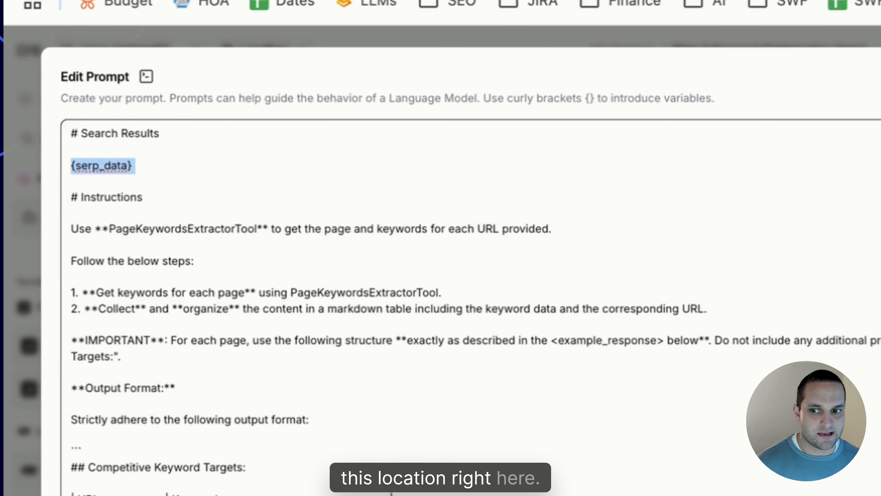
pyautogui.moveTo(89, 365); pyautogui.dragTo(49, 184)
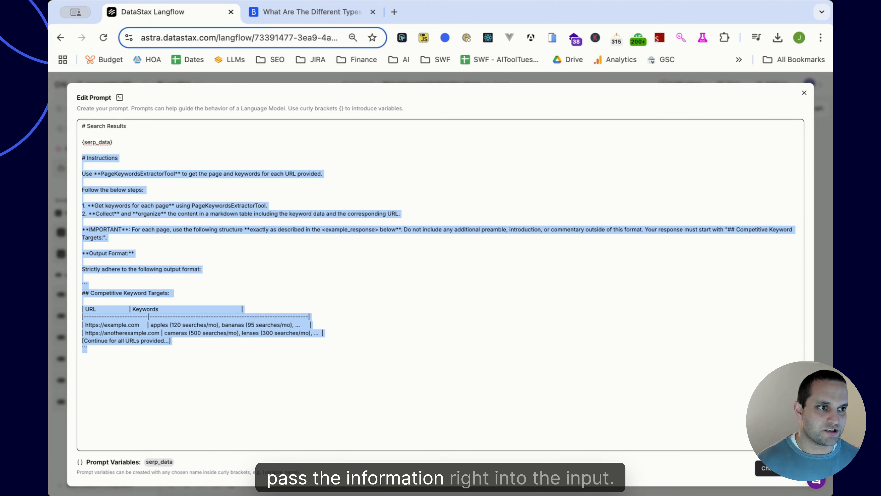
pyautogui.click(762, 467)
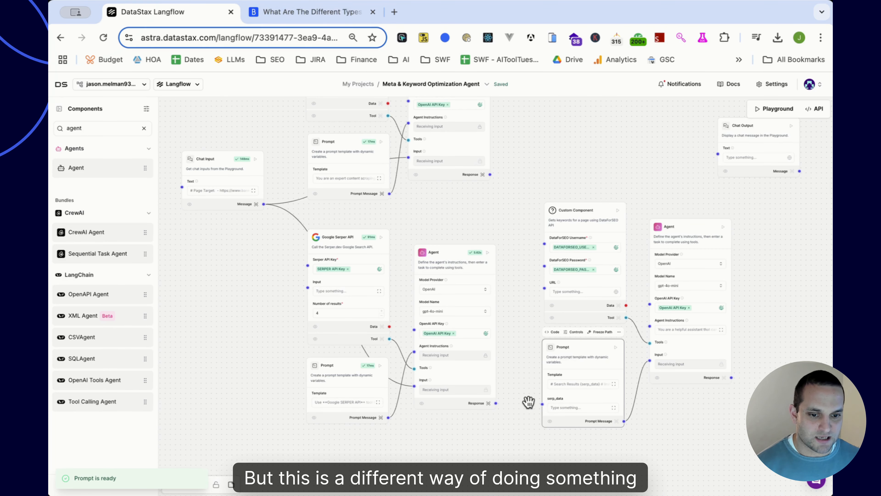
# Try feeding the search Agent's Response into the new Prompt's serp_data input, and delete that connection
pyautogui.moveTo(496, 403); pyautogui.dragTo(547, 403)
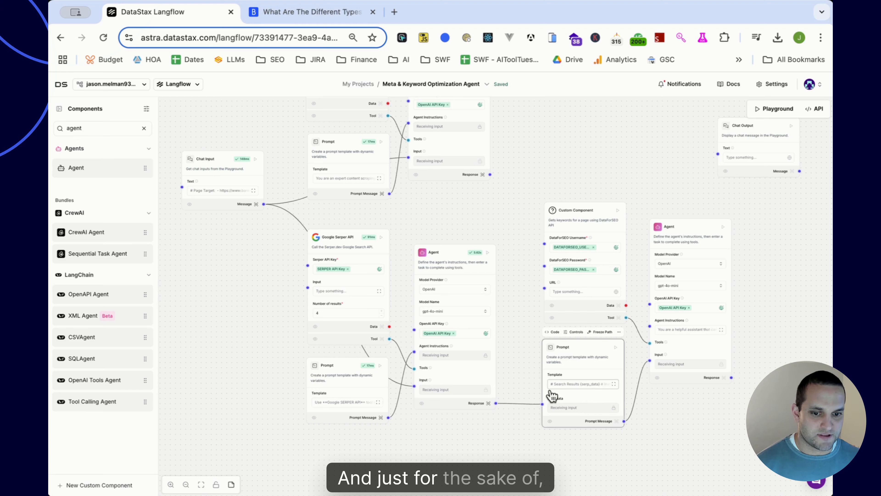
pyautogui.click(527, 411)
pyautogui.press('Delete')
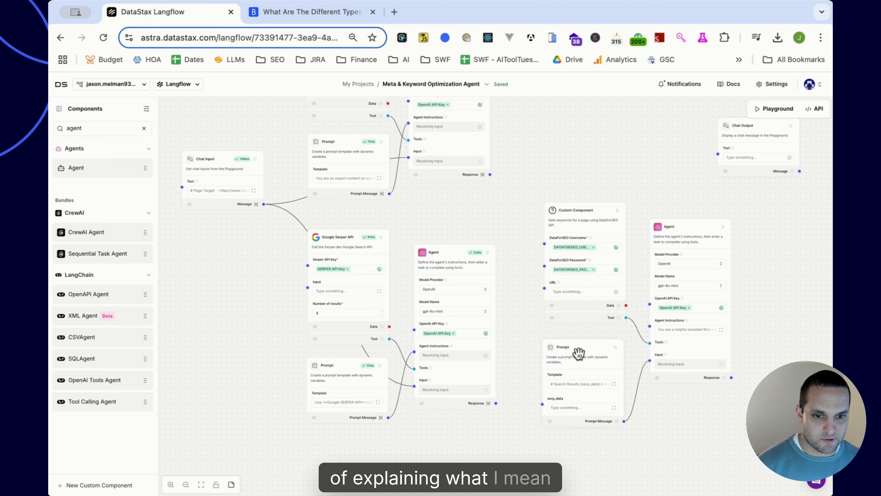
# Cut the Search Results heading and {serp_data} variable from the new Prompt's template, leaving only the instructions, and save it
pyautogui.moveTo(579, 354)
pyautogui.mouseDown()
pyautogui.moveTo(583, 415)
pyautogui.moveTo(594, 378)
pyautogui.moveTo(584, 342)
pyautogui.mouseUp()
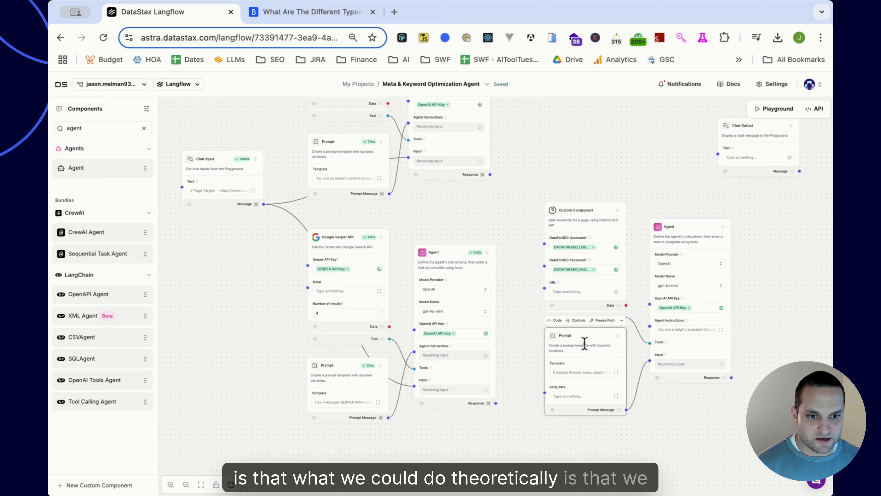
pyautogui.click(616, 373)
pyautogui.click(133, 143)
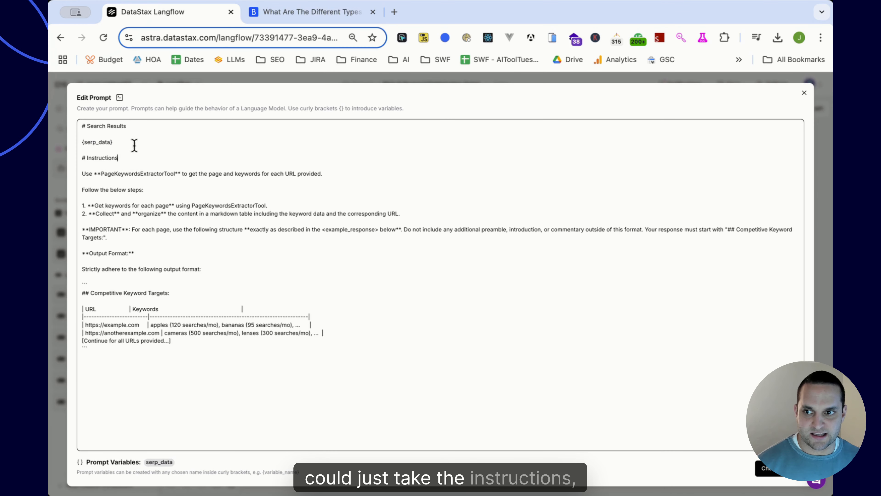
pyautogui.moveTo(134, 143); pyautogui.dragTo(69, 116)
pyautogui.hotkey('ctrl', 'c')
pyautogui.press('BackSpace')
pyautogui.press('Delete')
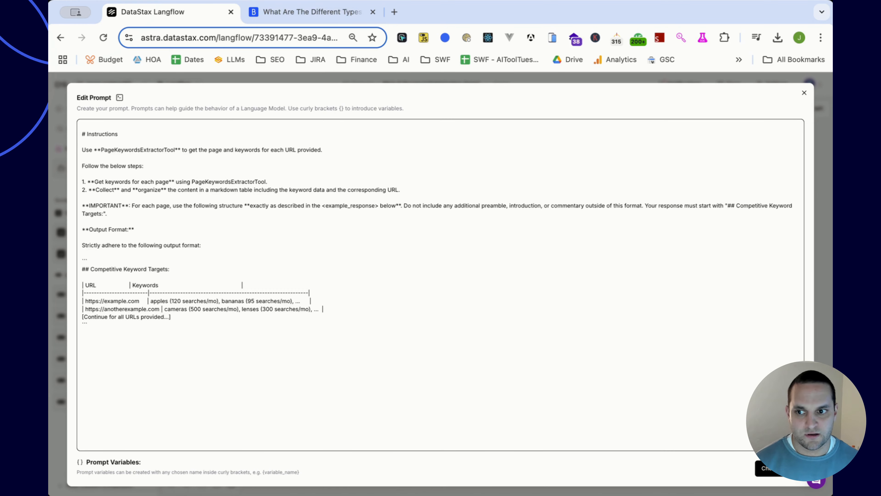
pyautogui.click(785, 473)
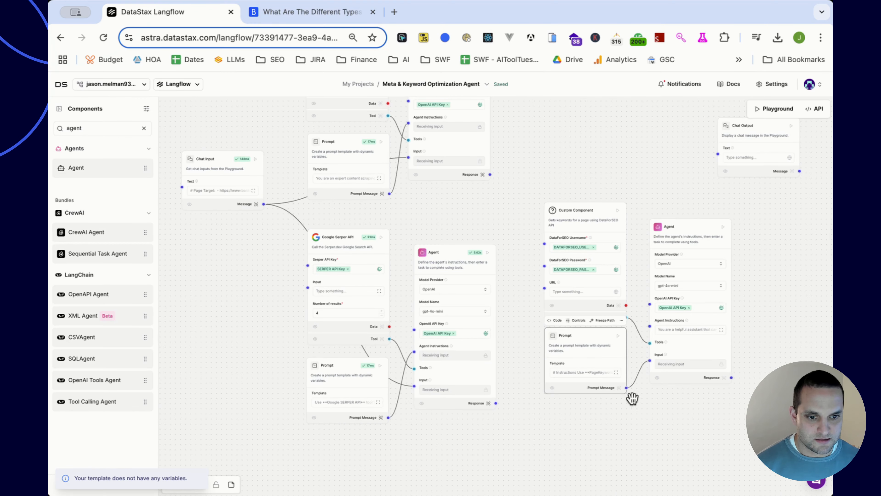
# Rewire the new Prompt's Message from the new Agent's Input to its Agent Instructions, and connect the search Agent's Response to the Input
pyautogui.click(641, 373)
pyautogui.press('BackSpace')
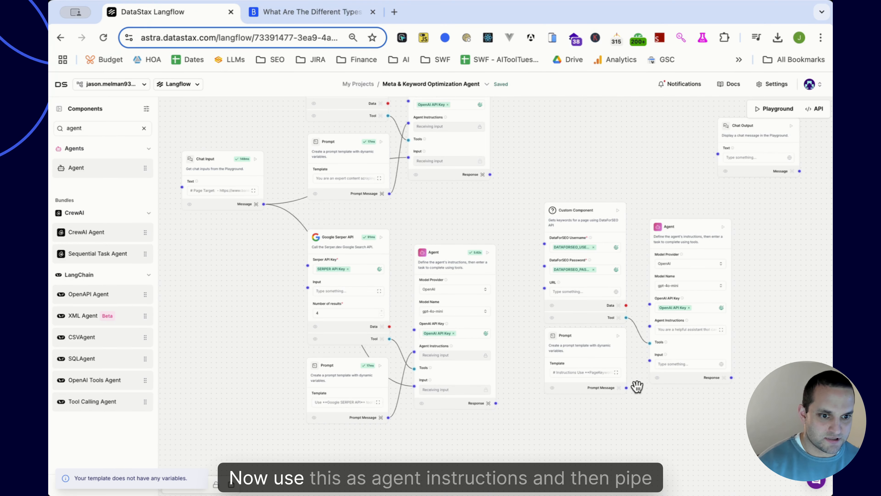
pyautogui.moveTo(624, 384); pyautogui.dragTo(651, 328)
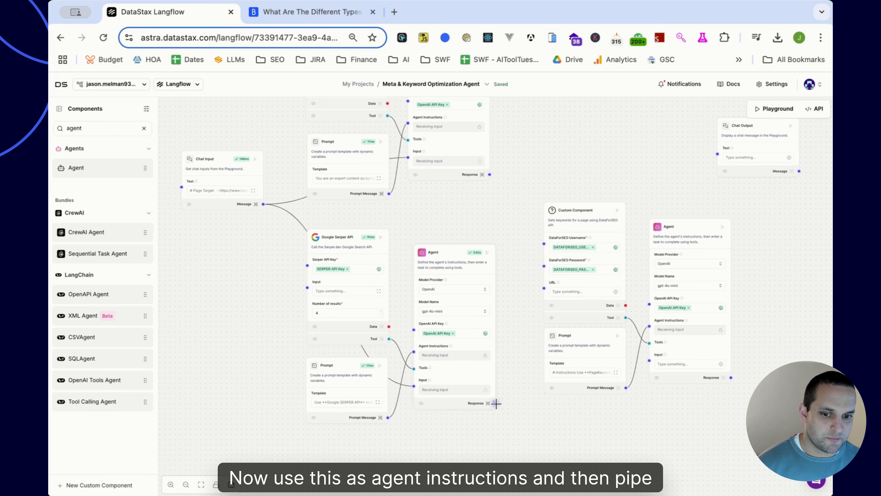
pyautogui.moveTo(495, 403); pyautogui.dragTo(652, 363)
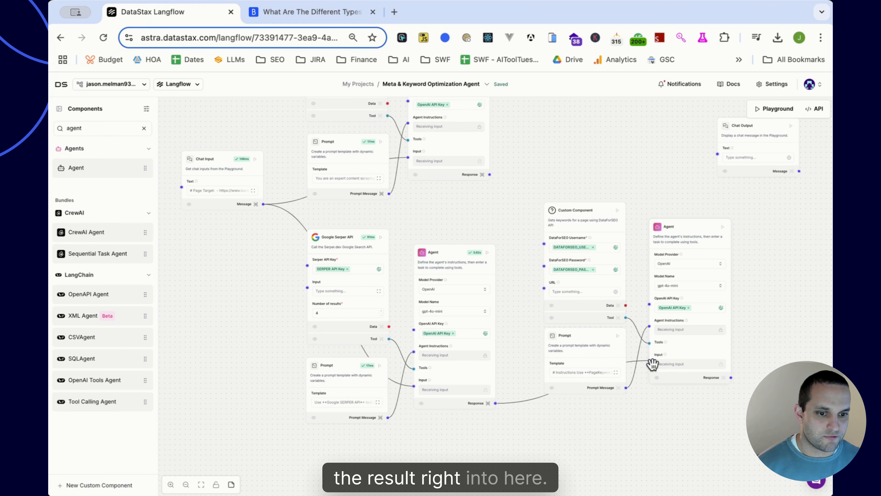
# Delete the connections from the search Agent's Response and the new Prompt's Message to the new Agent
pyautogui.click(533, 400)
pyautogui.press('BackSpace')
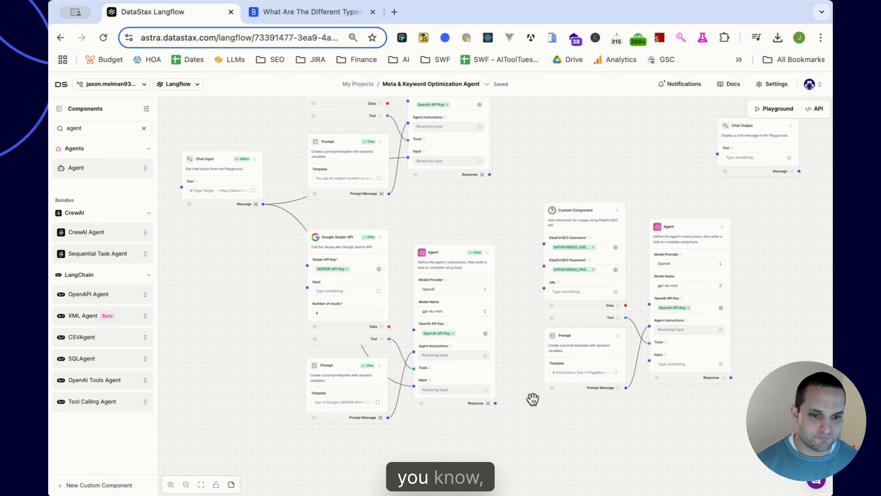
pyautogui.click(635, 369)
pyautogui.press('BackSpace')
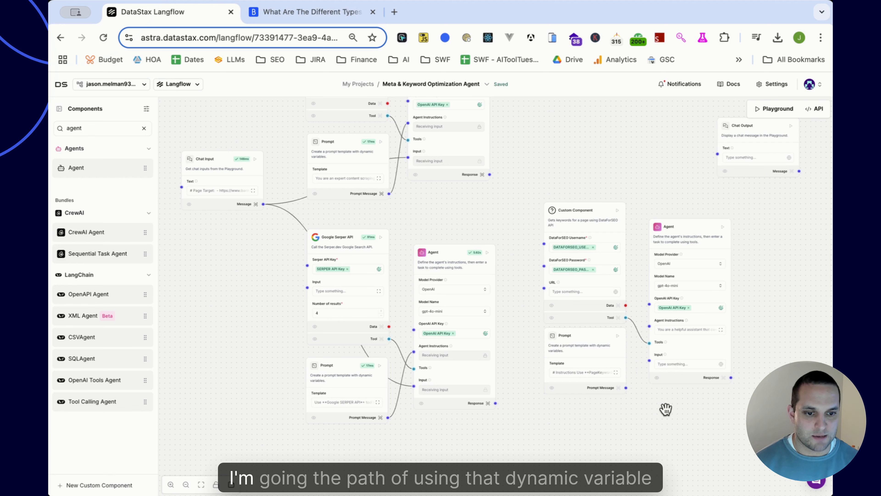
pyautogui.click(615, 375)
pyautogui.hotkey('ctrl', 'a')
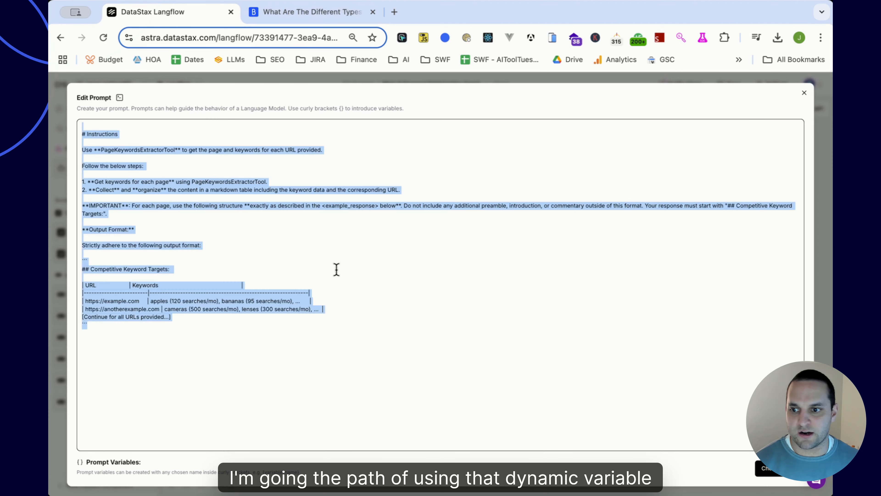
pyautogui.hotkey('ctrl', 'v')
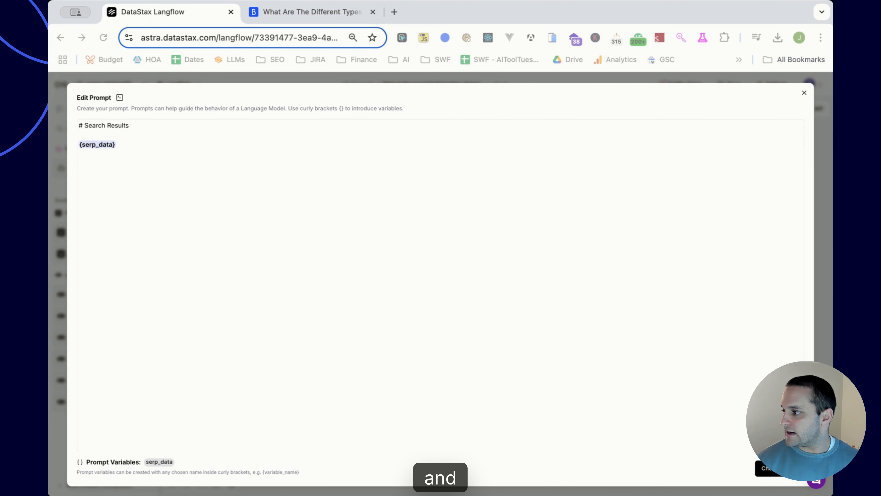
pyautogui.hotkey('ctrl', 'a')
pyautogui.click(288, 191)
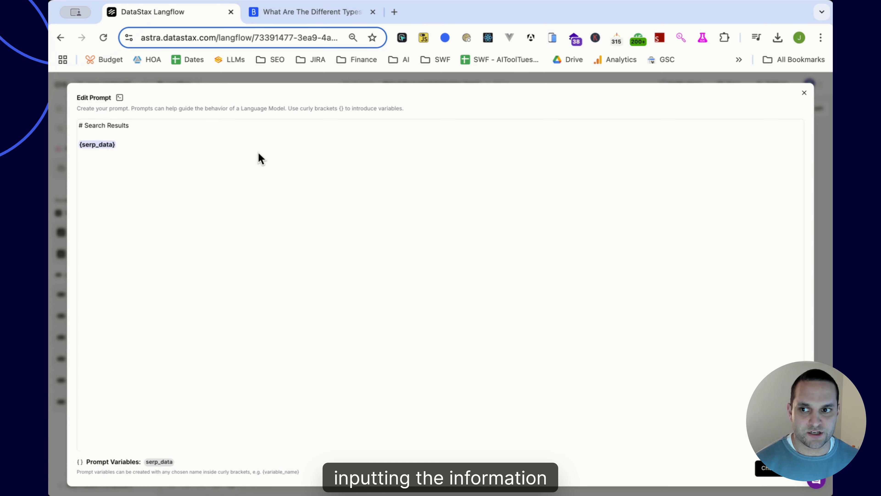
pyautogui.tripleClick(138, 131)
pyautogui.press('super+a')
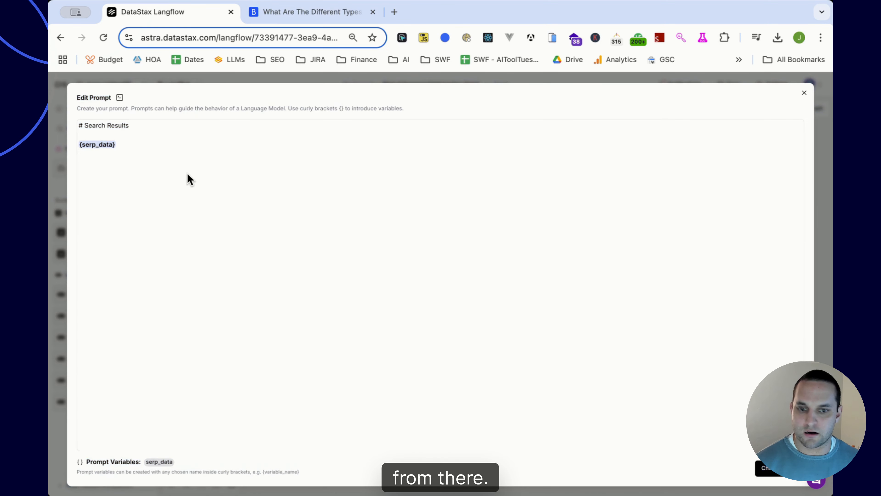
pyautogui.tripleClick(188, 175)
pyautogui.press('Escape')
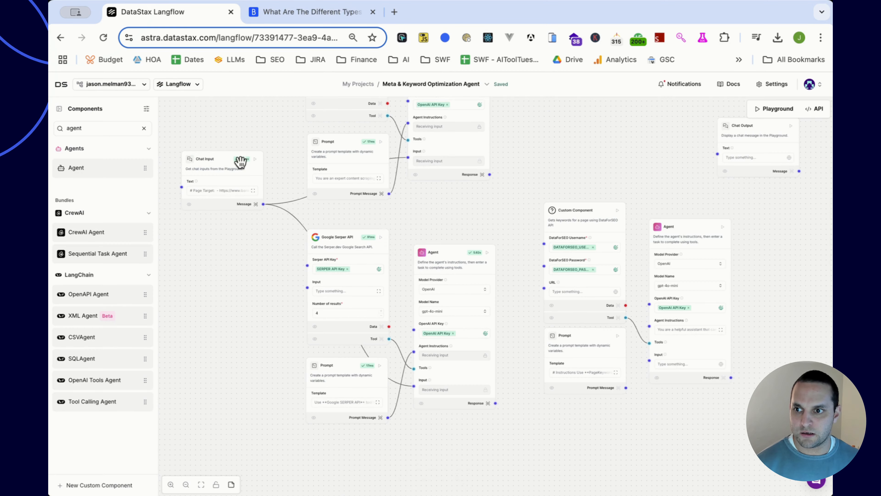
# Restore the new Prompt's full template with {serp_data} under Search Results, save it, and connect the search Agent's Response to serp_data
pyautogui.click(614, 373)
pyautogui.press('super+a')
pyautogui.press('super+v')
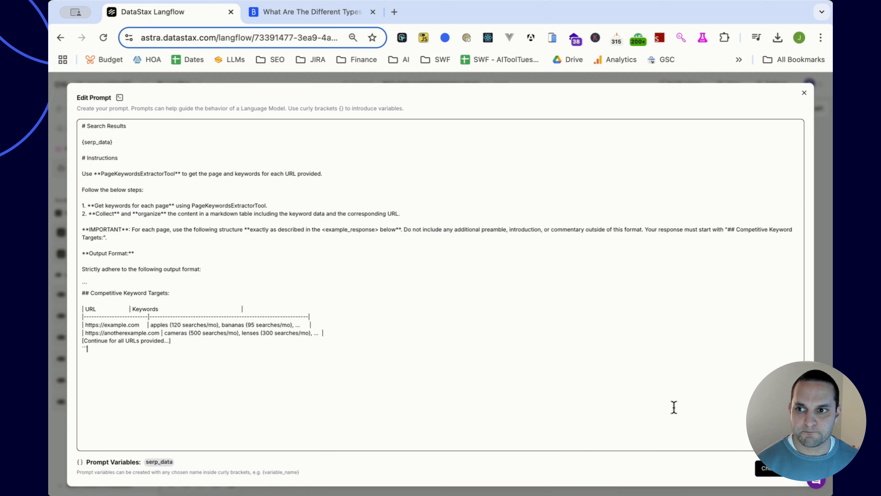
pyautogui.click(766, 469)
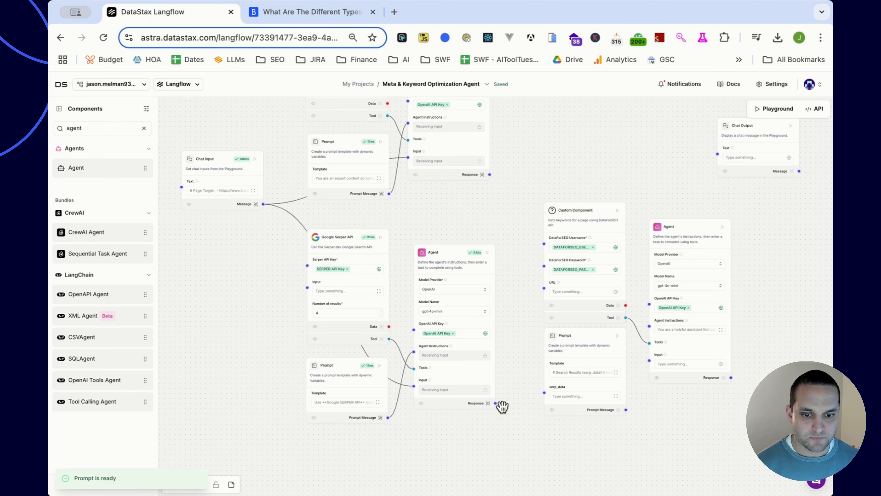
pyautogui.moveTo(495, 402); pyautogui.dragTo(544, 392)
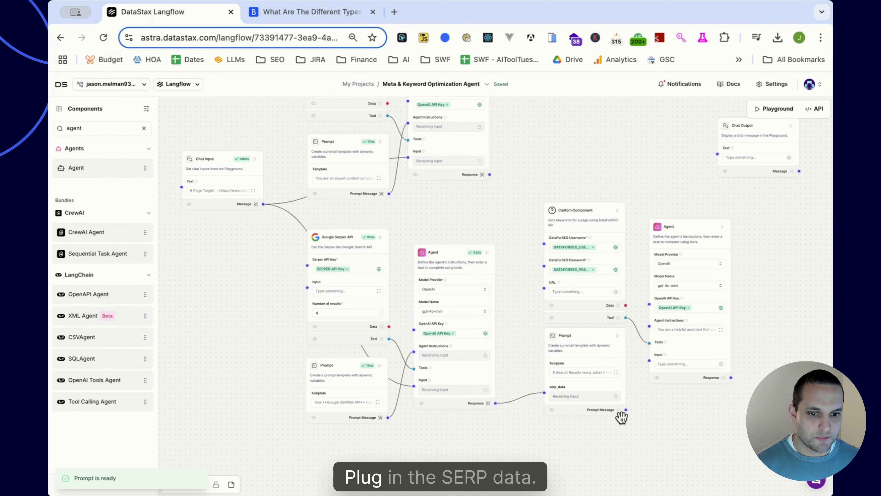
# Try renaming the {serp_data} variable in the new Prompt's template to an arbitrary test name, and view the resulting input's text editor
pyautogui.click(616, 372)
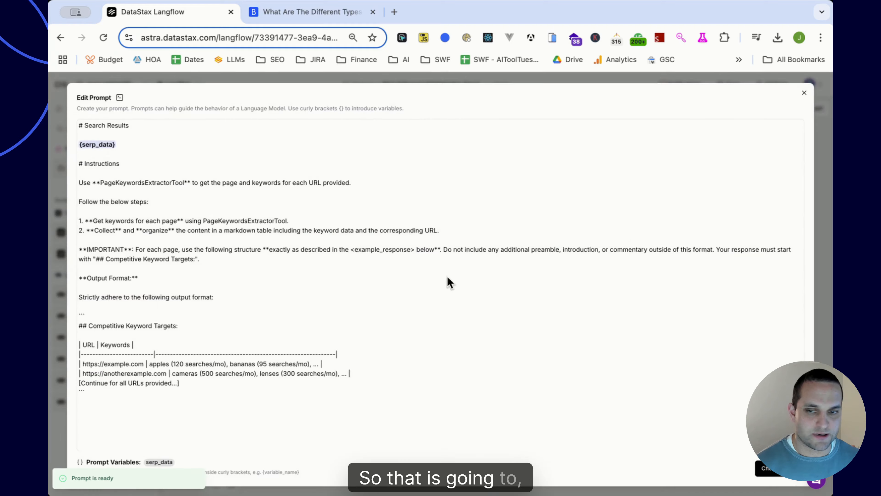
pyautogui.click(141, 147)
pyautogui.moveTo(204, 163); pyautogui.dragTo(59, 168)
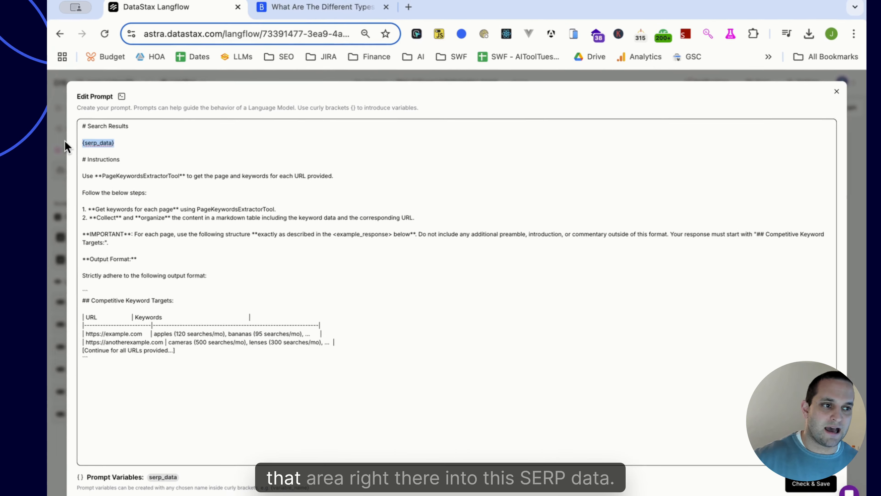
pyautogui.click(95, 142)
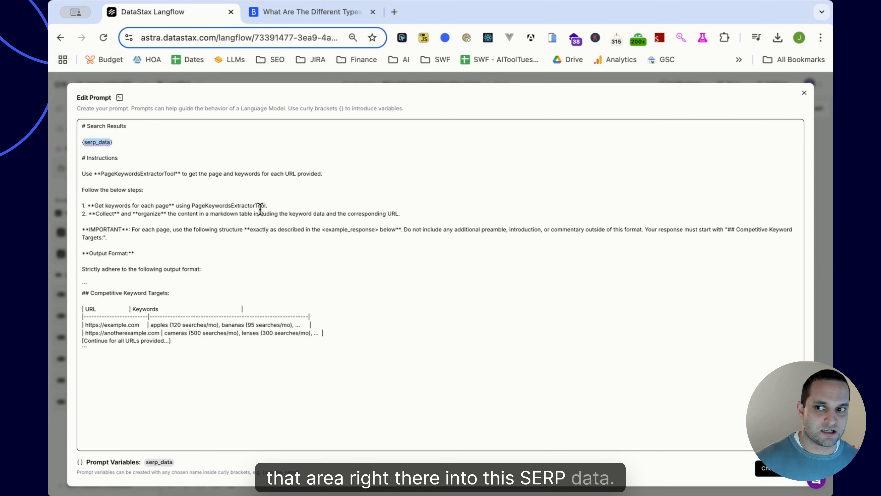
pyautogui.write('JASON')
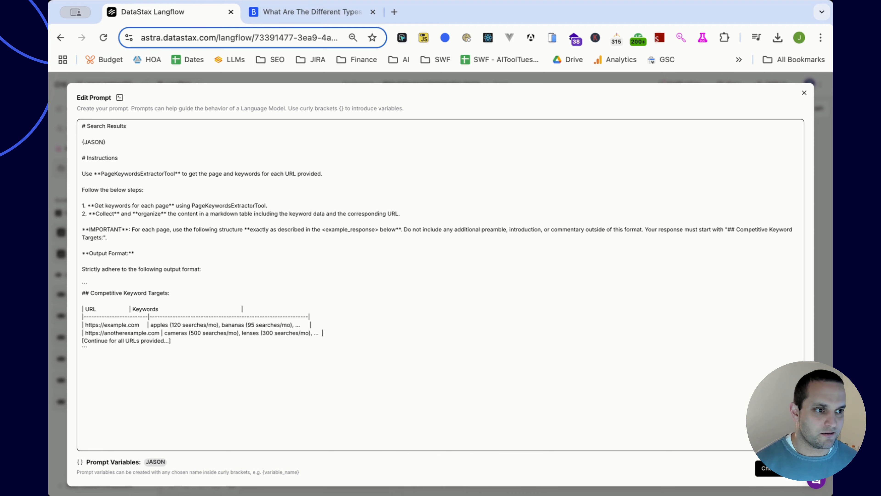
pyautogui.click(767, 468)
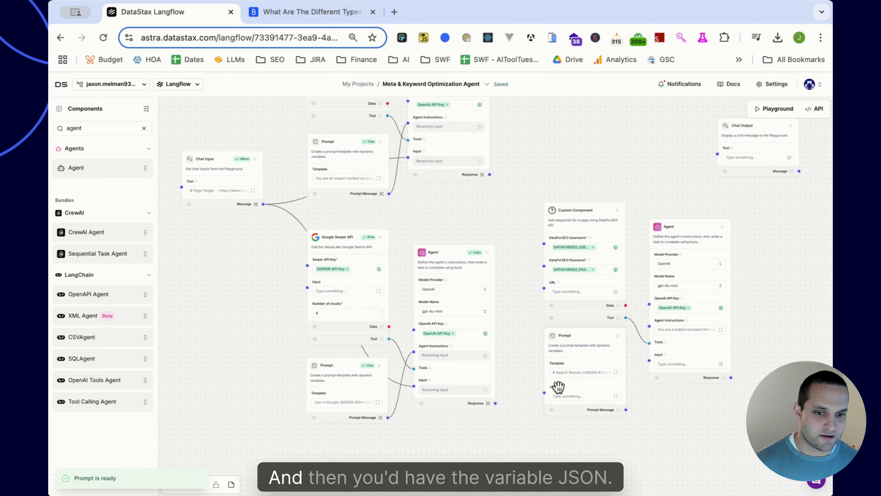
pyautogui.click(616, 397)
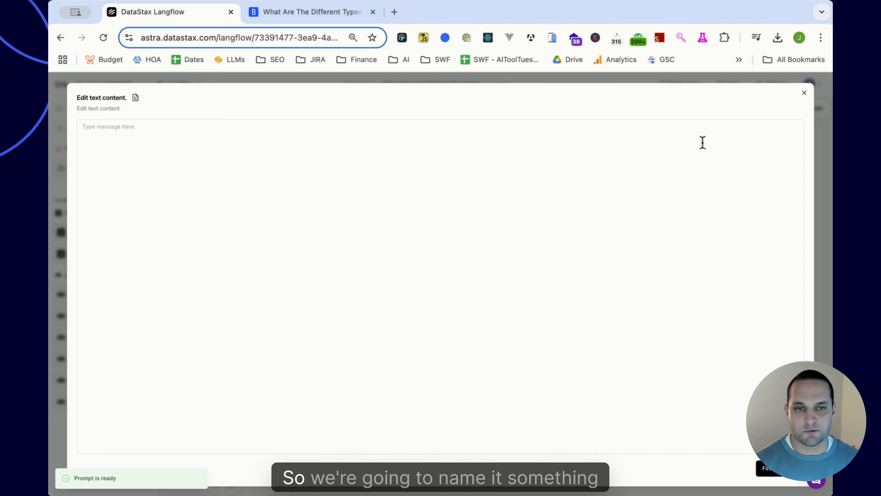
pyautogui.click(804, 93)
# Rename the variable under Search Results in the new Prompt's template to {serp_result} and save the prompt
pyautogui.click(616, 372)
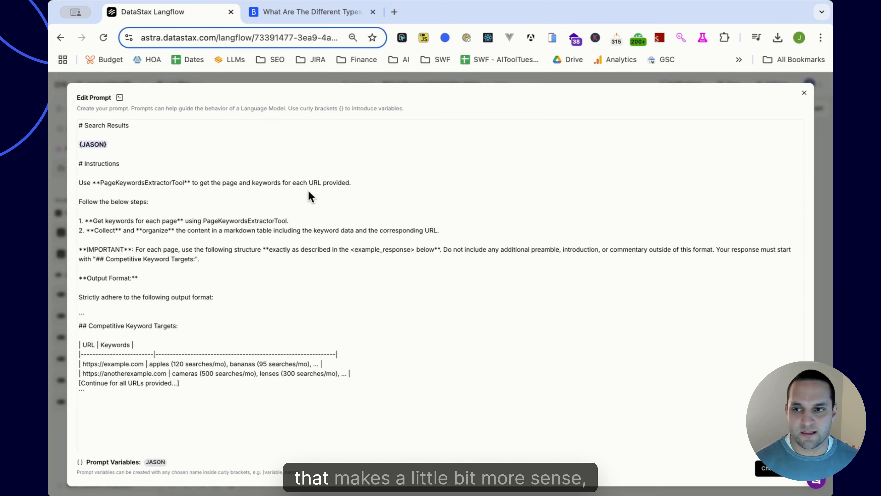
pyautogui.doubleClick(88, 142)
pyautogui.write('serp_result')
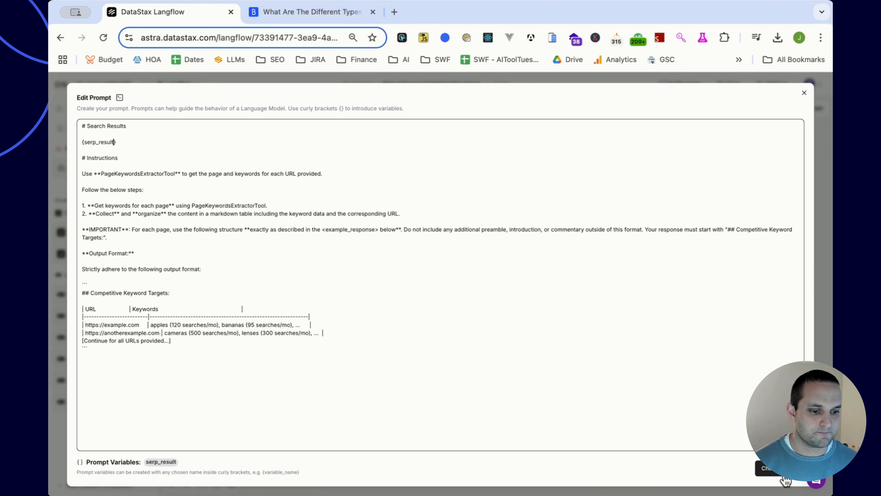
pyautogui.click(763, 468)
# Connect the search Agent's Response to the new Prompt's serp_result, and the Prompt Message to the new Agent's Input
pyautogui.moveTo(496, 403); pyautogui.dragTo(498, 403)
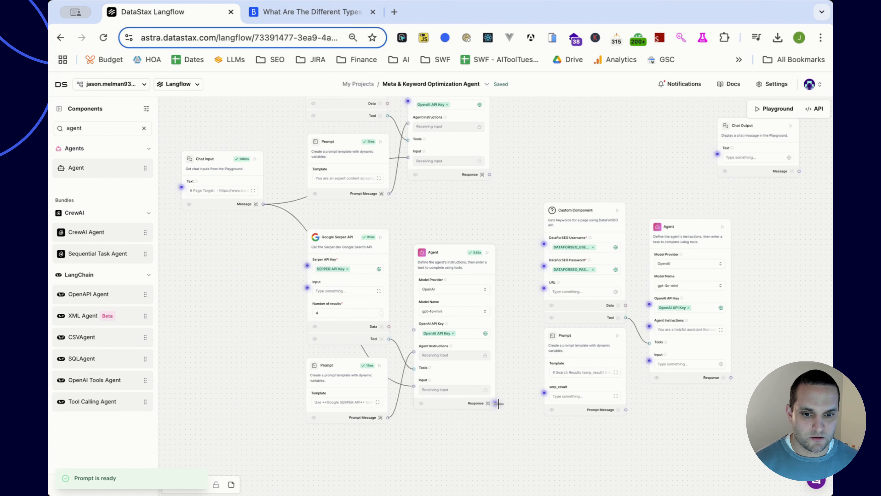
pyautogui.moveTo(553, 389); pyautogui.dragTo(545, 393)
pyautogui.moveTo(626, 410); pyautogui.dragTo(650, 361)
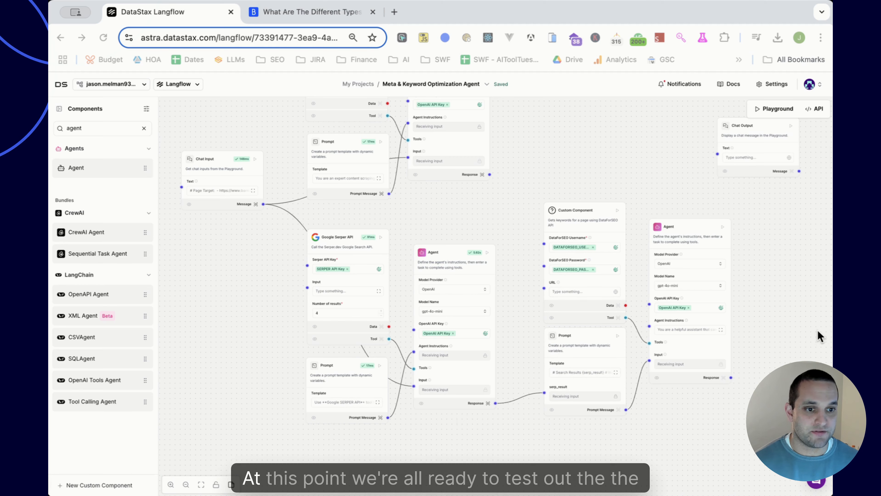
# Run the new Agent and examine its Response text for each competitor URL's keyword targets
pyautogui.moveTo(782, 323); pyautogui.dragTo(648, 331)
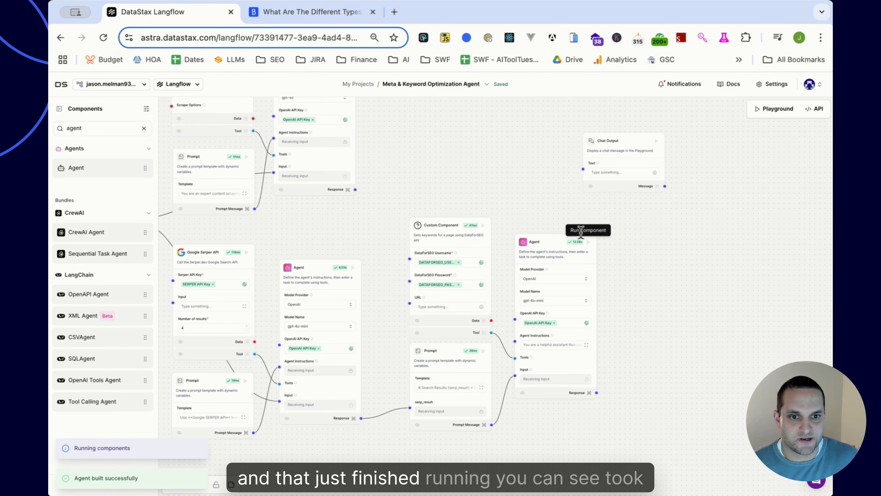
pyautogui.moveTo(579, 247)
pyautogui.hscroll(2, 618, 232)
pyautogui.scroll(5, 614, 243)
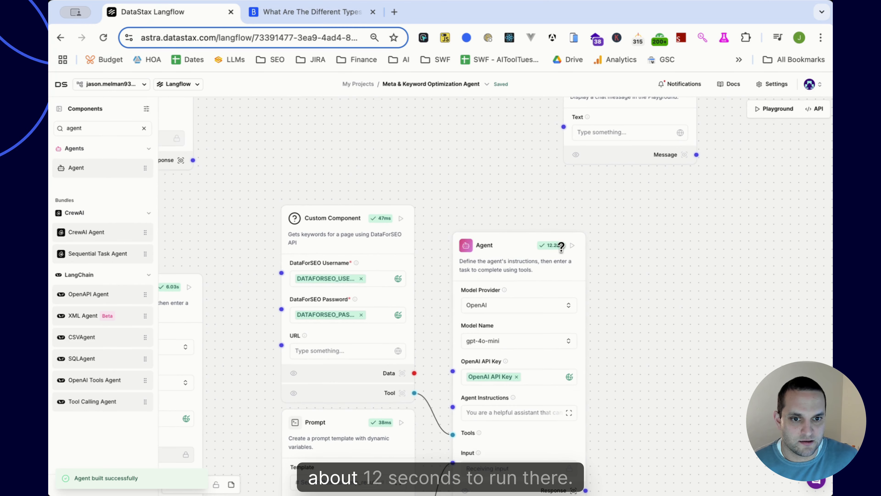
pyautogui.scroll(-3, 615, 273)
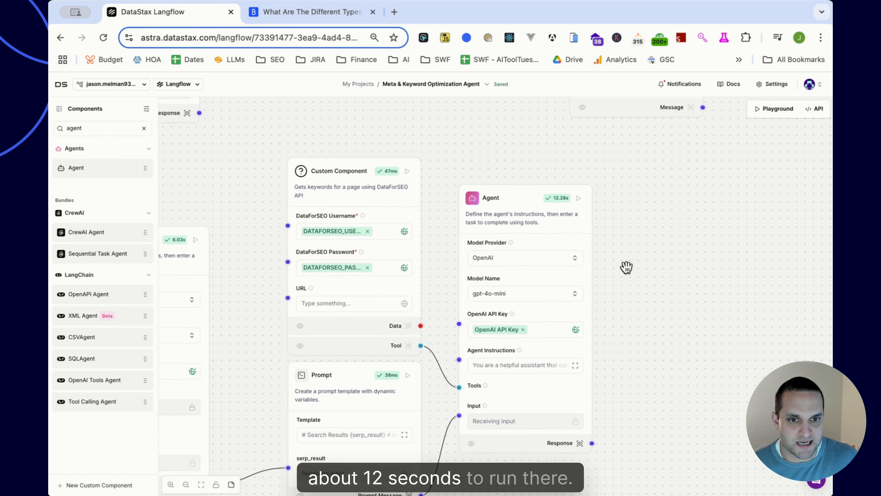
pyautogui.click(579, 443)
pyautogui.click(336, 177)
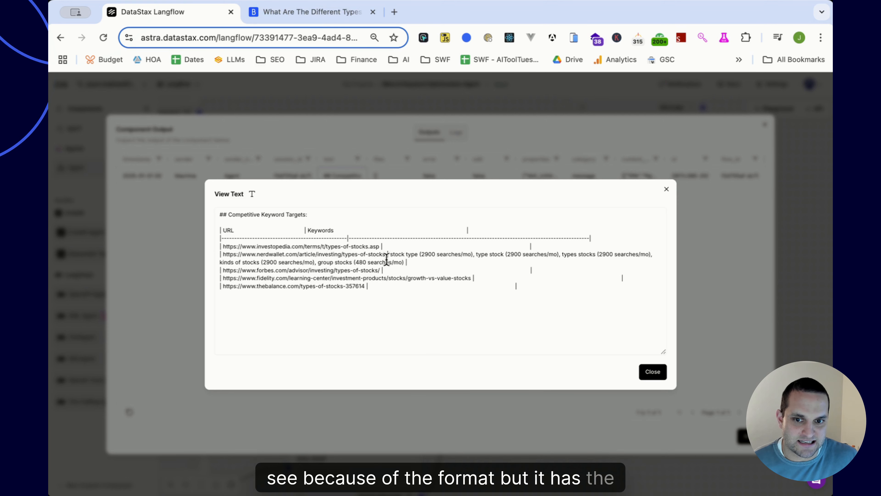
pyautogui.moveTo(390, 254); pyautogui.dragTo(351, 264)
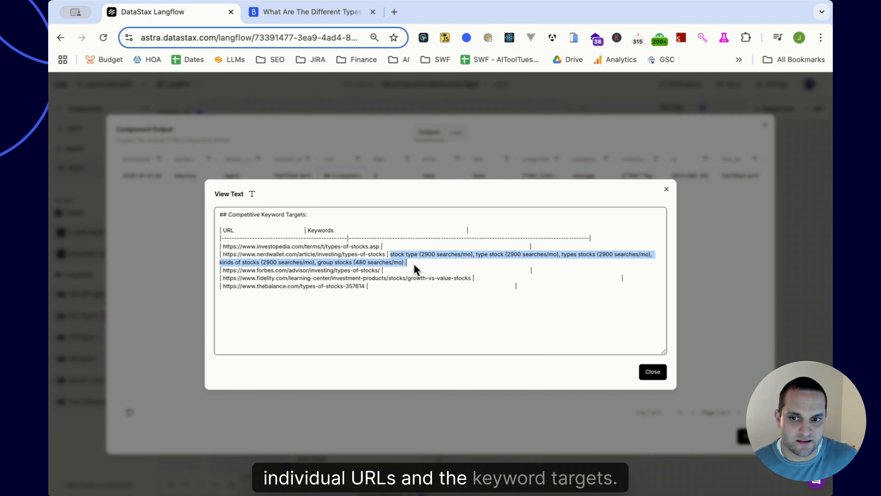
# Add two Prompt components, one below the other, above the keyword Agent, and move the Chat Output farther away from them
pyautogui.write('prompt')
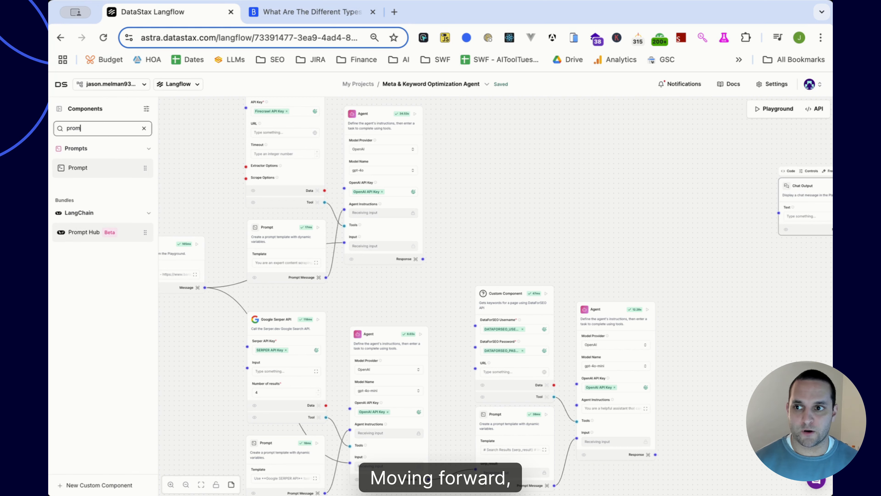
pyautogui.moveTo(79, 169); pyautogui.dragTo(526, 151)
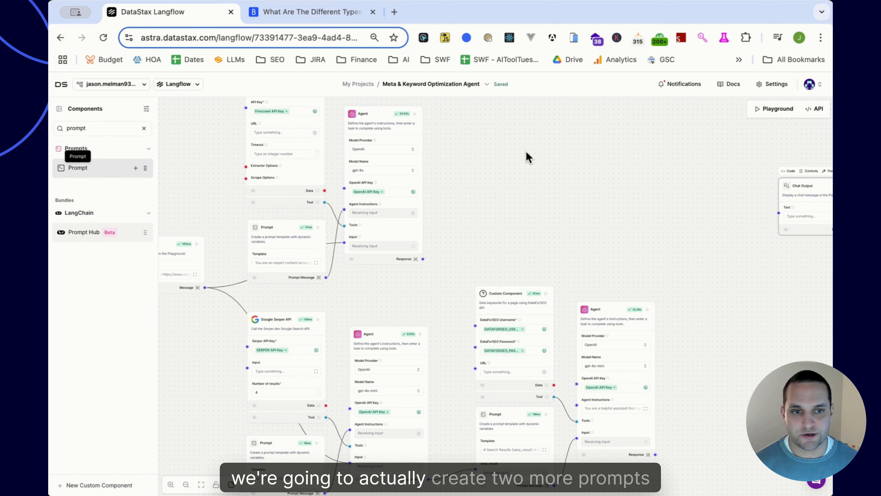
pyautogui.moveTo(638, 139); pyautogui.dragTo(638, 139)
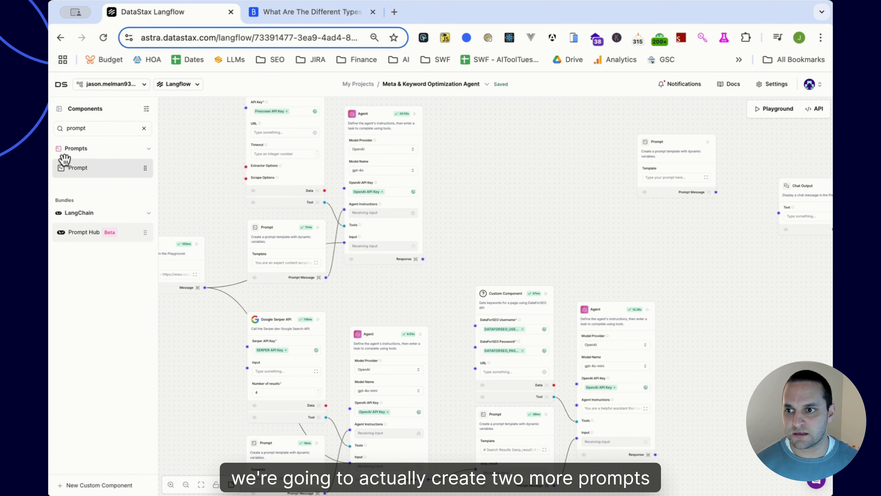
pyautogui.moveTo(66, 168); pyautogui.dragTo(644, 221)
pyautogui.moveTo(734, 307); pyautogui.dragTo(488, 317)
pyautogui.moveTo(547, 204); pyautogui.dragTo(641, 196)
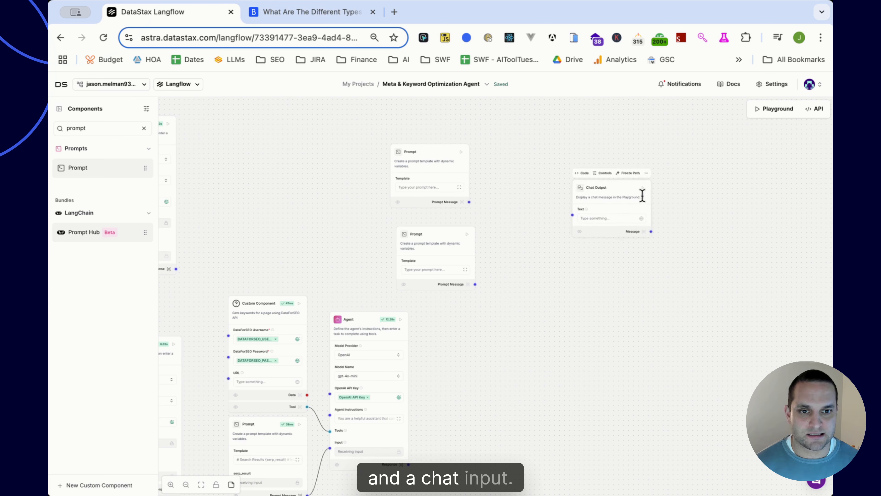
# Add an OpenAI model component between the two new Prompts and the Chat Output, and align the upper Prompt with the lower one
pyautogui.click(113, 128)
pyautogui.doubleClick(112, 128)
pyautogui.write('open')
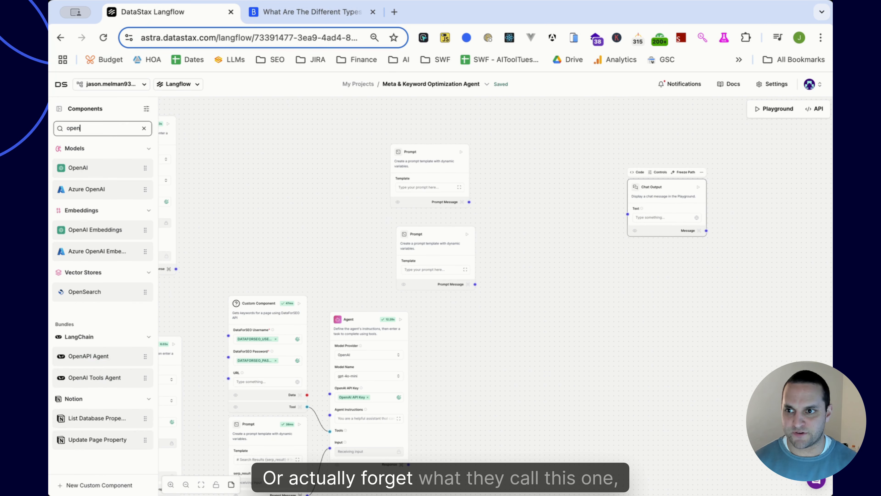
pyautogui.moveTo(89, 163); pyautogui.dragTo(503, 181)
pyautogui.moveTo(559, 168); pyautogui.dragTo(547, 134)
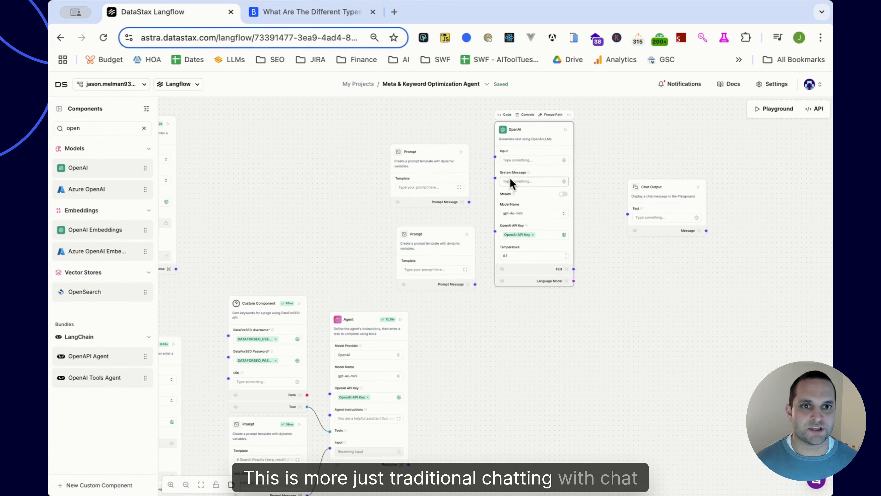
pyautogui.moveTo(413, 152); pyautogui.dragTo(418, 155)
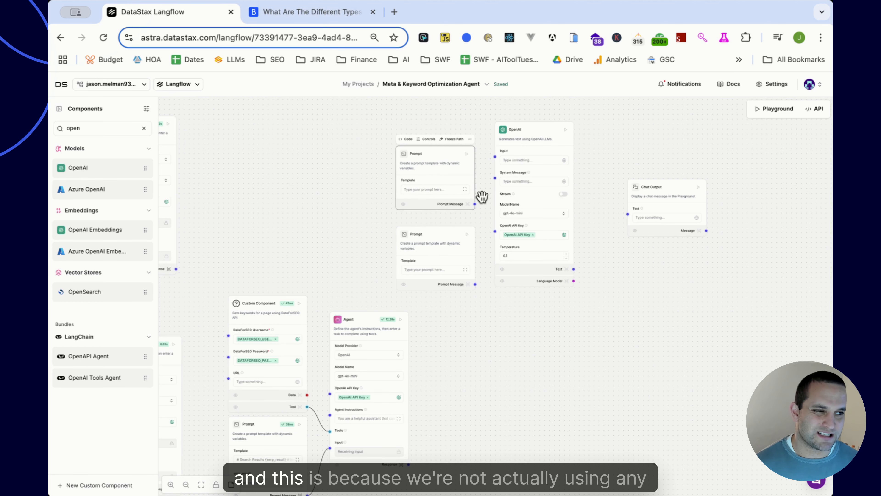
# Connect the upper Prompt's message to the OpenAI model's System Message, and the lower Prompt's message to its Input
pyautogui.moveTo(474, 204); pyautogui.dragTo(494, 184)
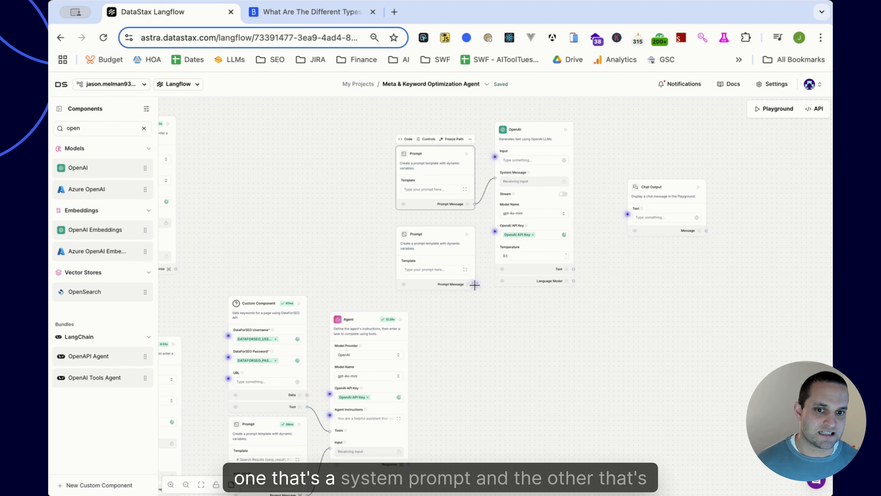
pyautogui.moveTo(475, 284); pyautogui.dragTo(495, 155)
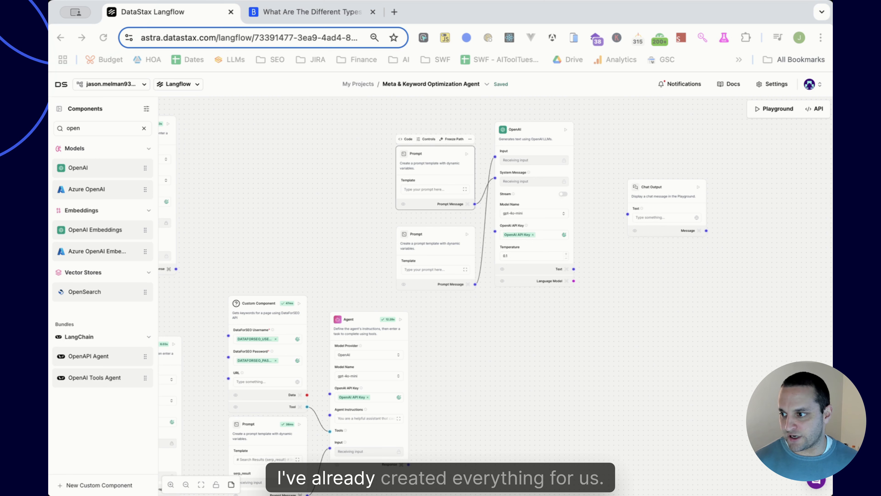
pyautogui.click(600, 291)
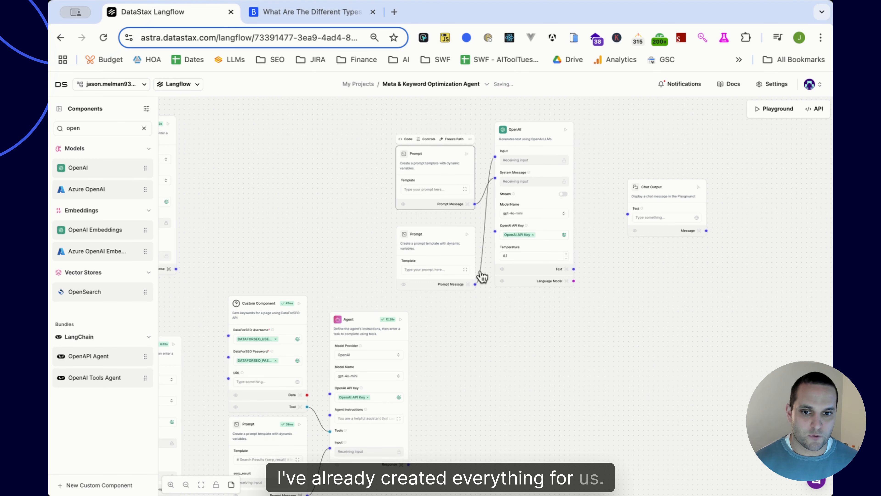
# Fill the lower Prompt's template with target_page_and_topic, keyword_targets and current_page_content sections holding the variables {user_message}, {keyword_targets} and {content_outline}, and save it
pyautogui.click(467, 271)
pyautogui.write('<target_page_and_topic> {user_message} </target_page_and_topic>  <keyword_targets> {keyword_targets} </keyword_targets>  <current_page_content> {content_outline} </current_page_content>')
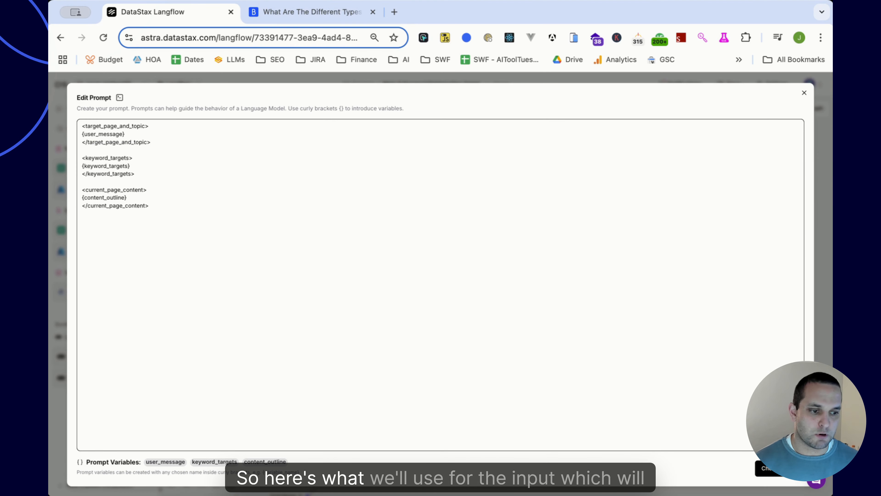
pyautogui.doubleClick(92, 122)
pyautogui.doubleClick(97, 135)
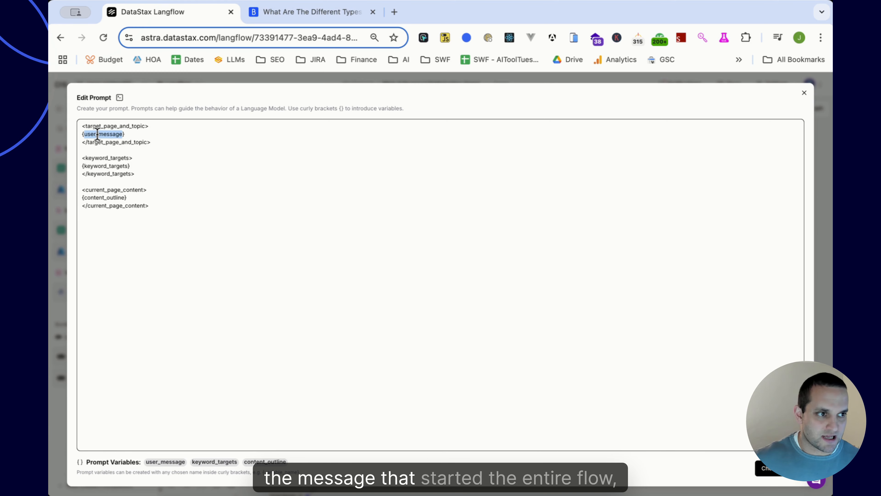
pyautogui.doubleClick(101, 158)
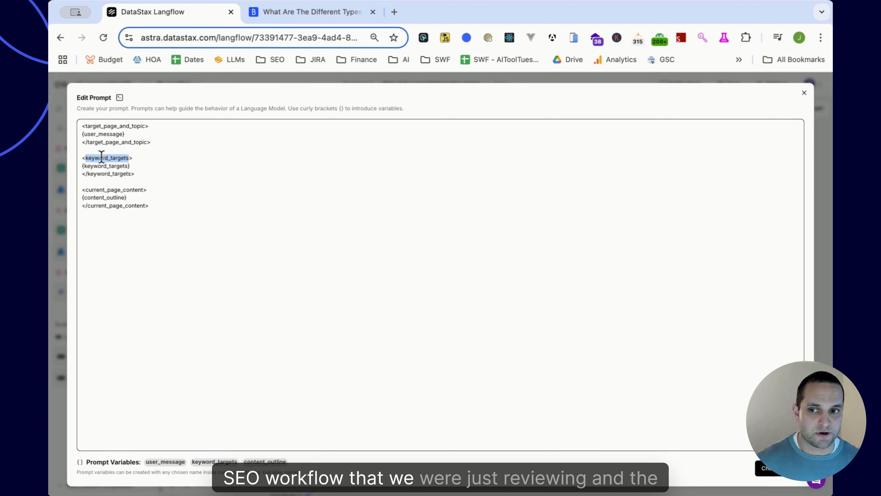
pyautogui.doubleClick(103, 190)
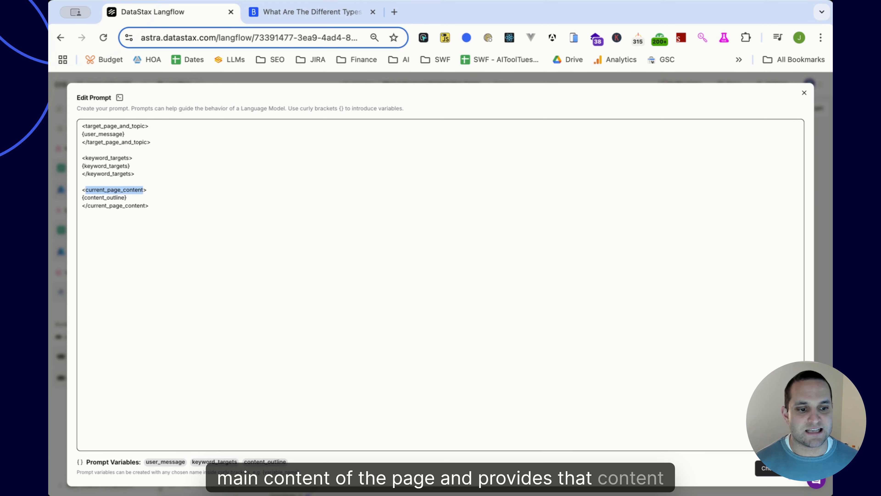
pyautogui.click(765, 468)
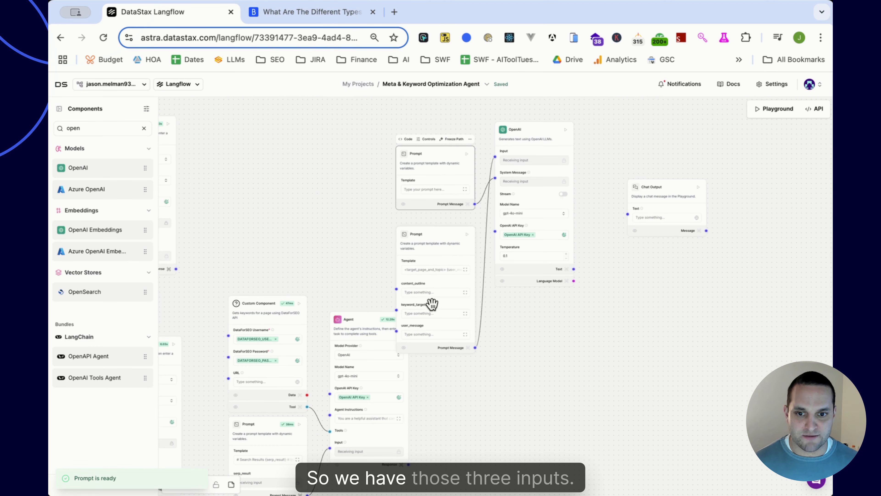
# Move both Prompts, the OpenAI model and the Chat Output higher on the canvas, and connect the model's Text output to the Chat Output
pyautogui.scroll(5, 368, 268)
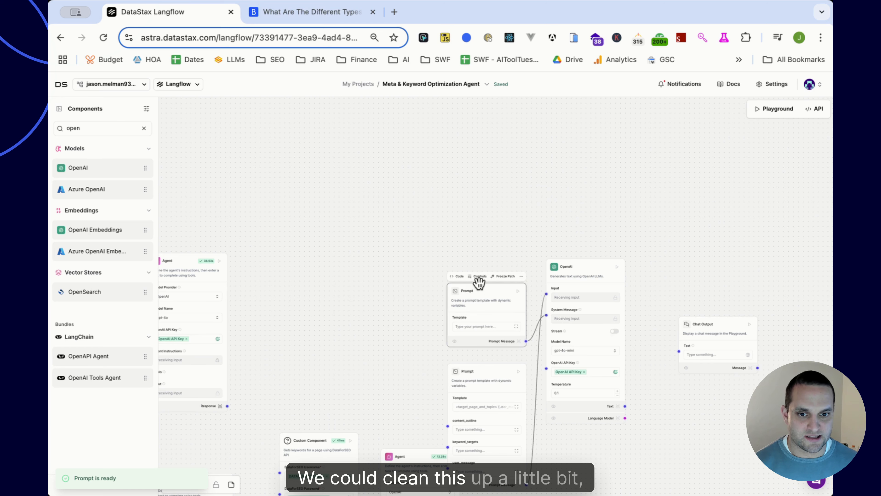
pyautogui.moveTo(479, 283); pyautogui.dragTo(470, 211)
pyautogui.moveTo(503, 384); pyautogui.dragTo(494, 315)
pyautogui.moveTo(583, 277); pyautogui.dragTo(582, 237)
pyautogui.moveTo(712, 365); pyautogui.dragTo(699, 314)
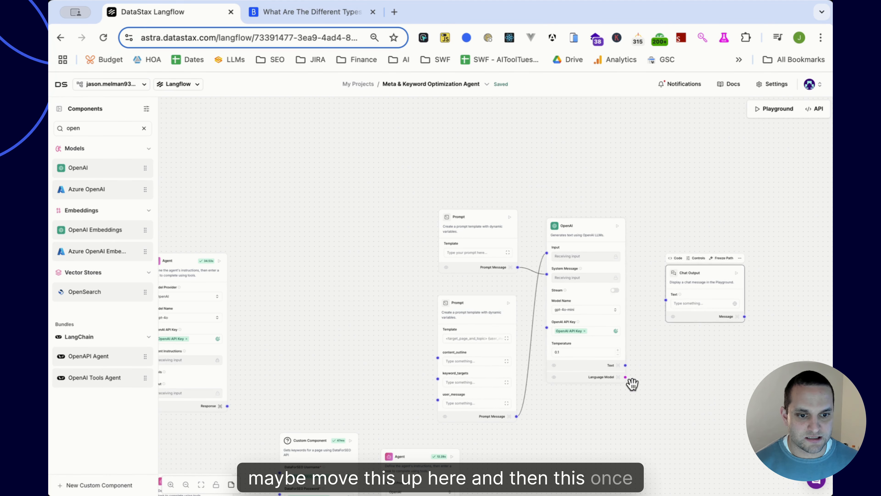
pyautogui.moveTo(627, 365); pyautogui.dragTo(666, 299)
# Connect the keyword Agent's Response to keyword_targets, the scraping Agent's Response to content_outline, and the Chat Input's Message to user_message on the lower Prompt
pyautogui.moveTo(268, 350); pyautogui.dragTo(370, 257)
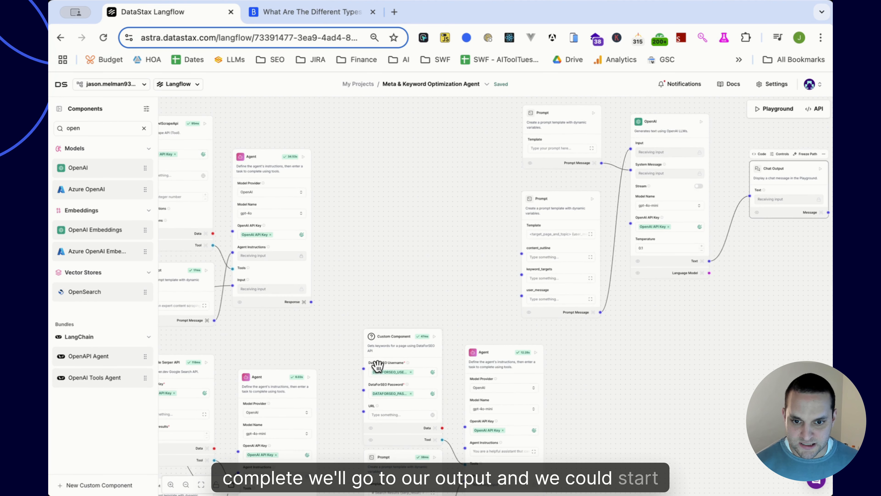
pyautogui.moveTo(437, 264); pyautogui.dragTo(420, 241)
pyautogui.moveTo(526, 473); pyautogui.dragTo(504, 250)
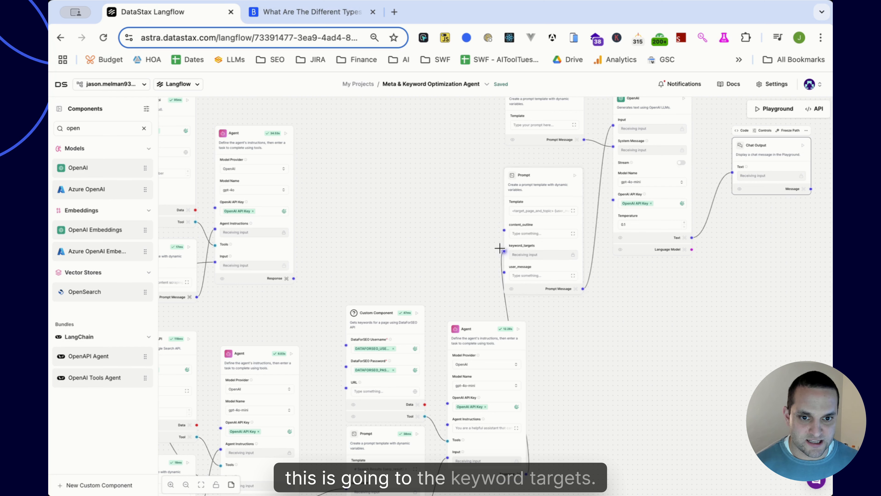
pyautogui.moveTo(294, 276); pyautogui.dragTo(499, 231)
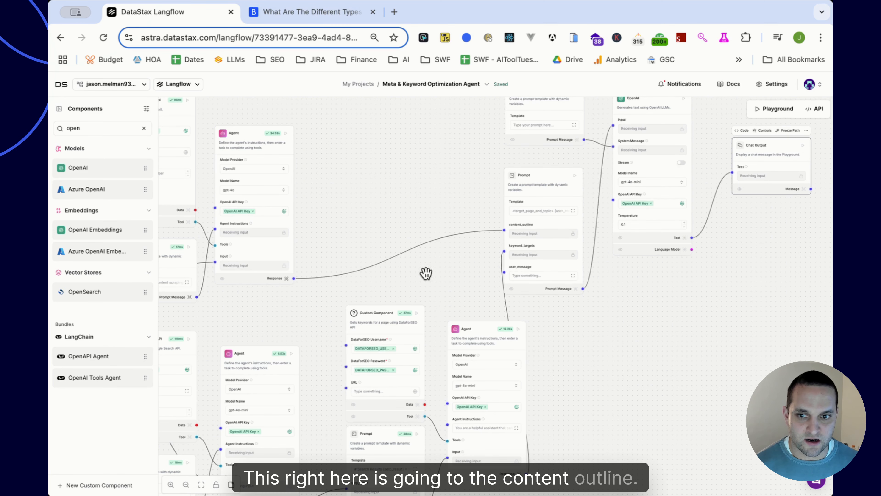
pyautogui.moveTo(425, 273); pyautogui.dragTo(640, 228)
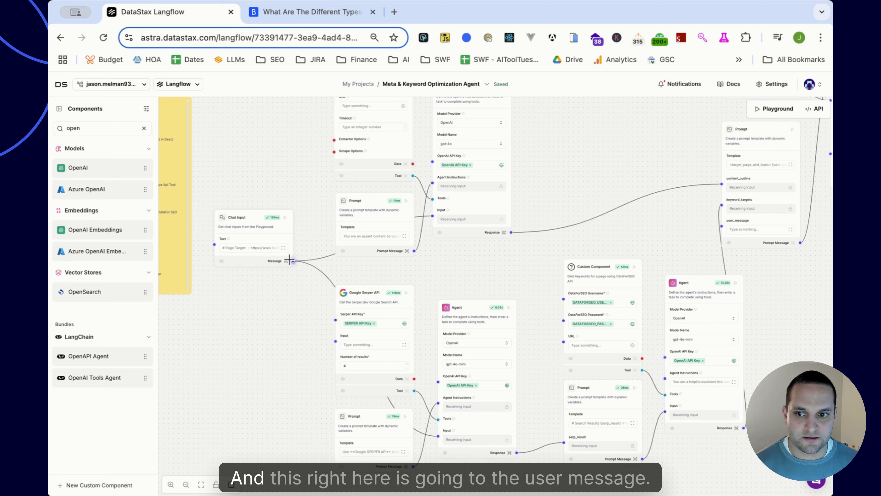
pyautogui.moveTo(289, 260); pyautogui.dragTo(643, 216)
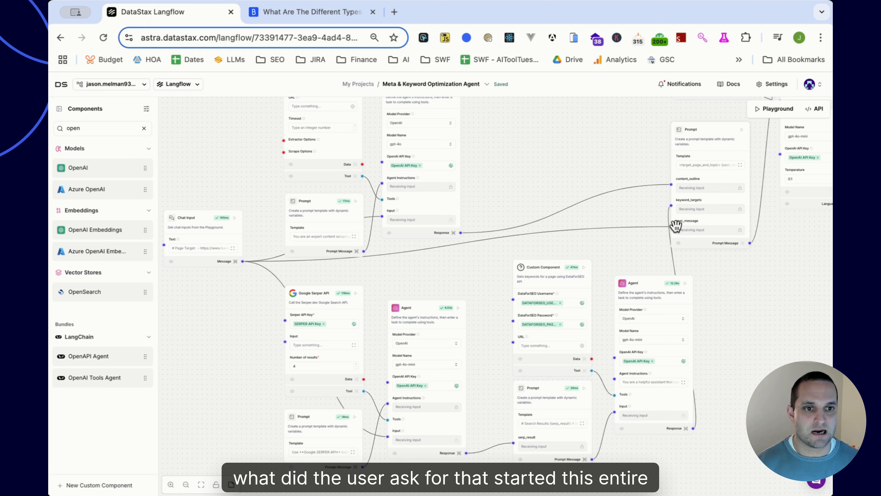
# Rename the lower Prompt's content_outline variable to main_content_of_page and connect the scraping Agent's Response to it
pyautogui.click(694, 182)
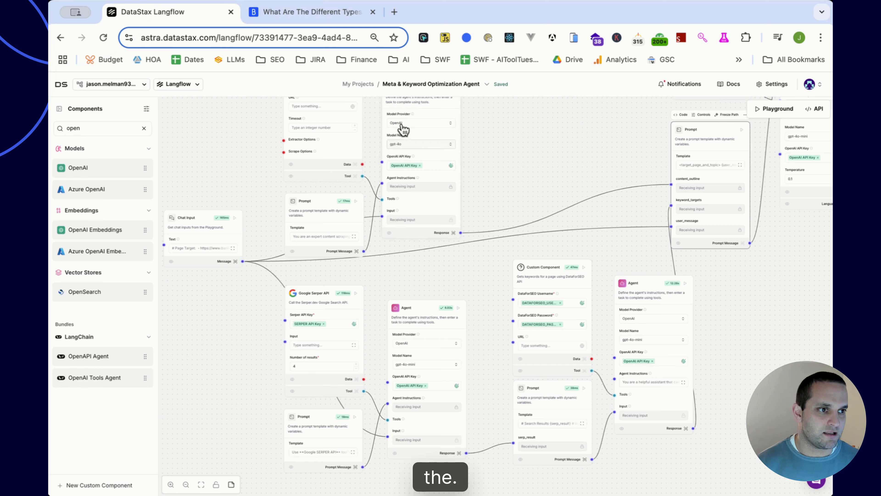
pyautogui.click(740, 165)
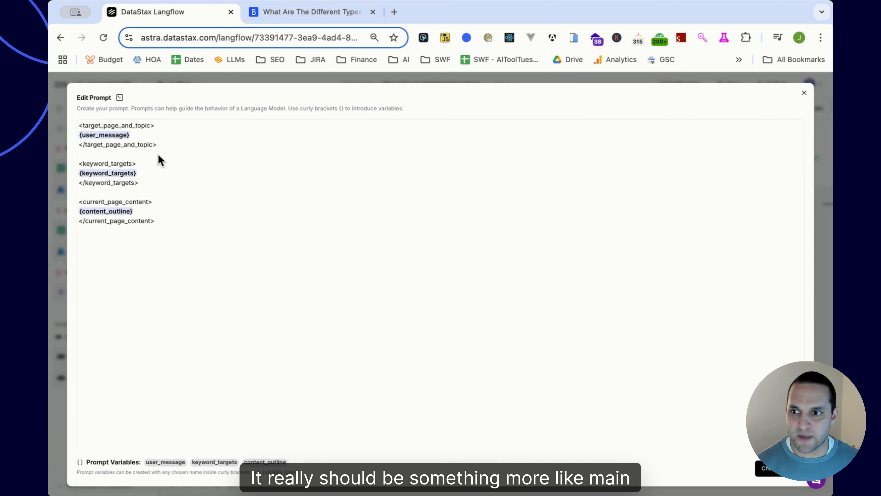
pyautogui.click(94, 211)
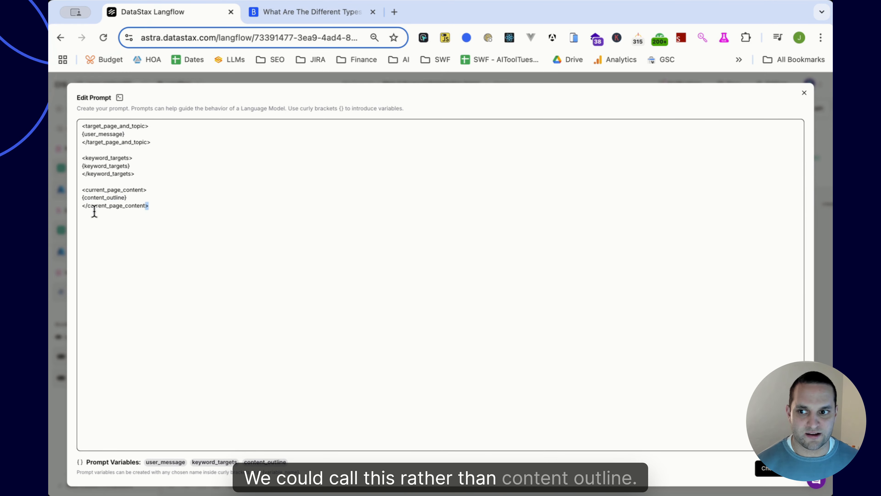
pyautogui.doubleClick(101, 198)
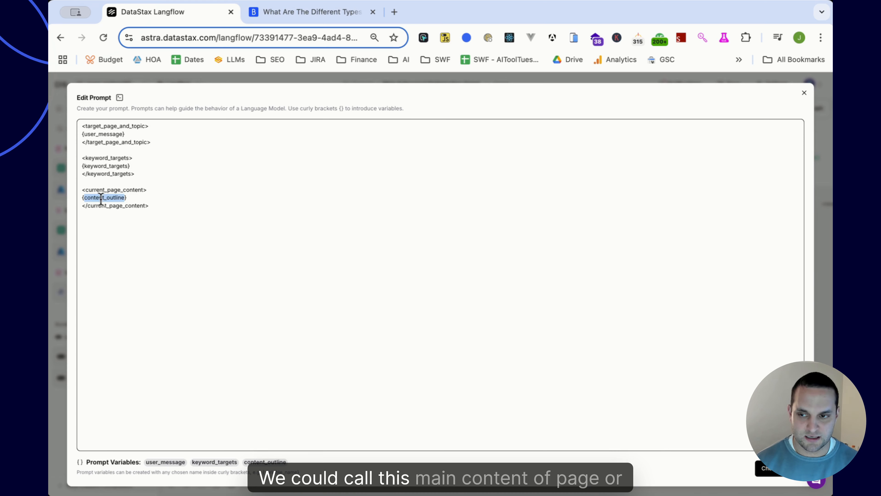
pyautogui.write('main_content_of_page')
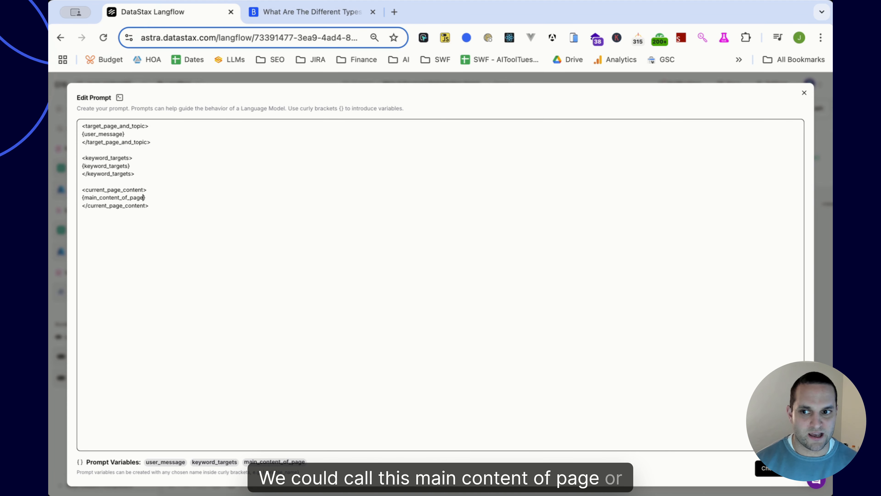
pyautogui.click(772, 469)
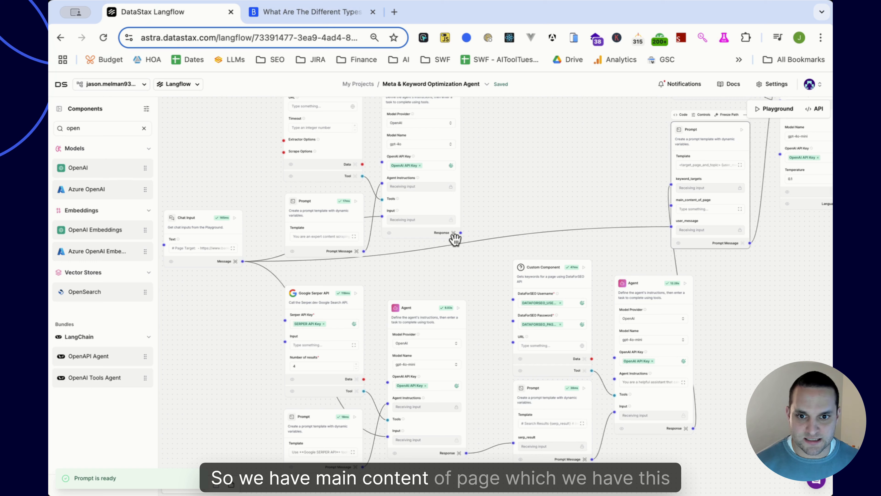
pyautogui.moveTo(459, 233); pyautogui.dragTo(672, 205)
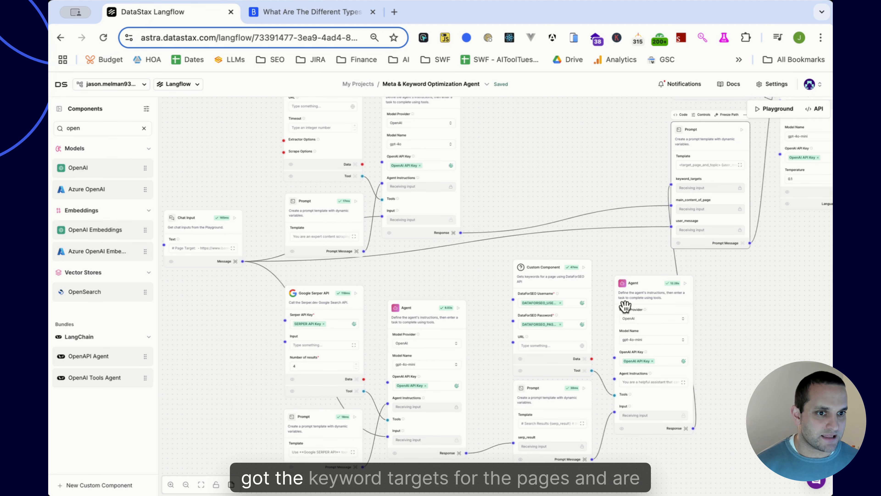
# Paste into the upper Prompt's template the instructions for a markdown table with Target Page, Keyword Targets, Title Tag, Description and Reasoning columns
pyautogui.moveTo(746, 282); pyautogui.dragTo(660, 369)
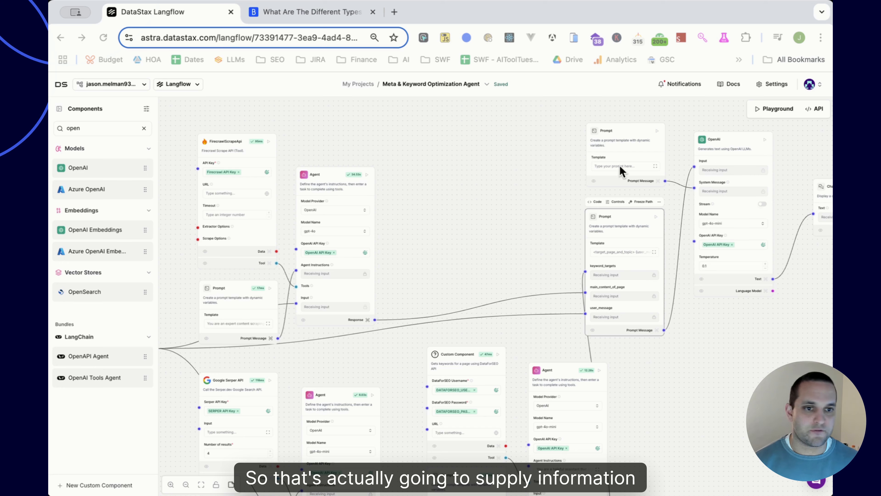
pyautogui.click(654, 167)
pyautogui.press('super+v')
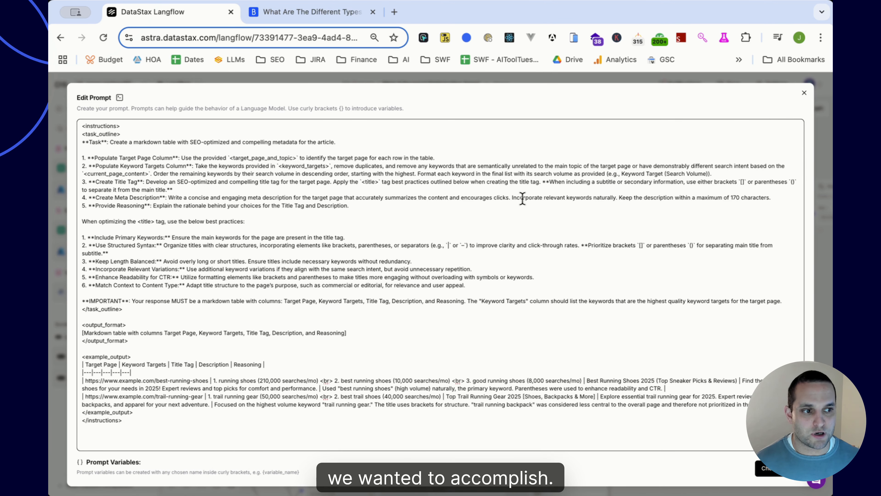
# Review the pasted task description, the example output table, and the instructions for populating the Target Page and Keyword Targets columns
pyautogui.moveTo(113, 144); pyautogui.dragTo(379, 143)
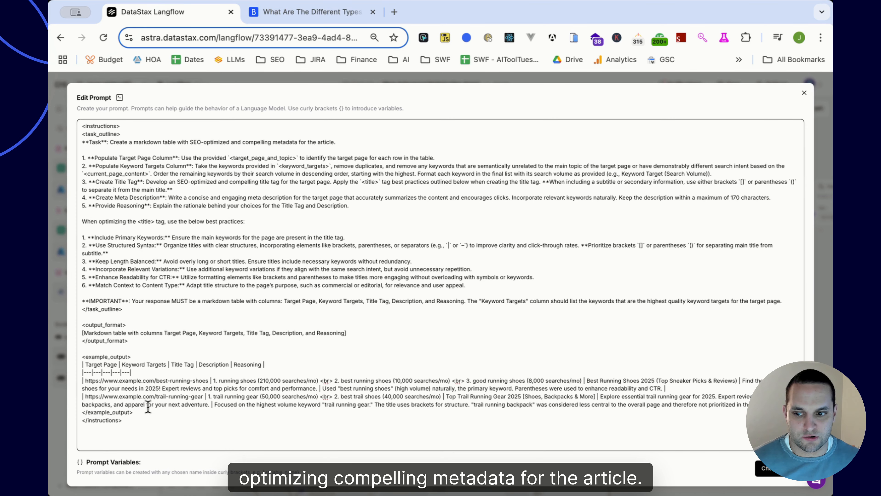
pyautogui.moveTo(736, 403); pyautogui.dragTo(83, 372)
pyautogui.moveTo(83, 371); pyautogui.dragTo(83, 362)
pyautogui.moveTo(91, 158); pyautogui.dragTo(176, 158)
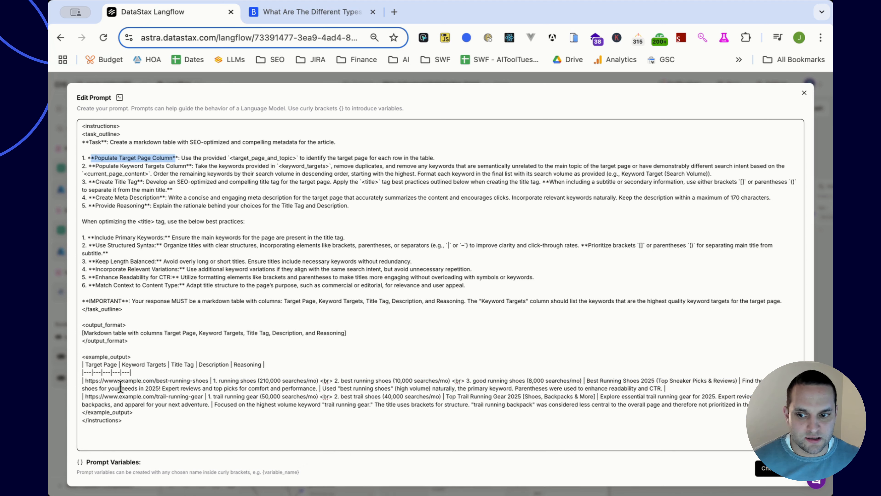
pyautogui.moveTo(85, 364); pyautogui.dragTo(118, 364)
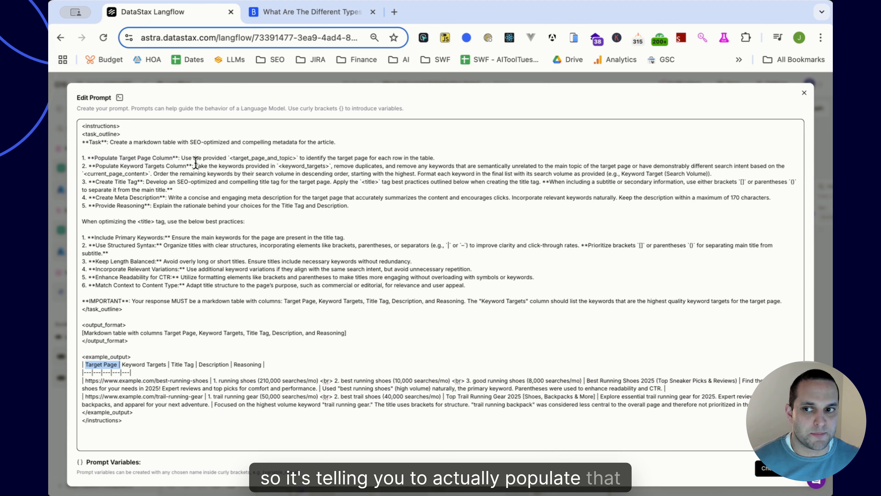
pyautogui.moveTo(198, 158); pyautogui.dragTo(430, 158)
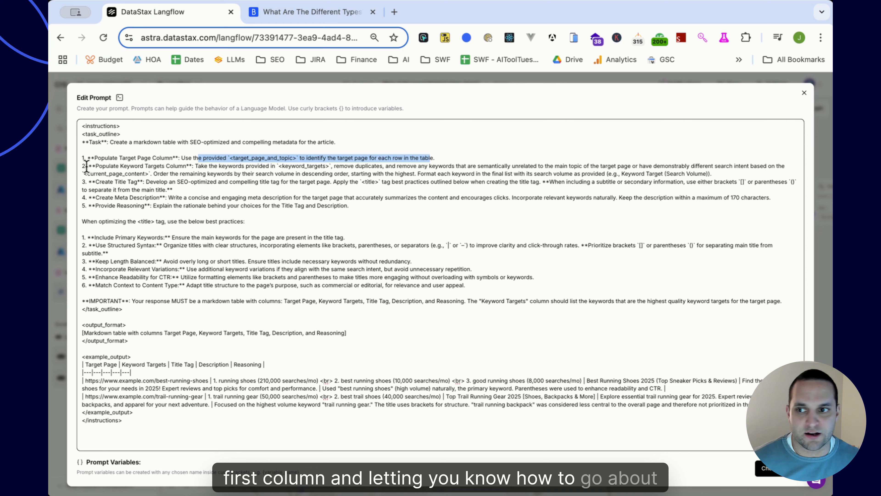
pyautogui.moveTo(88, 166); pyautogui.dragTo(189, 165)
pyautogui.moveTo(122, 364); pyautogui.dragTo(171, 364)
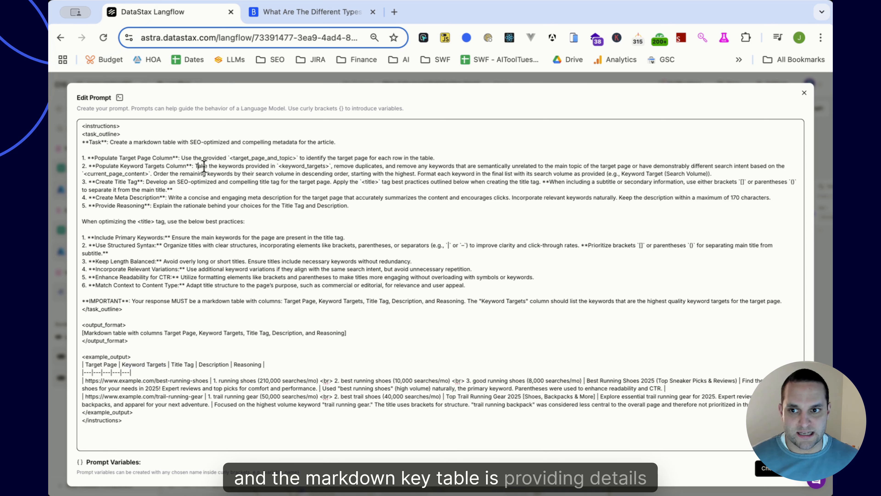
pyautogui.moveTo(712, 174); pyautogui.dragTo(205, 169)
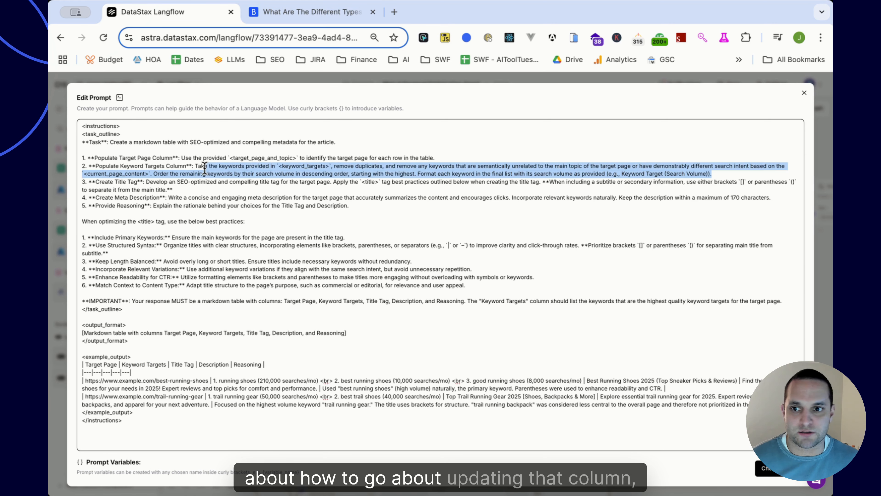
# Review the Create Title Tag instruction, including its rules on subtitle brackets and on applying the title tag best practices
pyautogui.moveTo(96, 182); pyautogui.dragTo(131, 181)
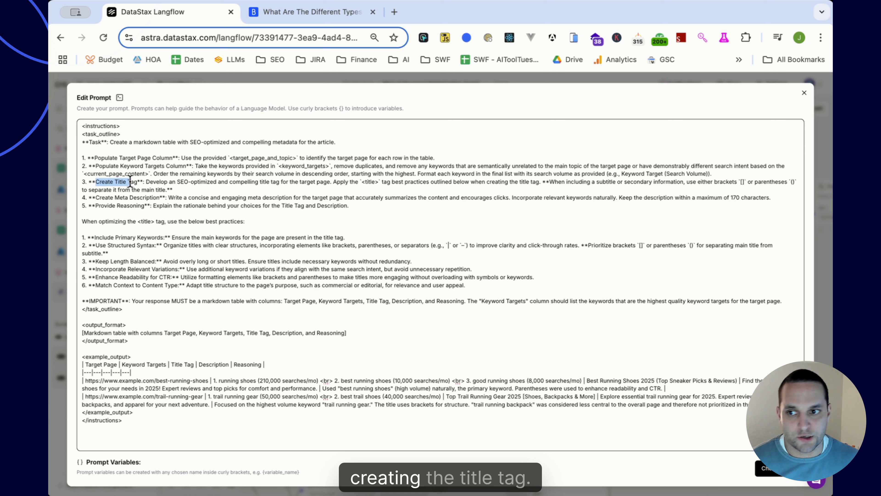
pyautogui.tripleClick(184, 189)
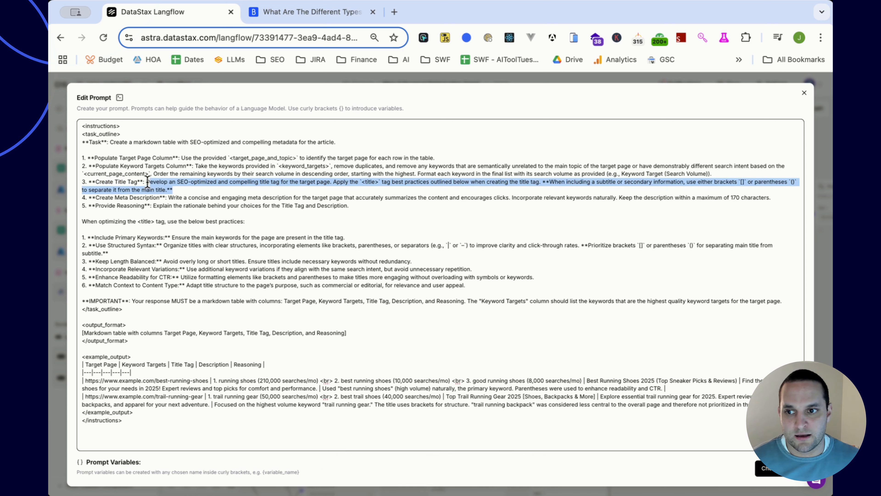
pyautogui.click(550, 184)
pyautogui.moveTo(549, 184); pyautogui.dragTo(718, 186)
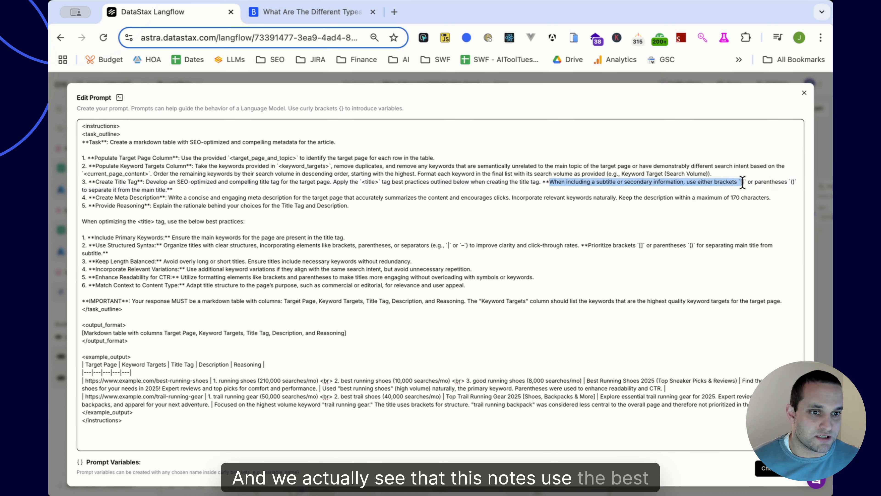
pyautogui.click(156, 181)
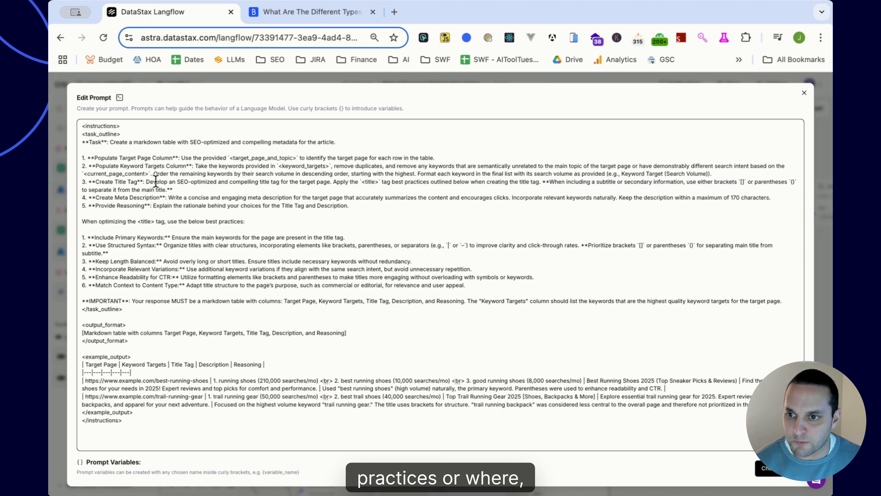
pyautogui.moveTo(346, 182); pyautogui.dragTo(543, 181)
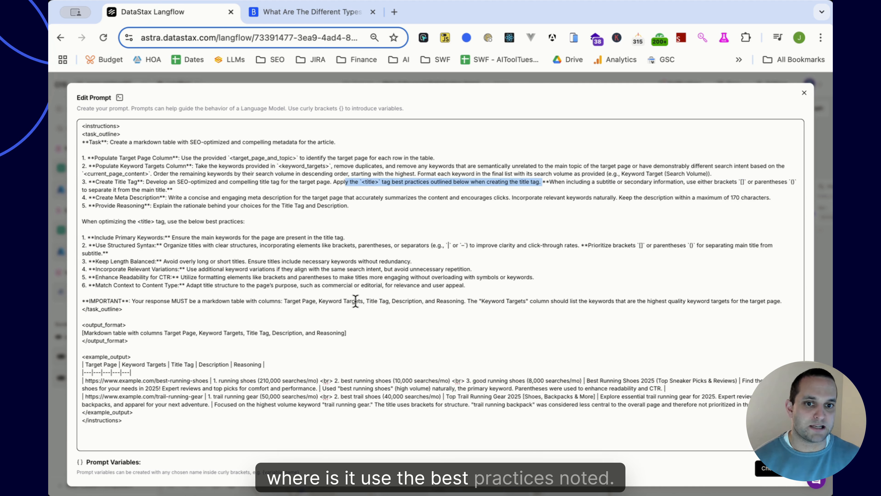
# Review the title tag best practices and the Create Meta Description and Provide Reasoning instructions in the prompt template
pyautogui.moveTo(507, 285); pyautogui.dragTo(68, 226)
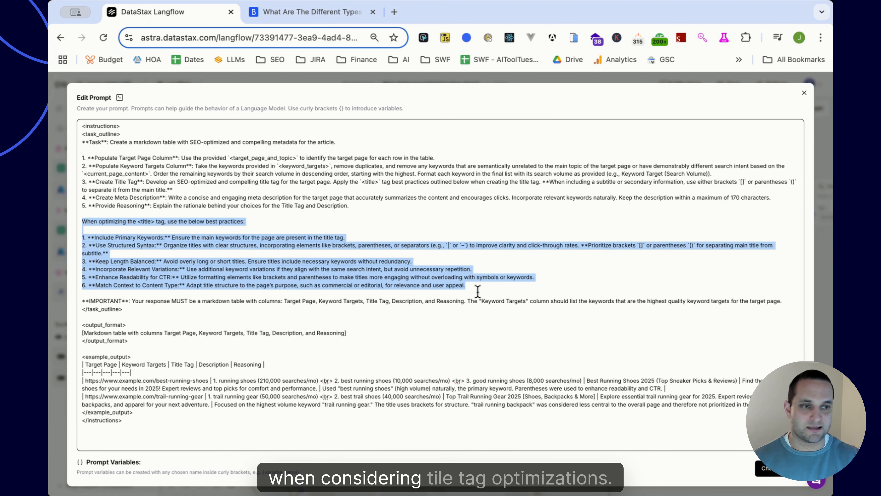
pyautogui.moveTo(99, 198); pyautogui.dragTo(295, 198)
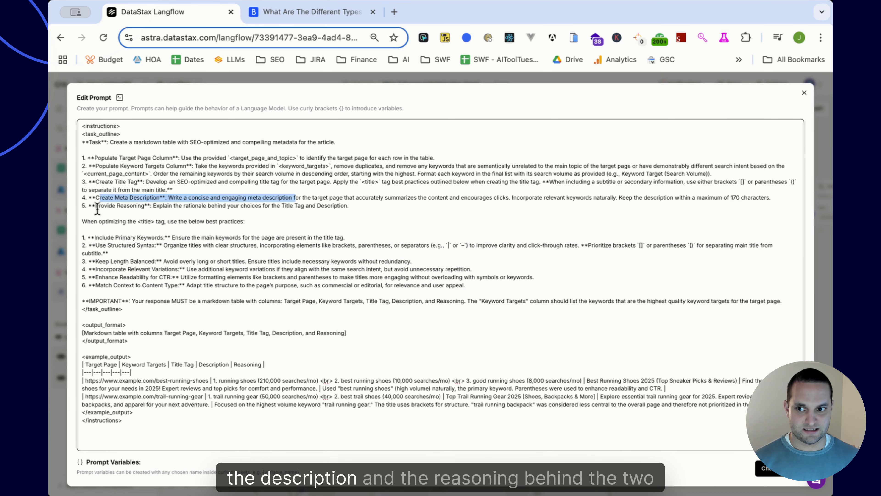
pyautogui.moveTo(96, 206); pyautogui.dragTo(194, 205)
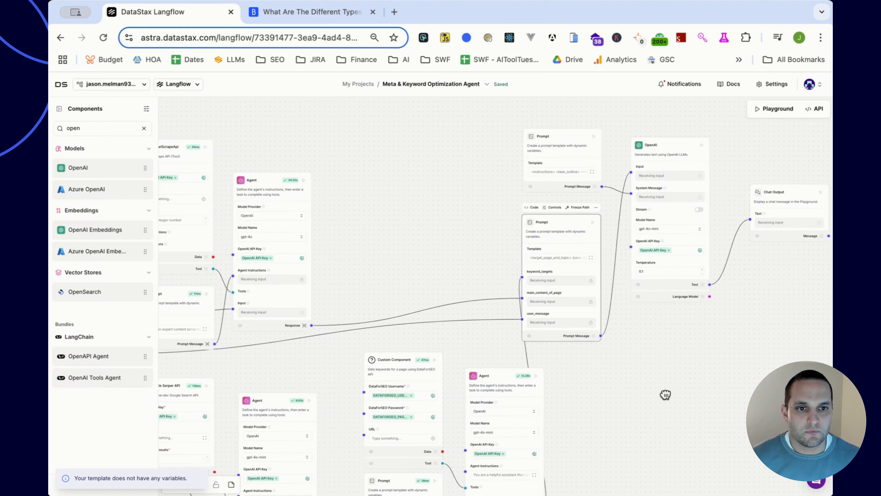
# Set the final OpenAI component's model to gpt-4o and move the lower Prompt component closer beneath the upper one
pyautogui.moveTo(665, 394); pyautogui.dragTo(598, 393)
pyautogui.click(624, 231)
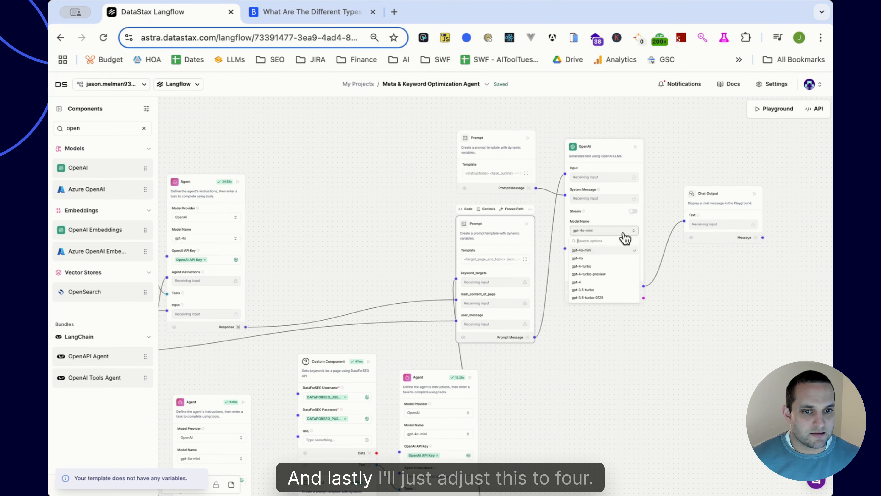
pyautogui.click(586, 258)
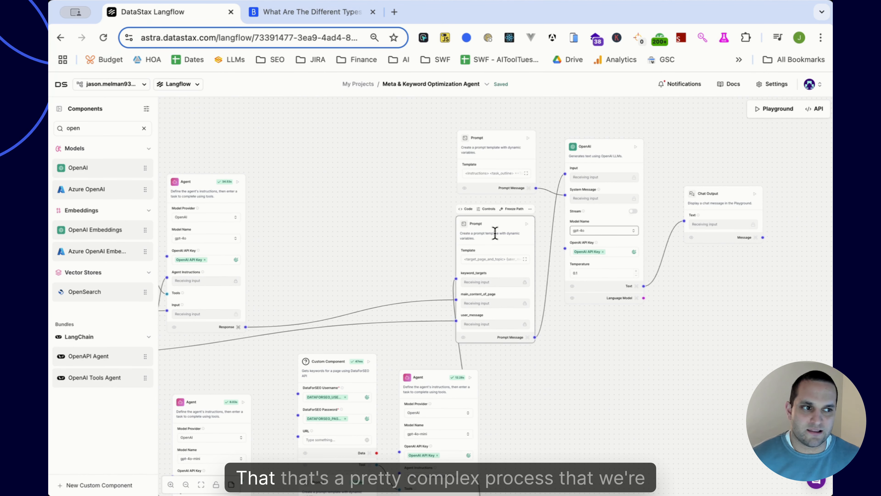
pyautogui.moveTo(494, 232); pyautogui.dragTo(497, 223)
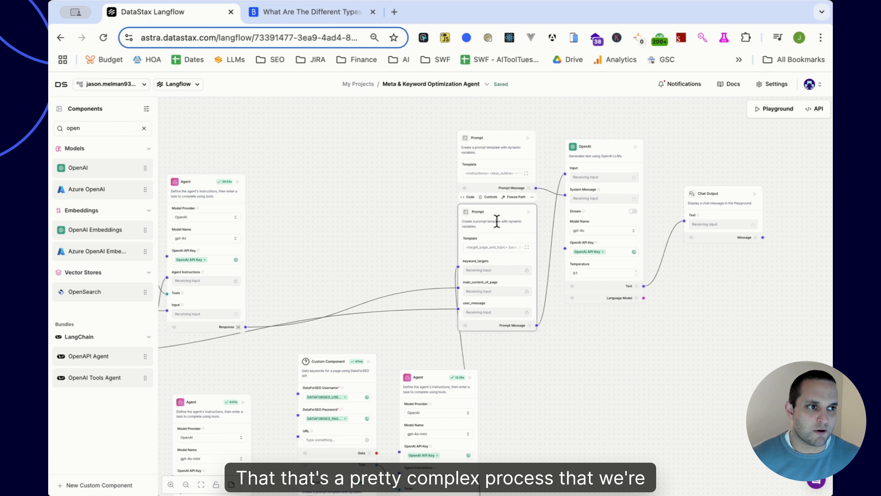
pyautogui.click(583, 232)
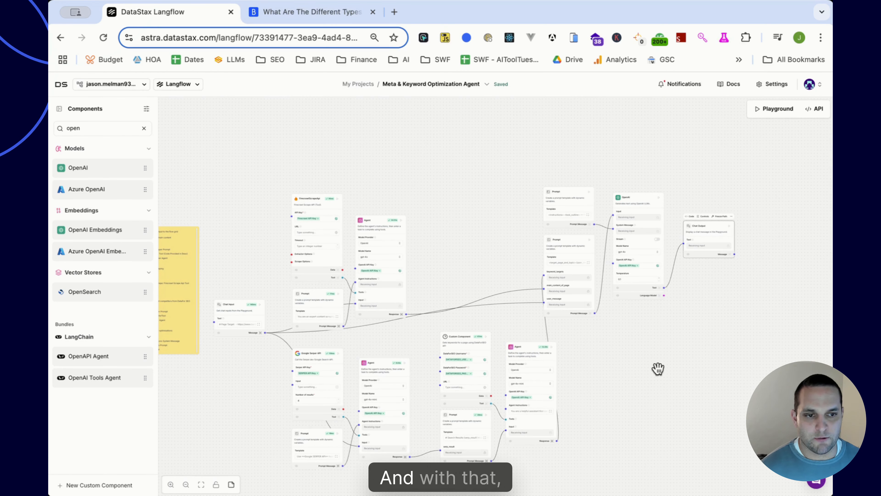
# Run the entire flow from the Chat Output component
pyautogui.moveTo(648, 361); pyautogui.dragTo(644, 350)
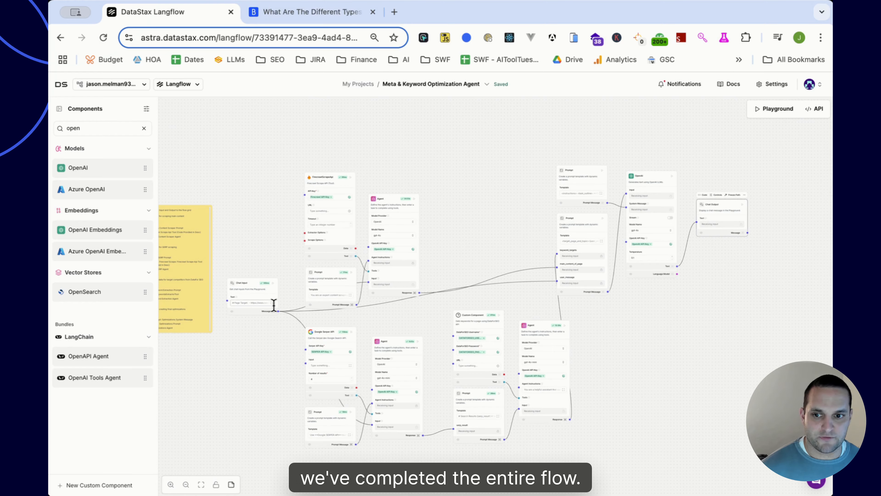
pyautogui.scroll(6, 255, 299)
pyautogui.scroll(-2, 282, 409)
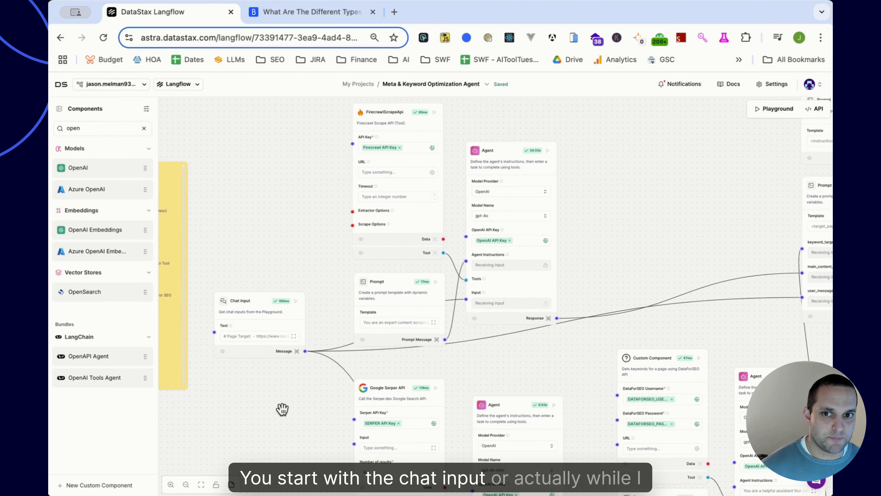
pyautogui.moveTo(616, 250); pyautogui.dragTo(151, 314)
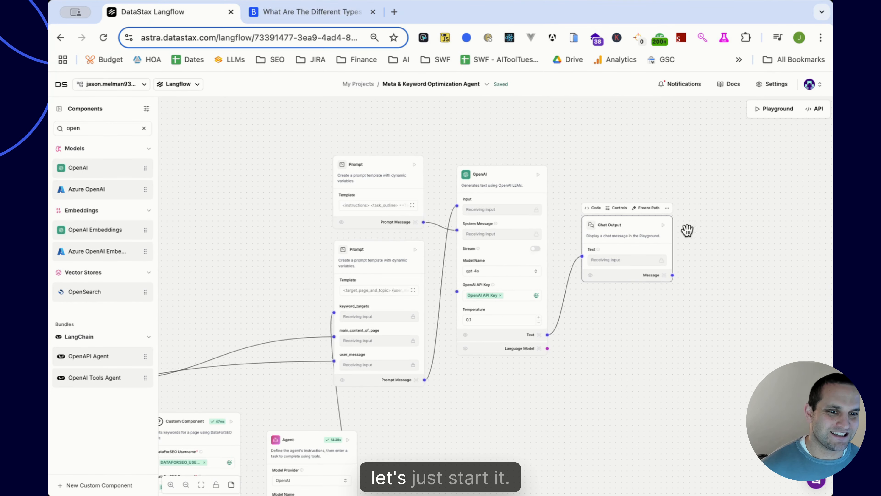
pyautogui.click(665, 226)
pyautogui.scroll(-3, 614, 399)
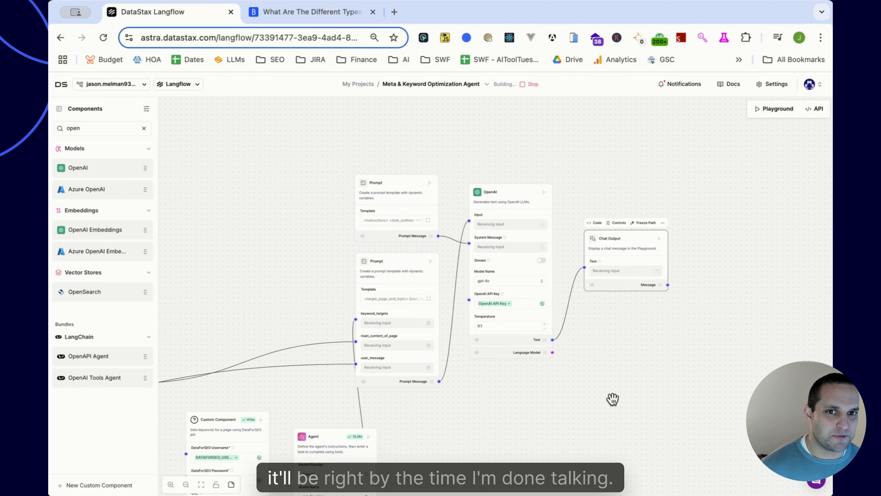
# Examine how the Chat Input splits into the page scraping path and the Google Serper and DataForSEO keyword path
pyautogui.moveTo(639, 416); pyautogui.dragTo(784, 360)
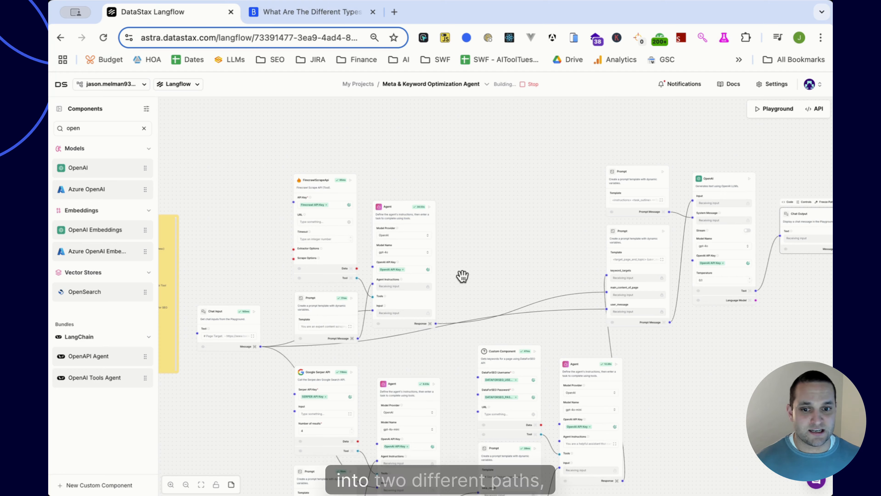
pyautogui.moveTo(462, 276); pyautogui.dragTo(465, 212)
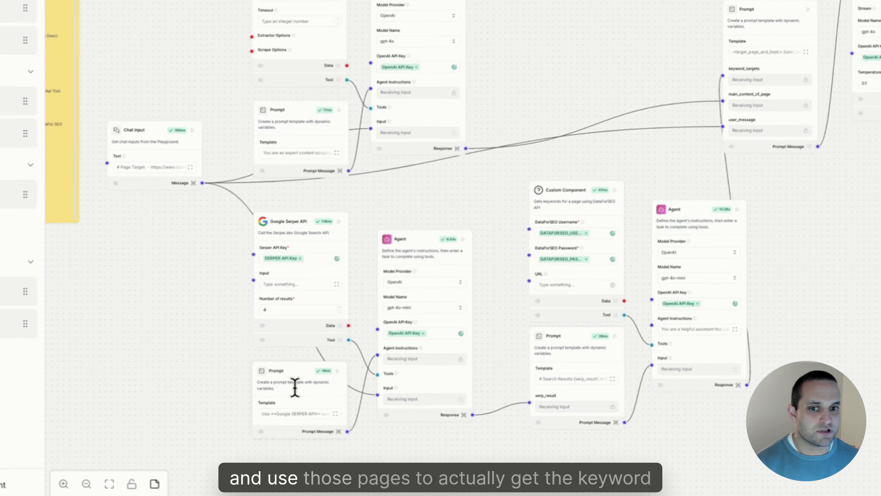
pyautogui.scroll(5, 630, 334)
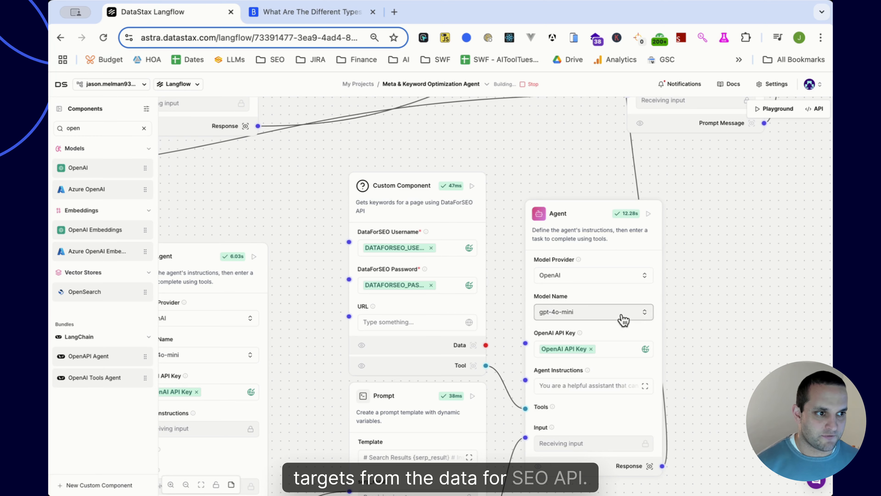
pyautogui.scroll(-10, 657, 325)
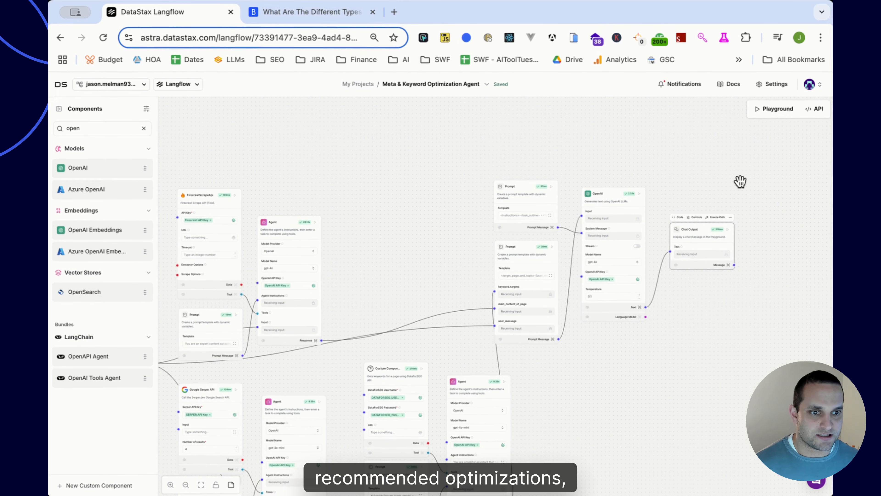
# Open the Playground and review the generated table's Keyword Targets, Title Tag, Description and Reasoning columns
pyautogui.click(778, 110)
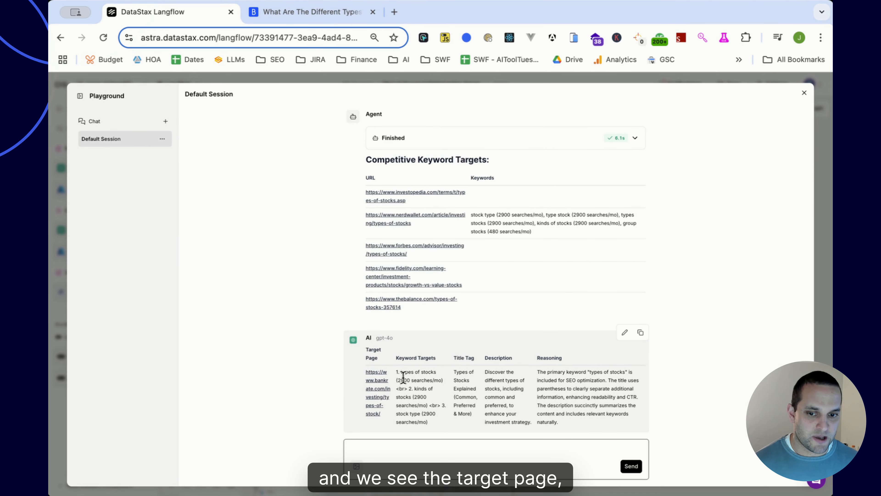
pyautogui.moveTo(406, 372); pyautogui.dragTo(454, 374)
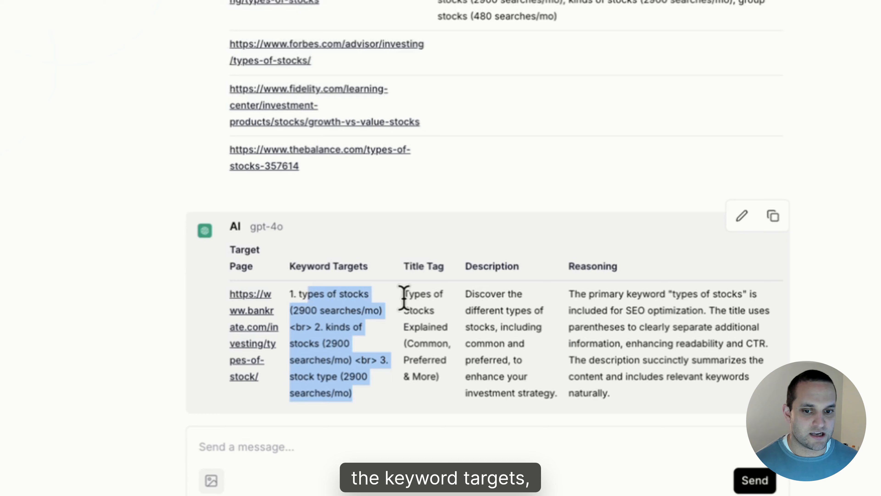
pyautogui.moveTo(404, 295); pyautogui.dragTo(436, 400)
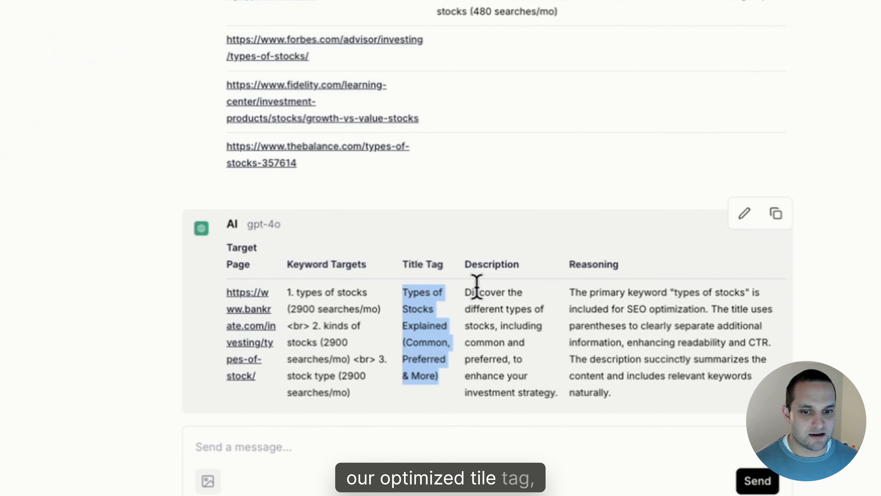
pyautogui.moveTo(473, 291); pyautogui.dragTo(613, 404)
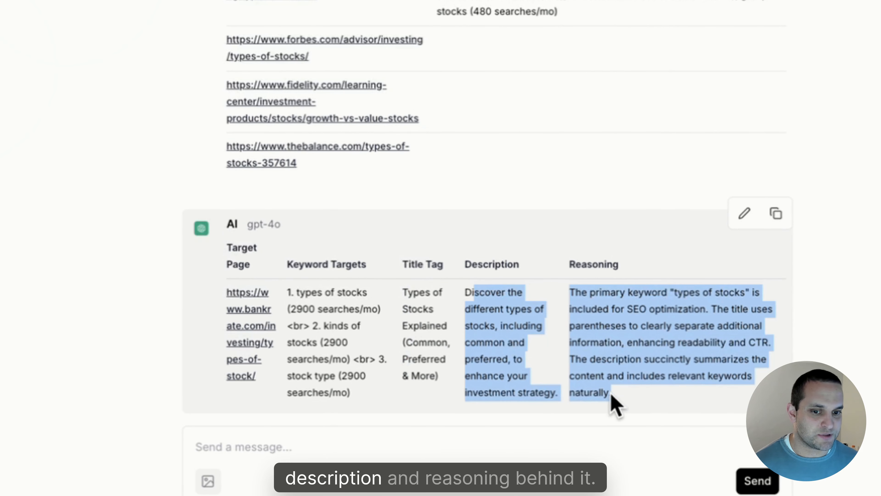